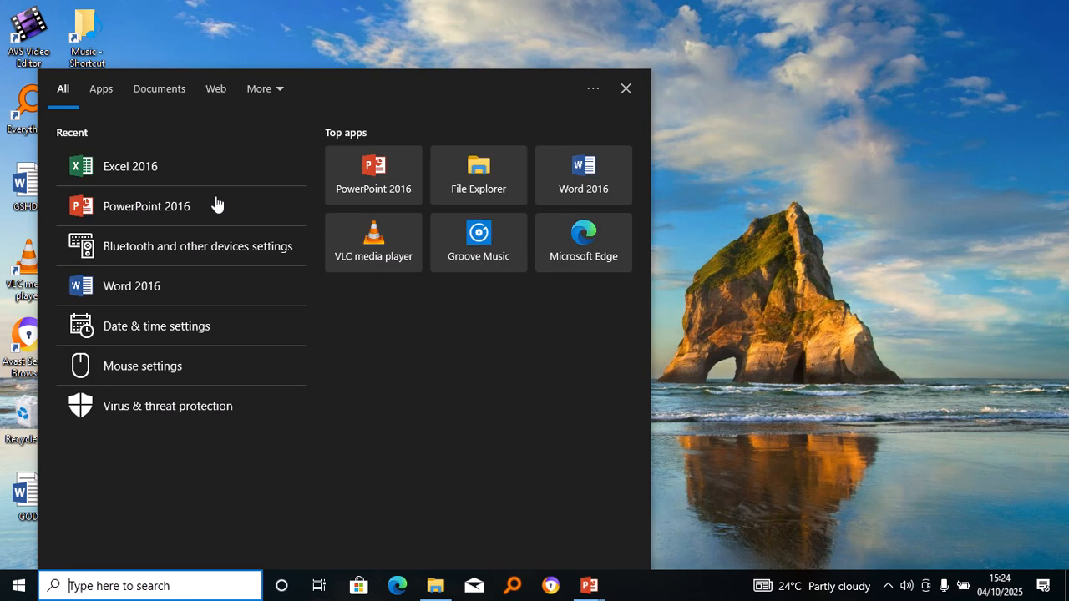
# Launch Excel 2016 from the Start menu and create a new blank workbook.
pyautogui.click(141, 170)
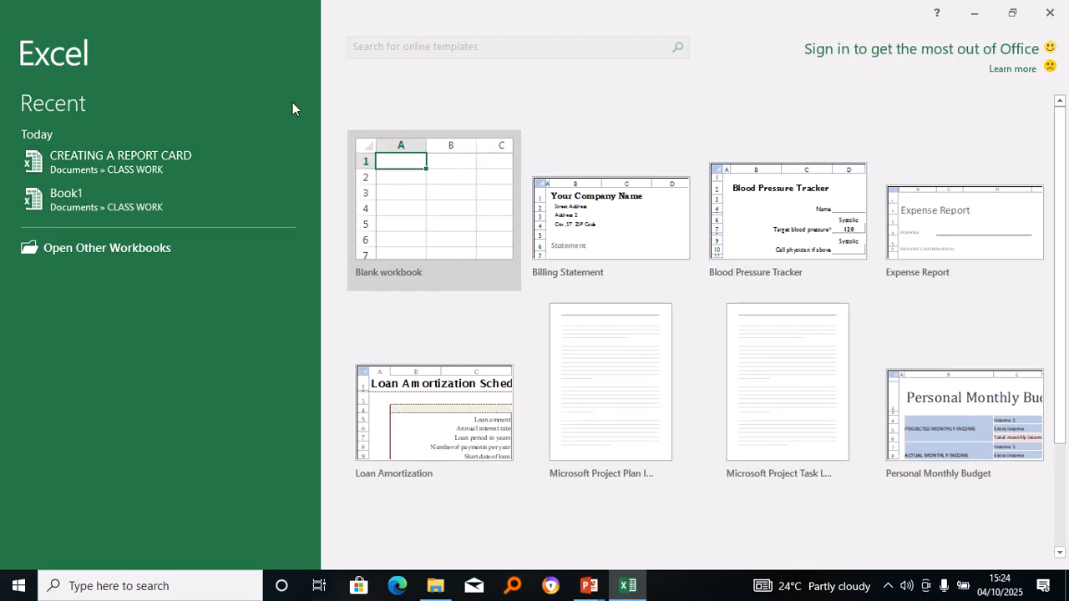
pyautogui.click(410, 197)
# Enter the headings NAME in A1 and SST in B1.
pyautogui.click(411, 195)
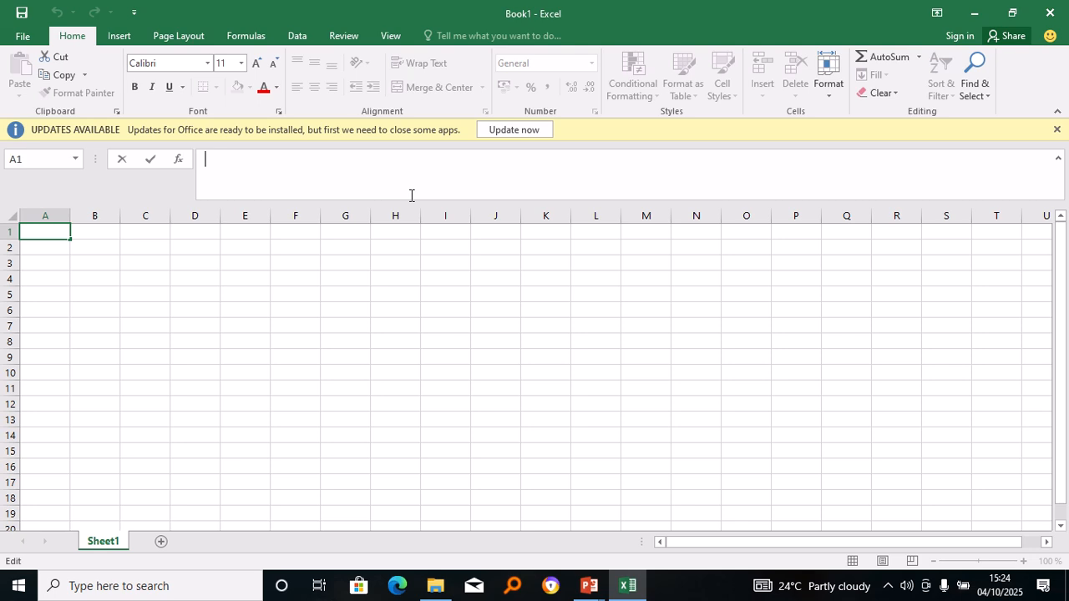
pyautogui.write('NAME')
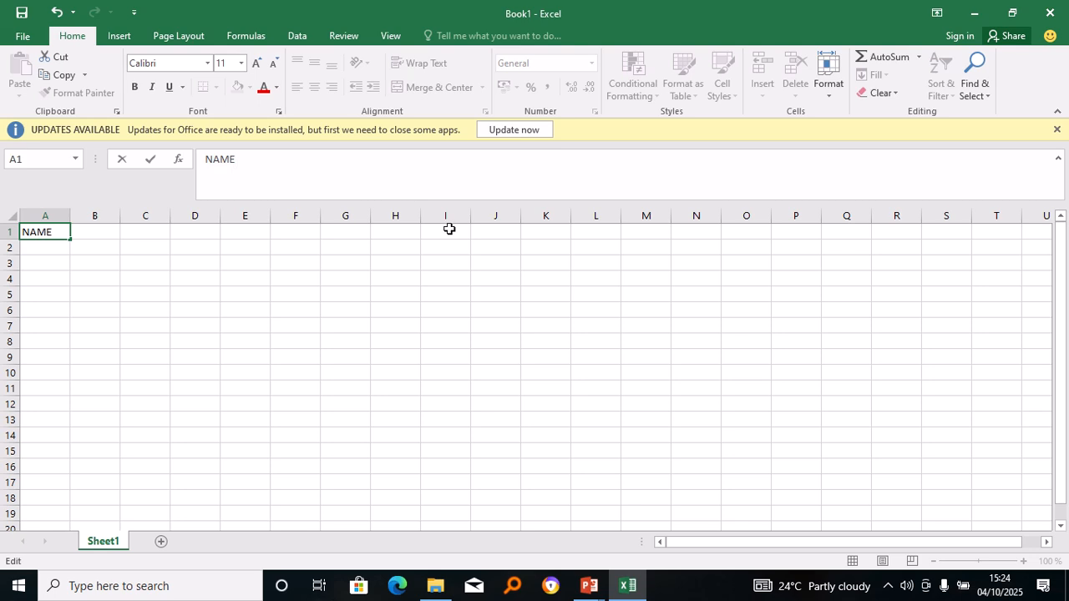
pyautogui.click(101, 242)
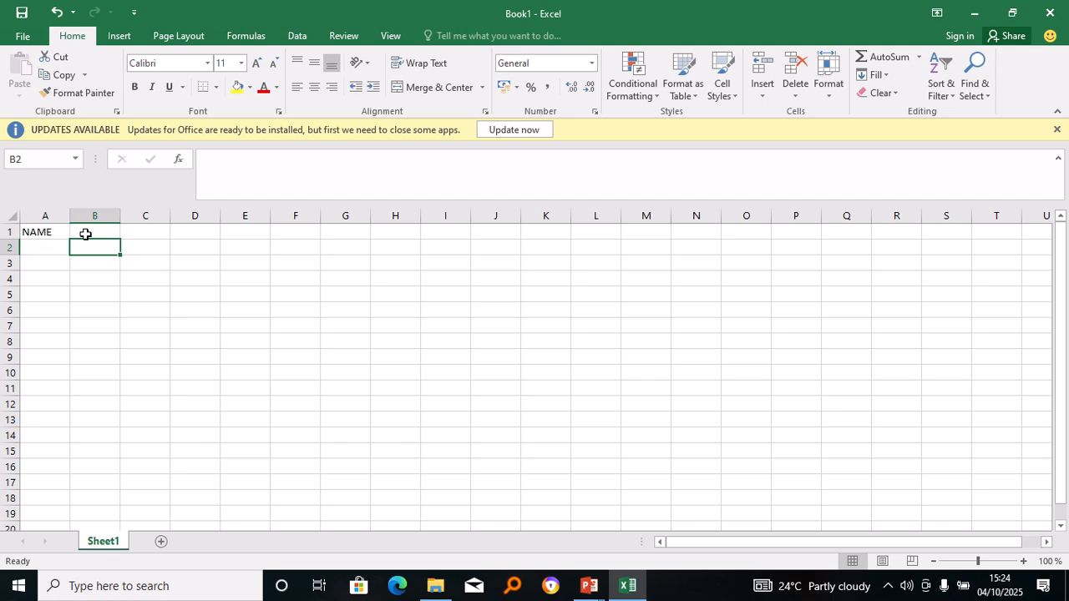
pyautogui.click(85, 234)
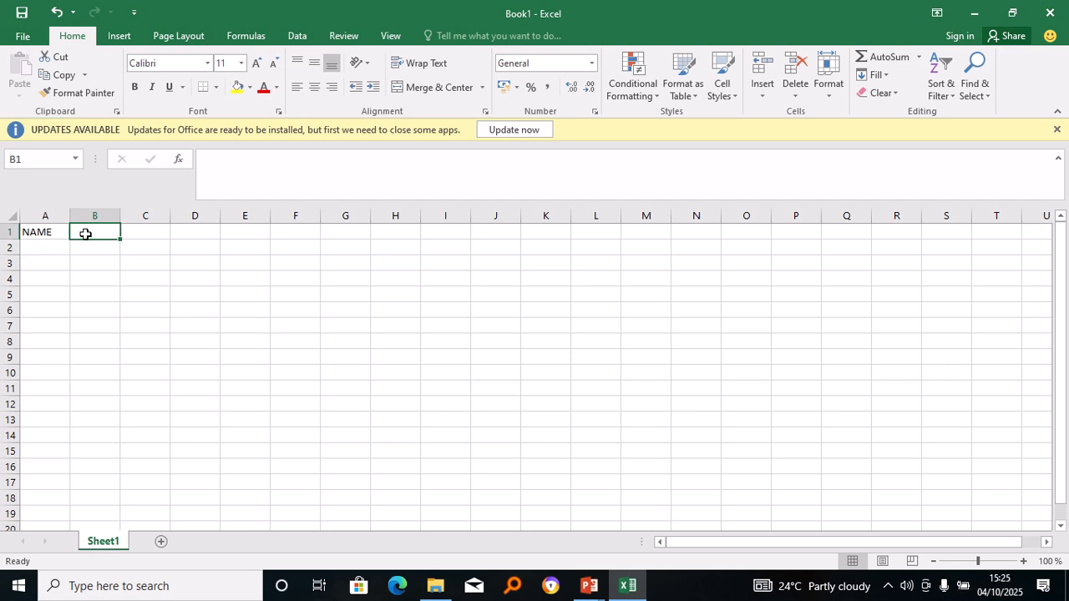
pyautogui.write('SST')
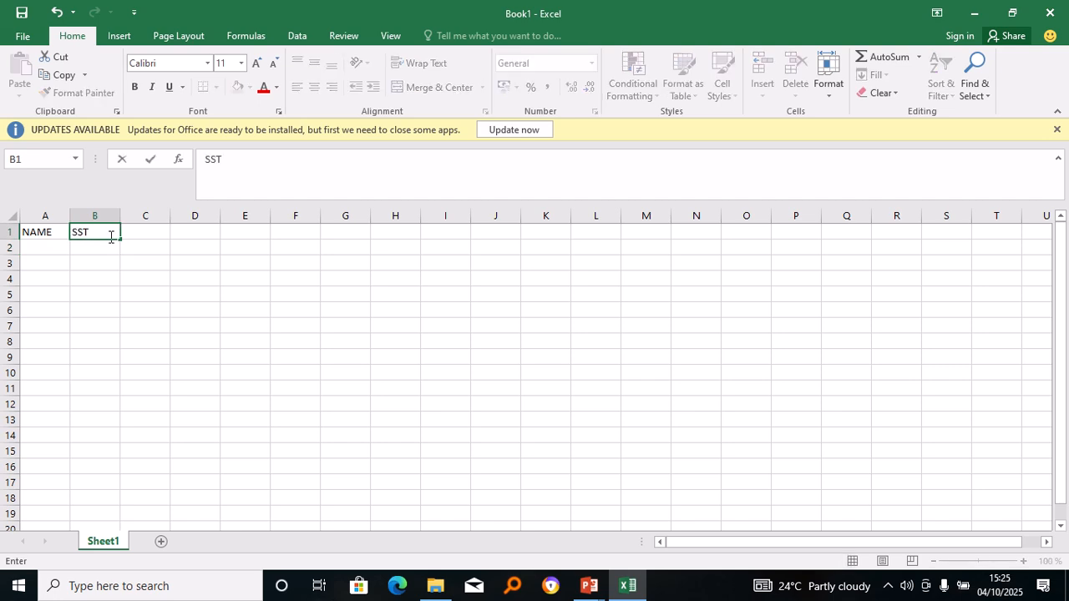
pyautogui.click(138, 229)
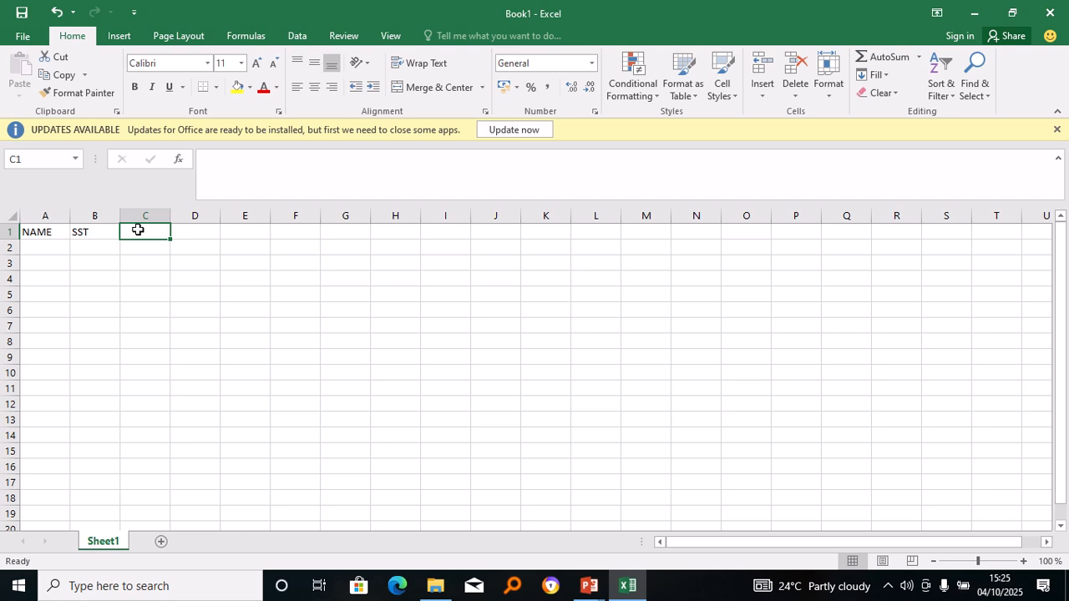
# Enter the headings SCIENCE, ENGLISH and MATHS in C1 through E1.
pyautogui.write('SCI')
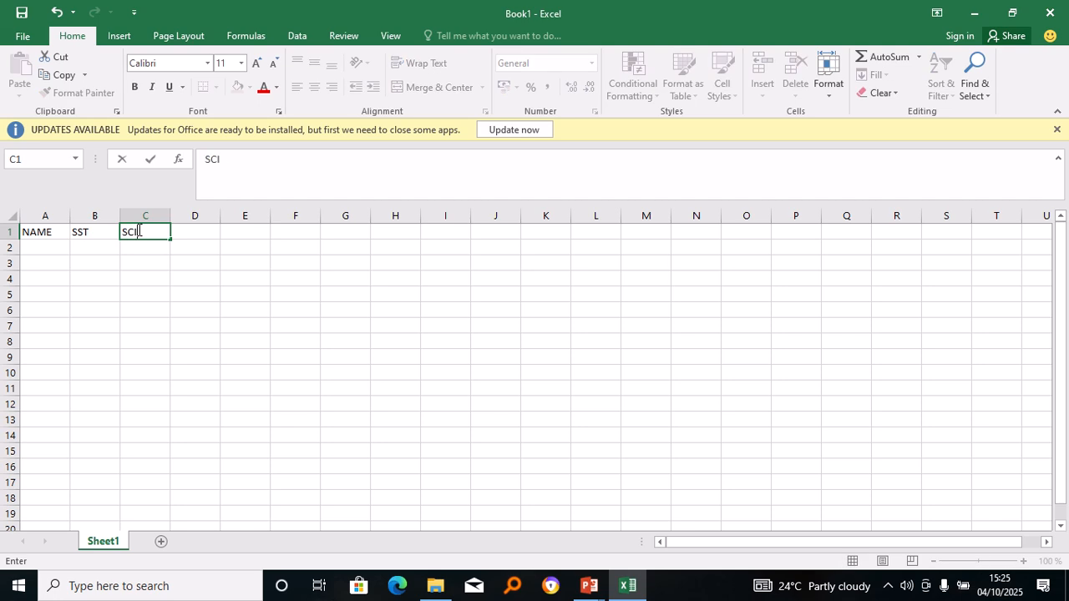
pyautogui.write('ENCE')
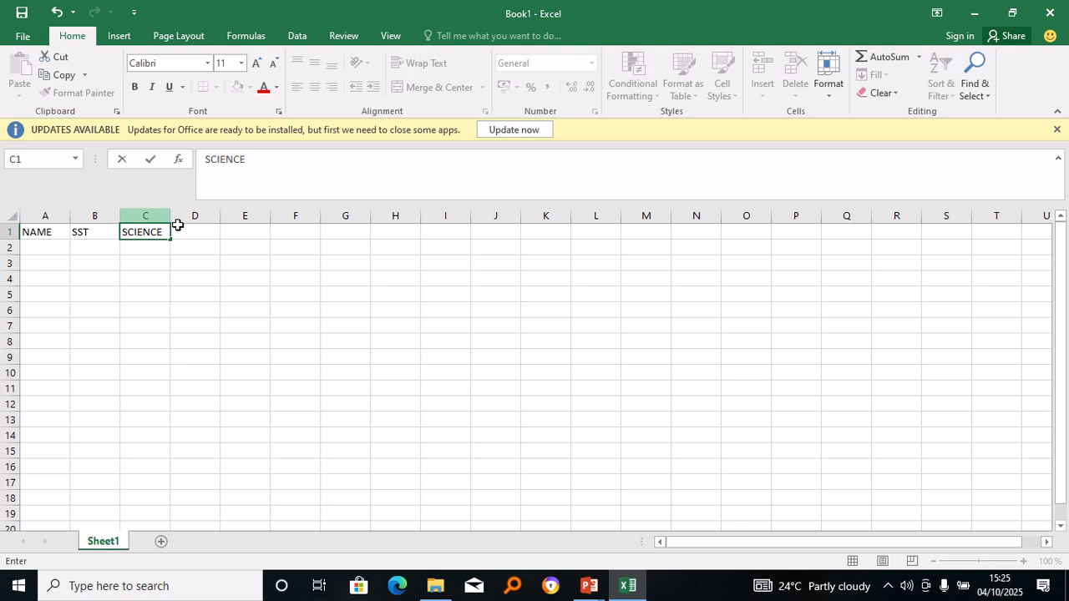
pyautogui.click(192, 241)
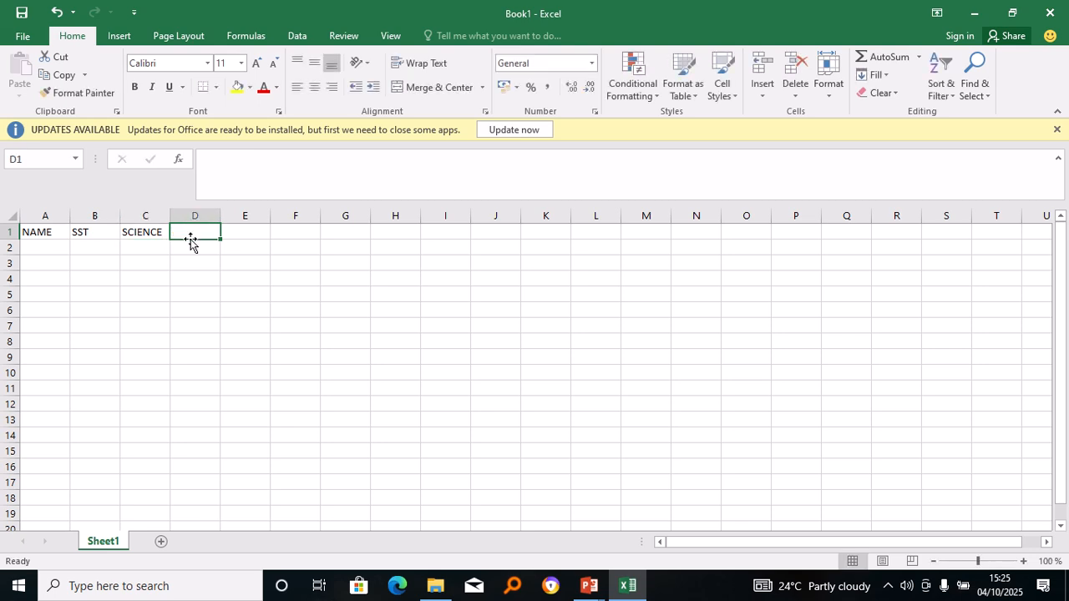
pyautogui.write('ENF')
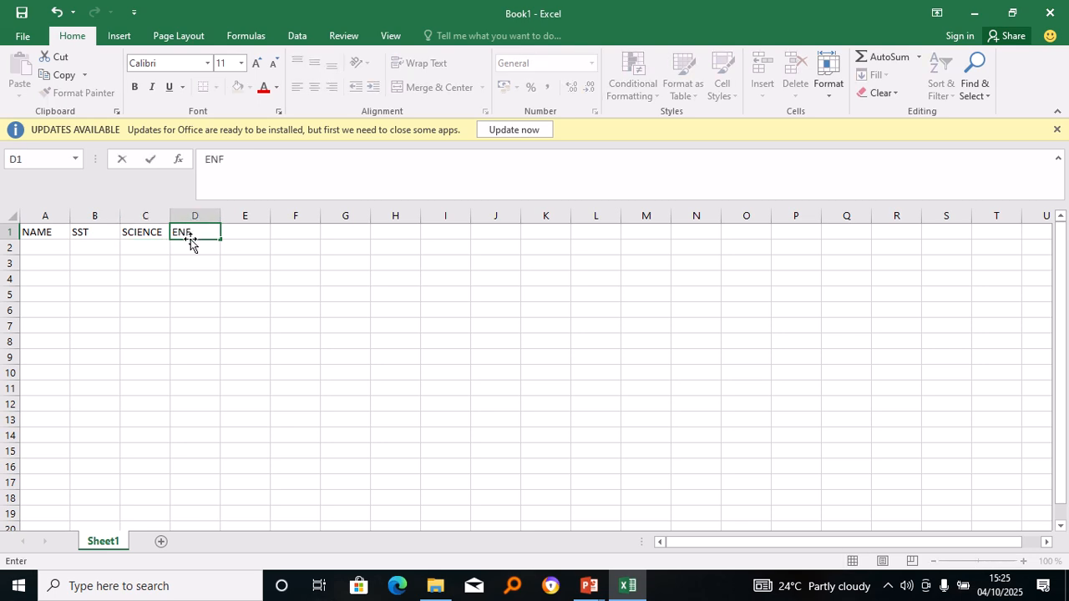
pyautogui.write('GLISH')
pyautogui.click(247, 232)
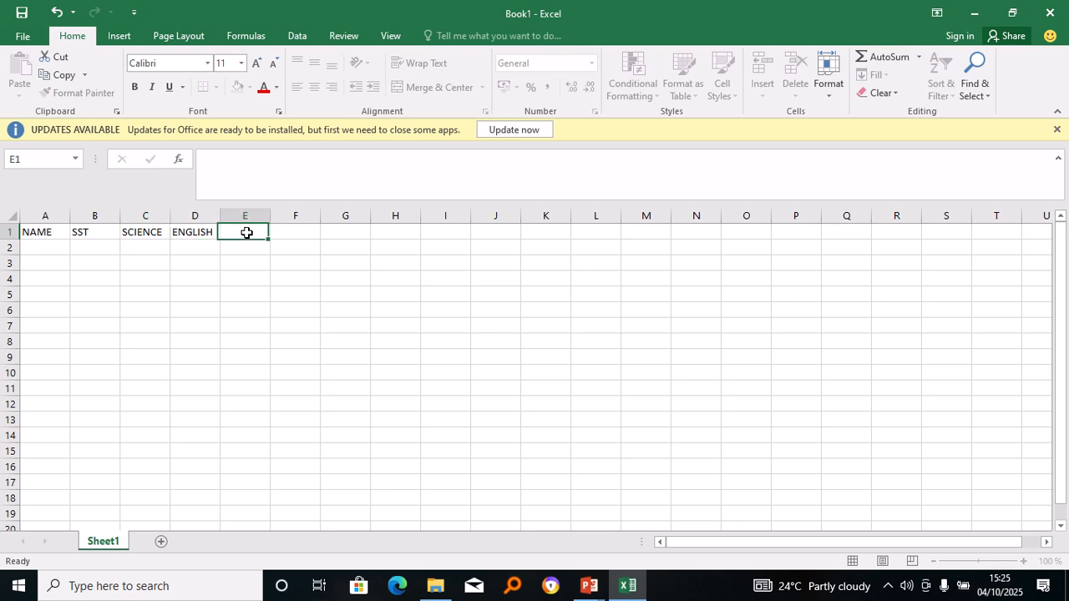
pyautogui.write('MATHS')
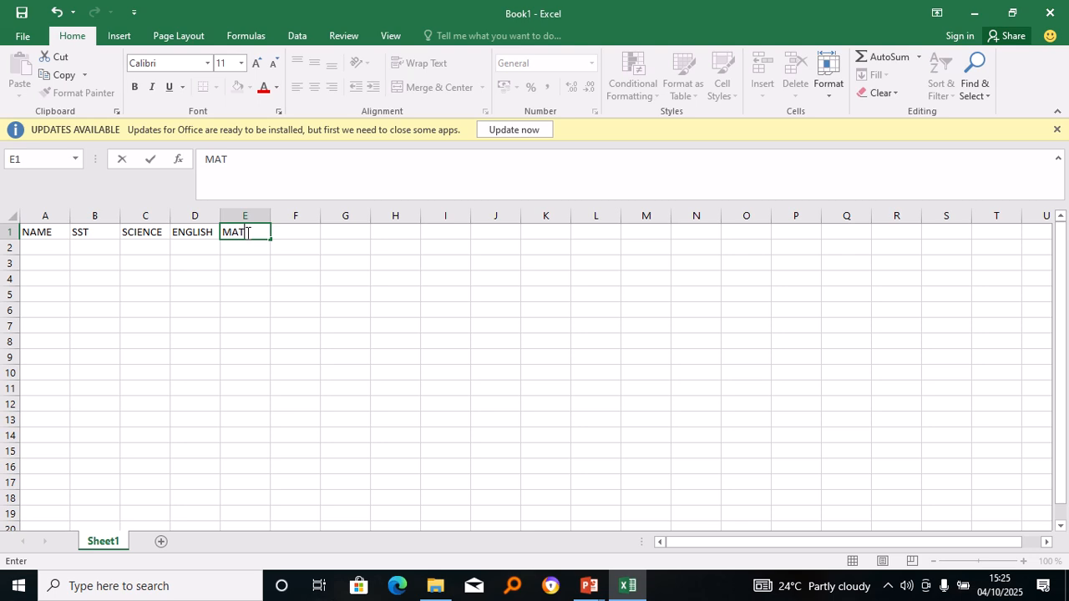
pyautogui.click(50, 248)
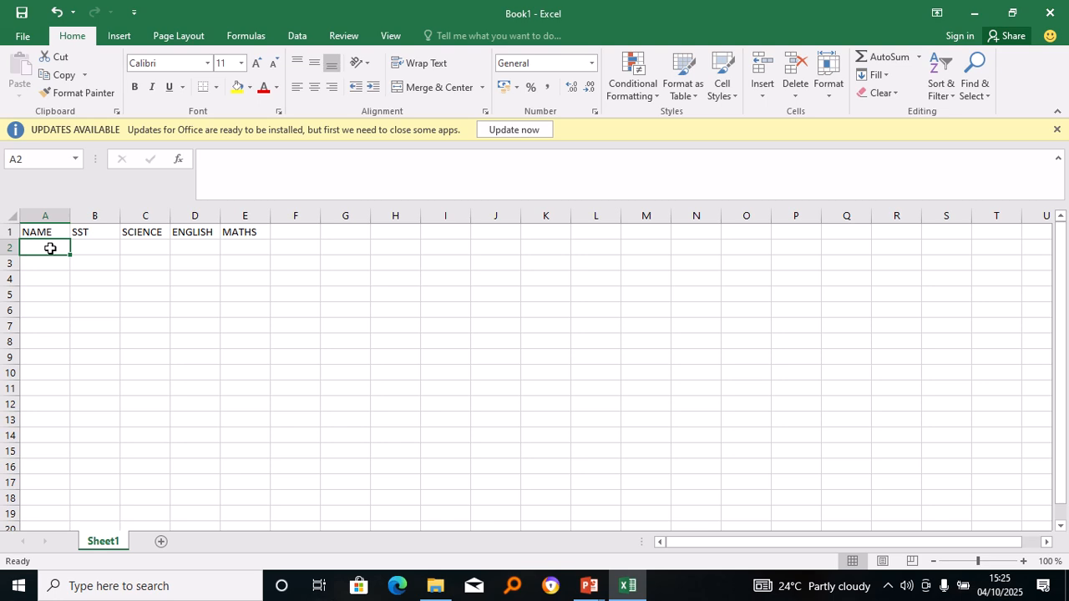
# Type each of the five students' names into cells A2 through A6.
pyautogui.write('P')
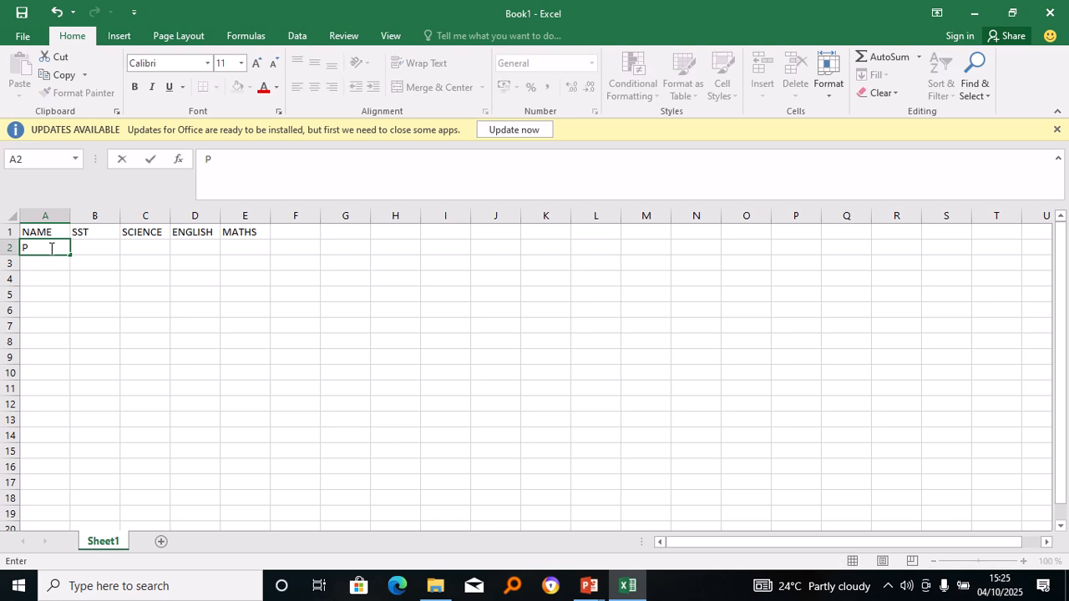
pyautogui.write('ETER')
pyautogui.click(29, 267)
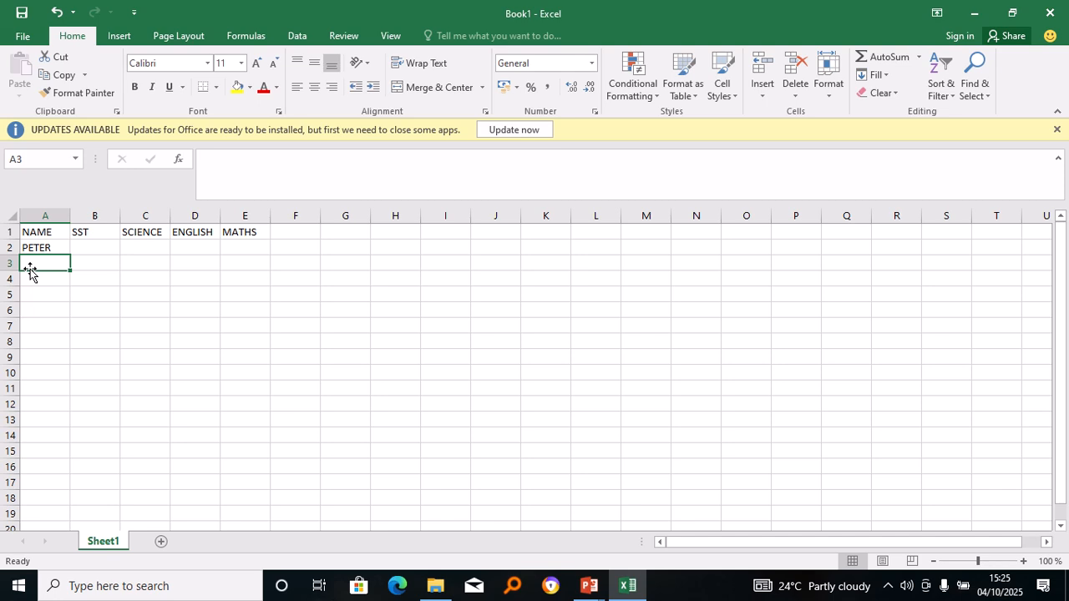
pyautogui.write('ANGEL')
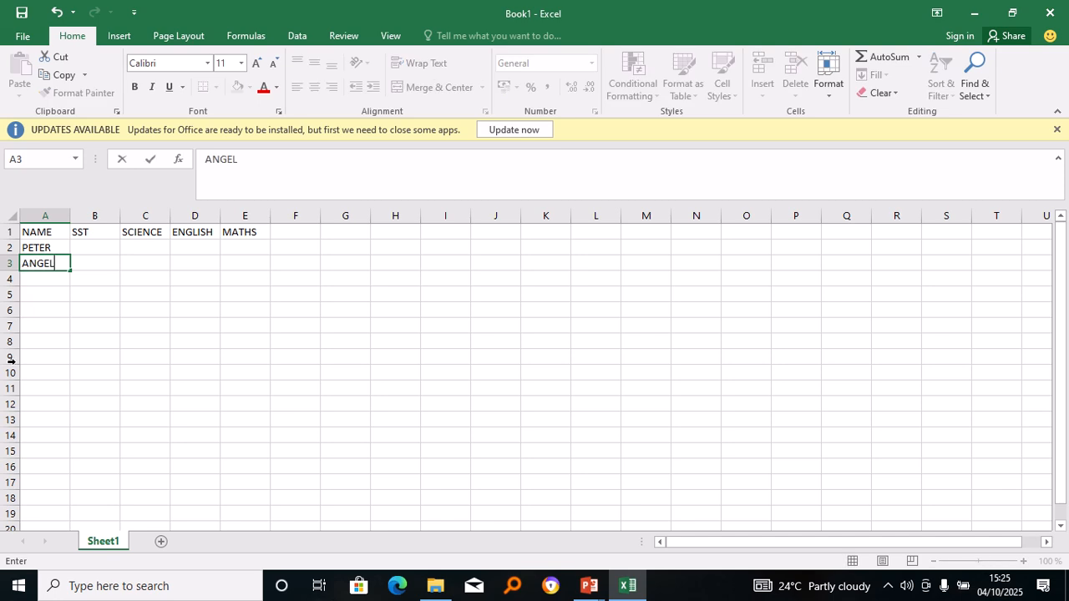
pyautogui.click(36, 282)
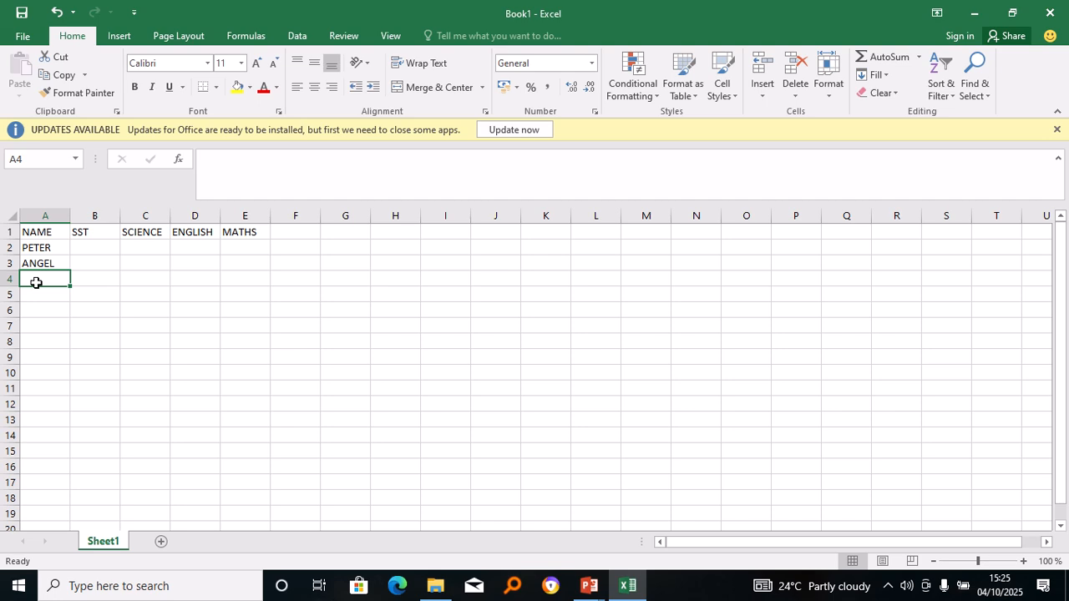
pyautogui.write('MERCY')
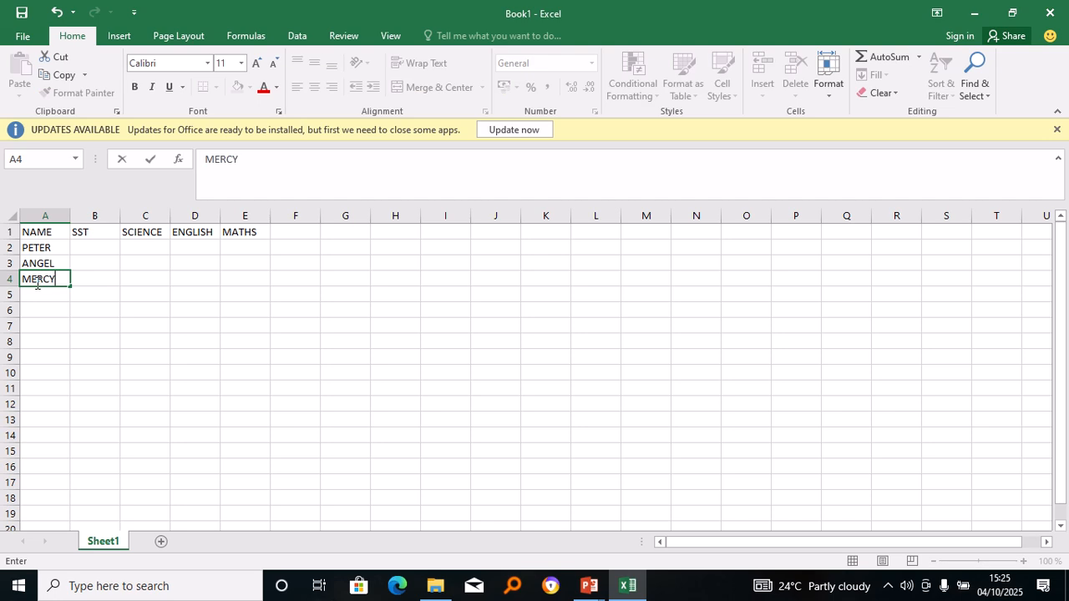
pyautogui.click(28, 307)
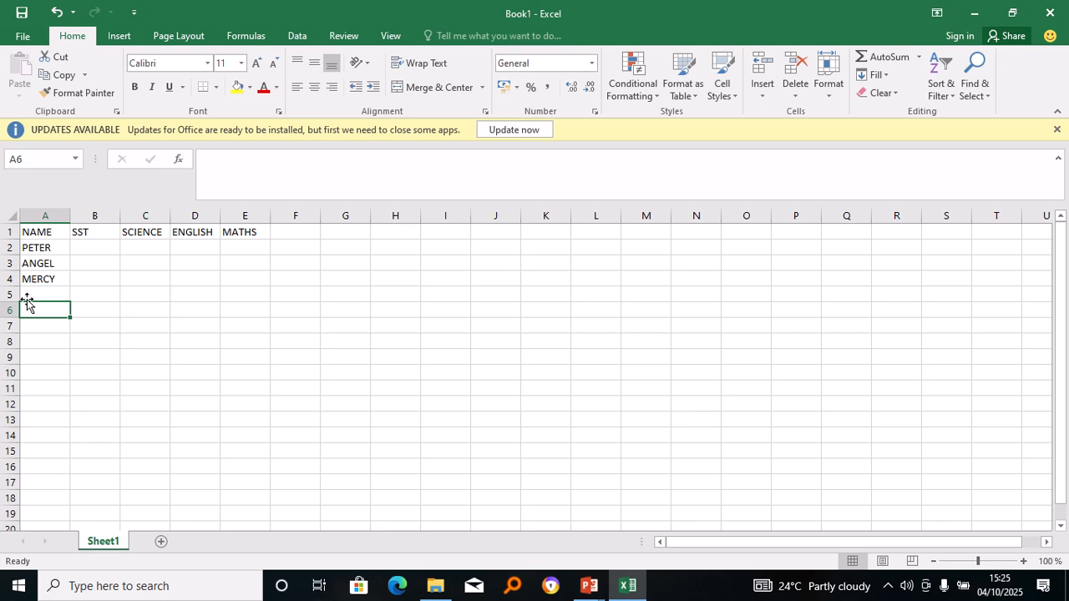
pyautogui.click(30, 294)
pyautogui.write('CA')
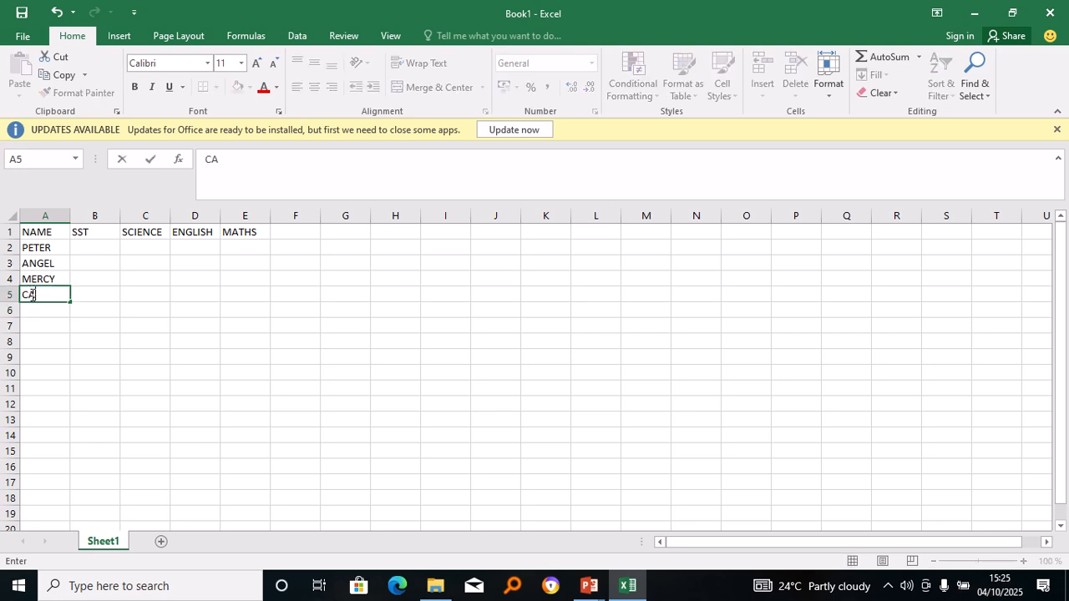
pyautogui.write('RO')
pyautogui.click(30, 312)
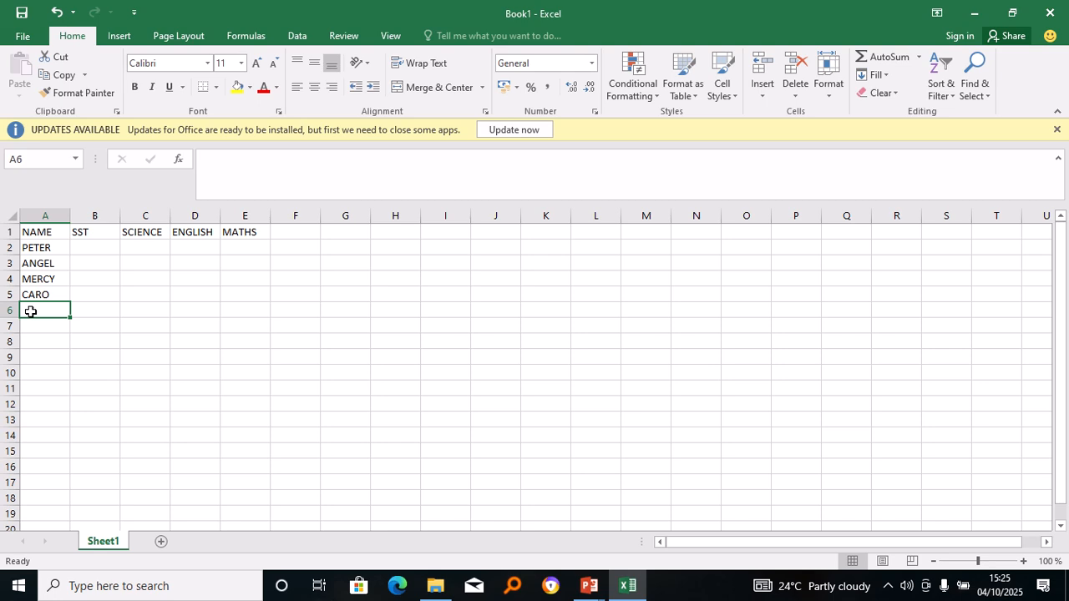
pyautogui.write('DENIS')
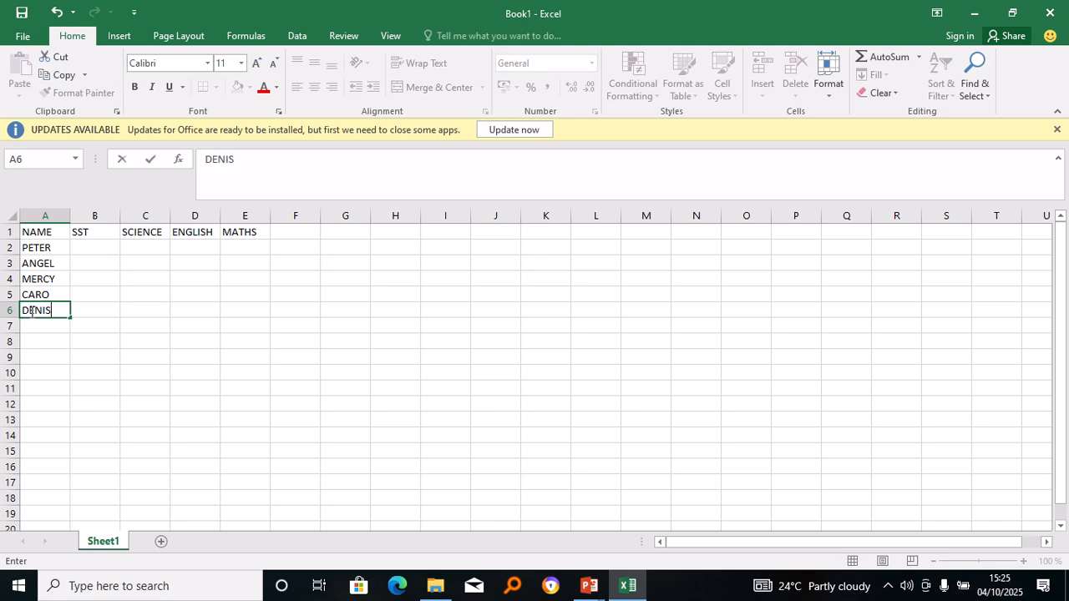
pyautogui.click(86, 250)
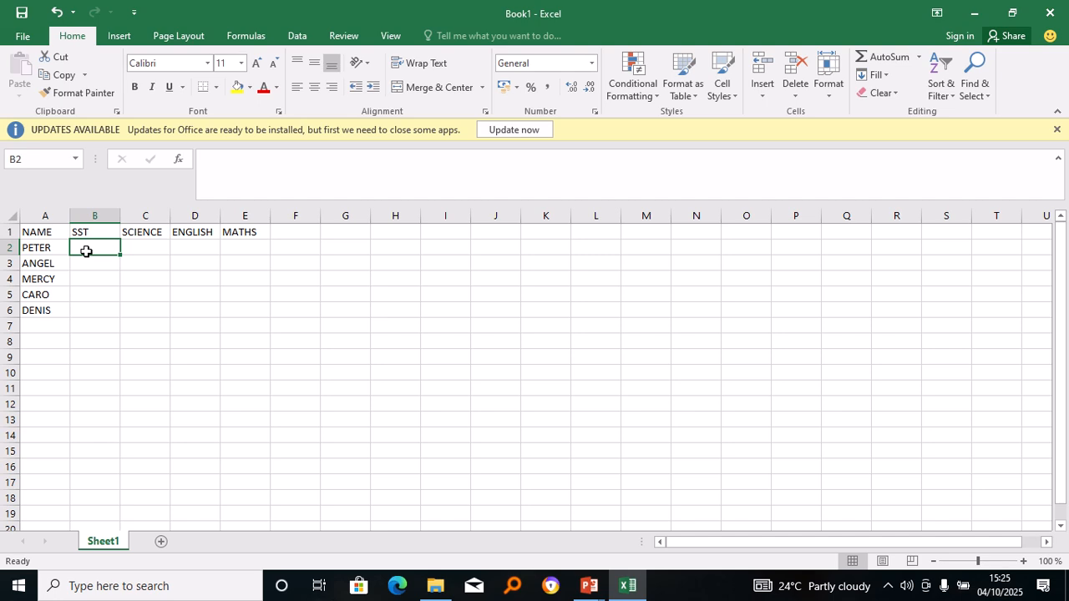
# Enter the SST scores 40, 33, 50, 90 and 40 into B2:B6.
pyautogui.write('40')
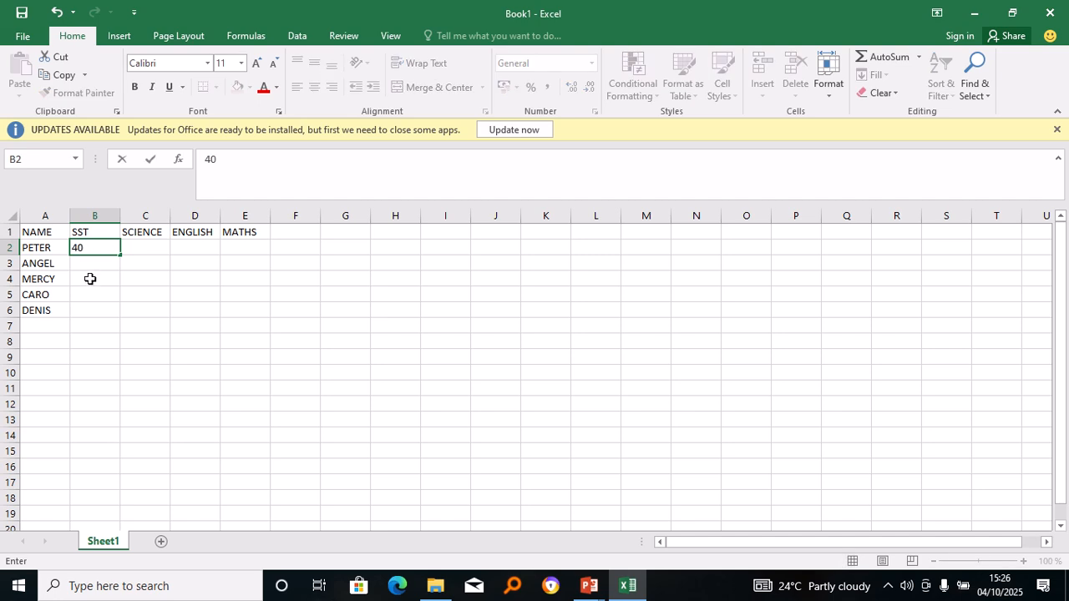
pyautogui.click(86, 267)
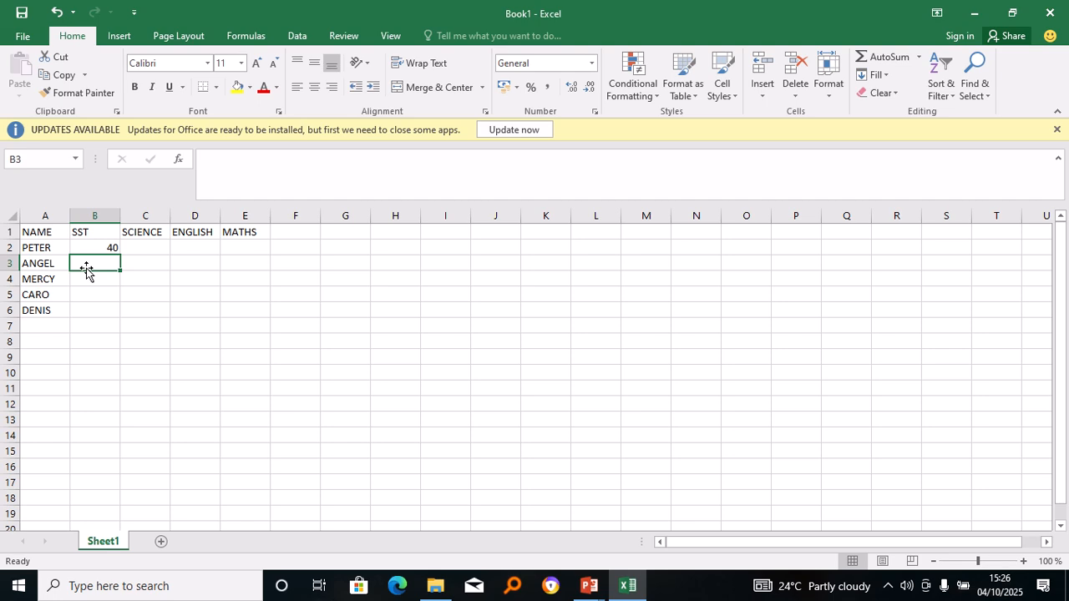
pyautogui.write('33')
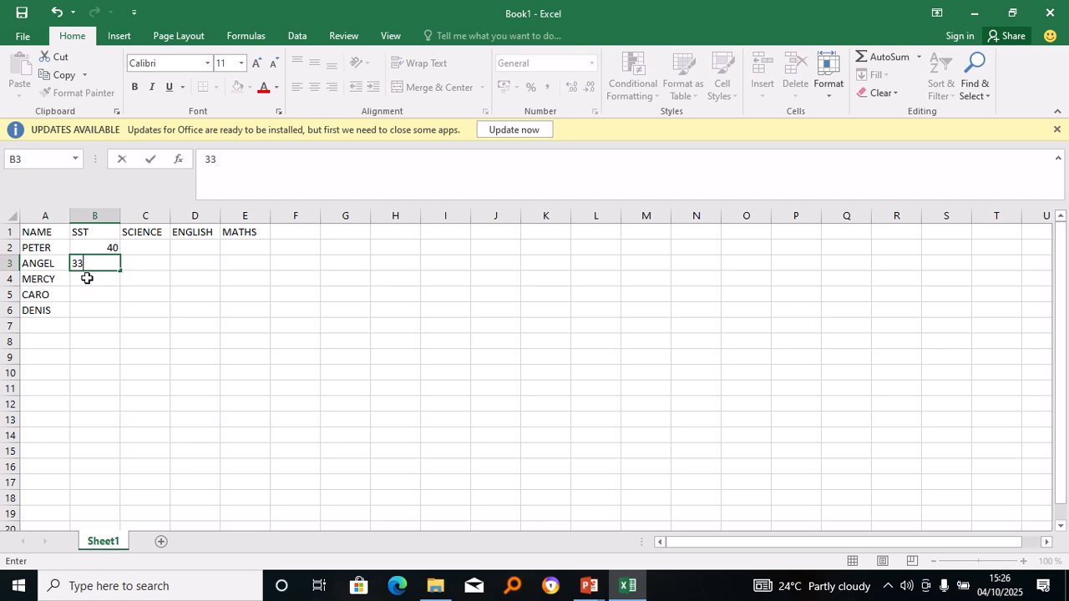
pyautogui.click(87, 279)
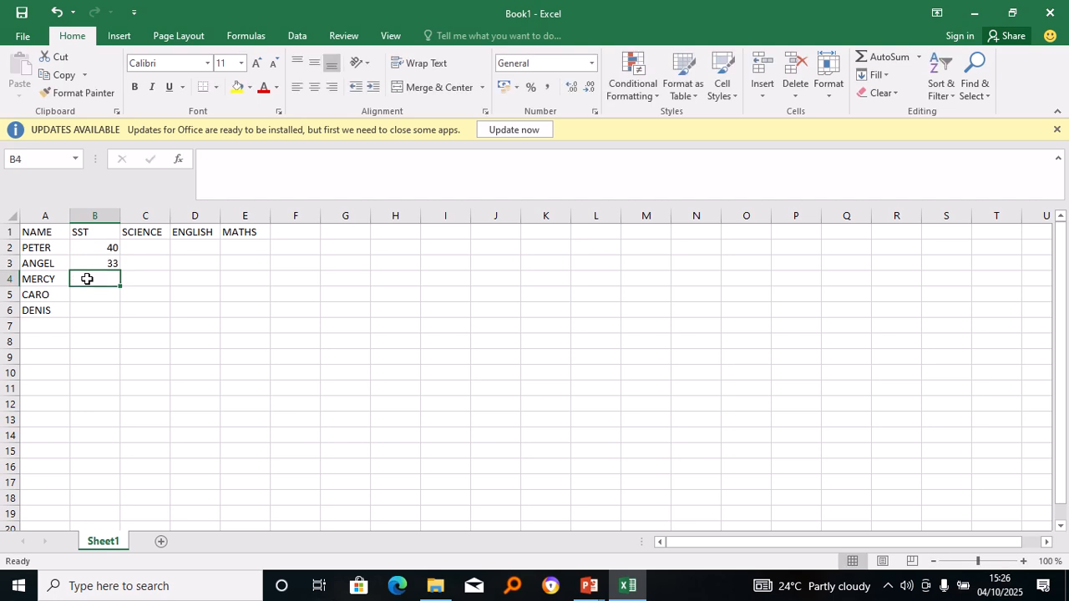
pyautogui.write('50')
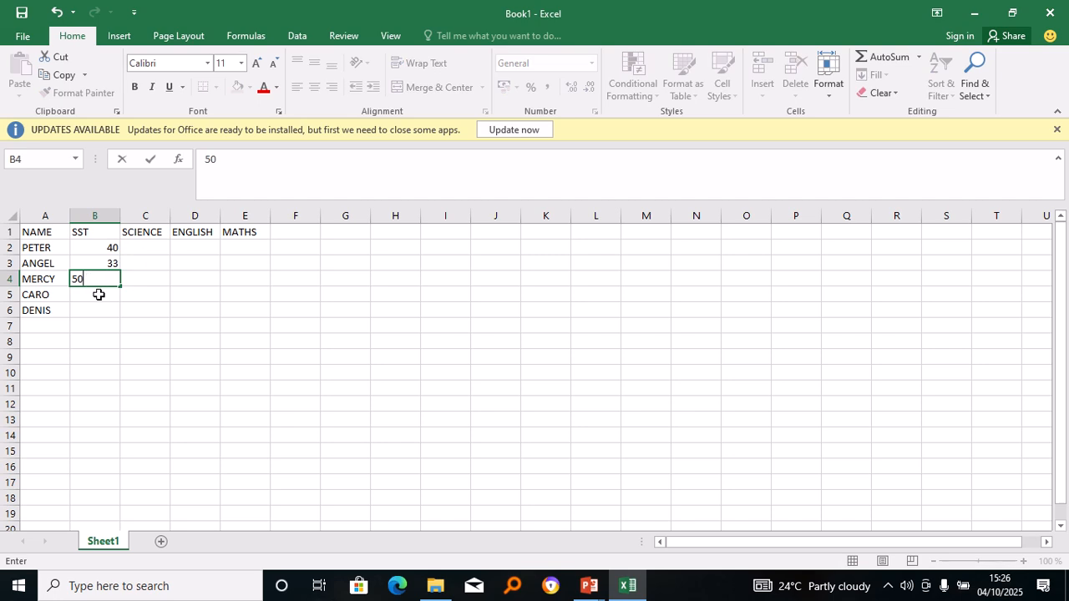
pyautogui.click(98, 293)
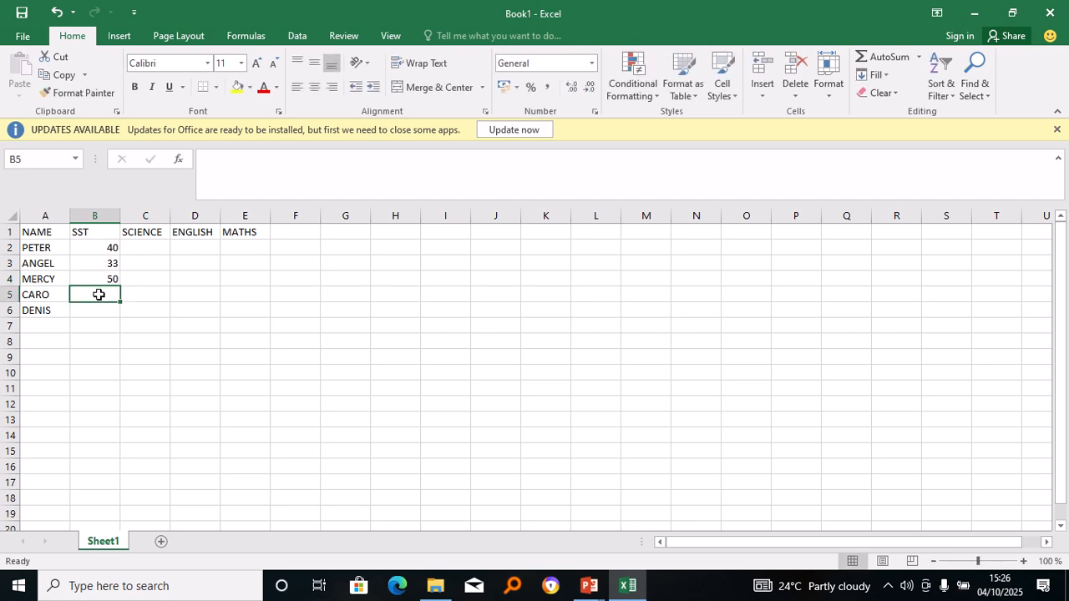
pyautogui.write('90')
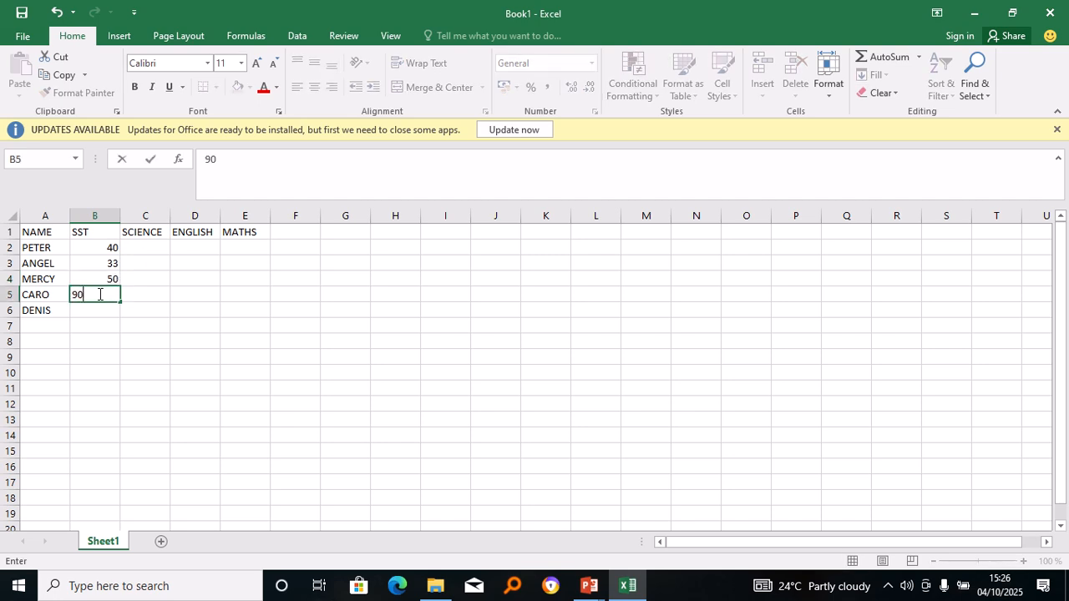
pyautogui.click(114, 315)
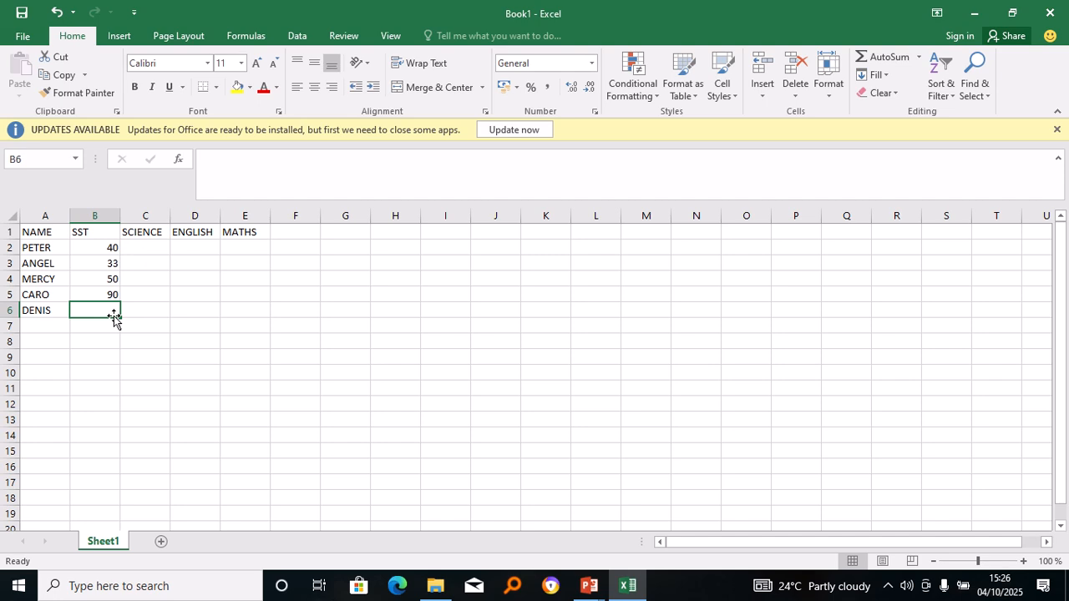
pyautogui.write('40')
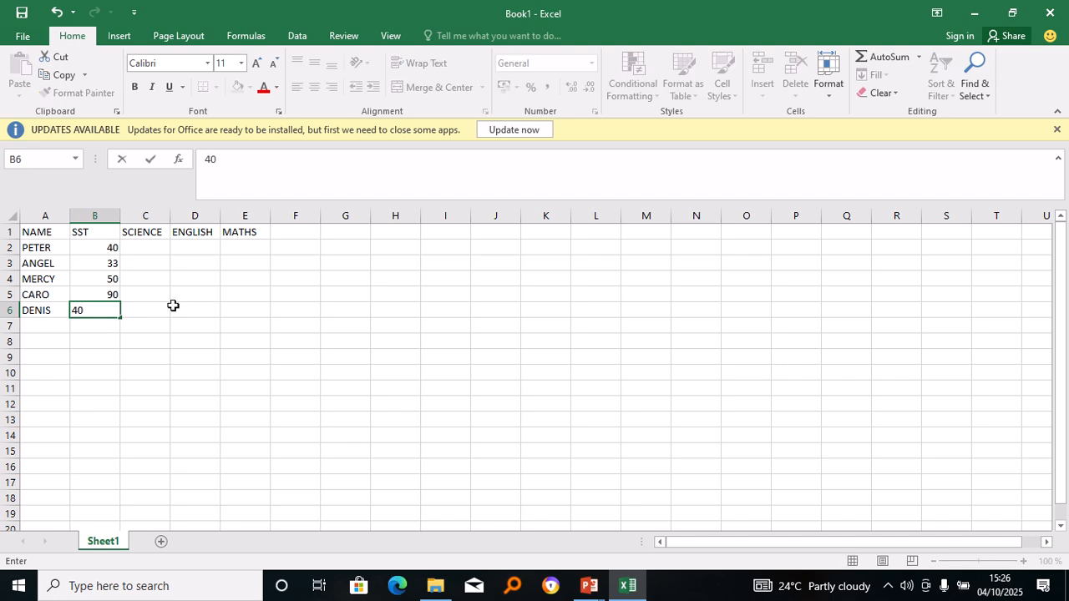
pyautogui.click(152, 256)
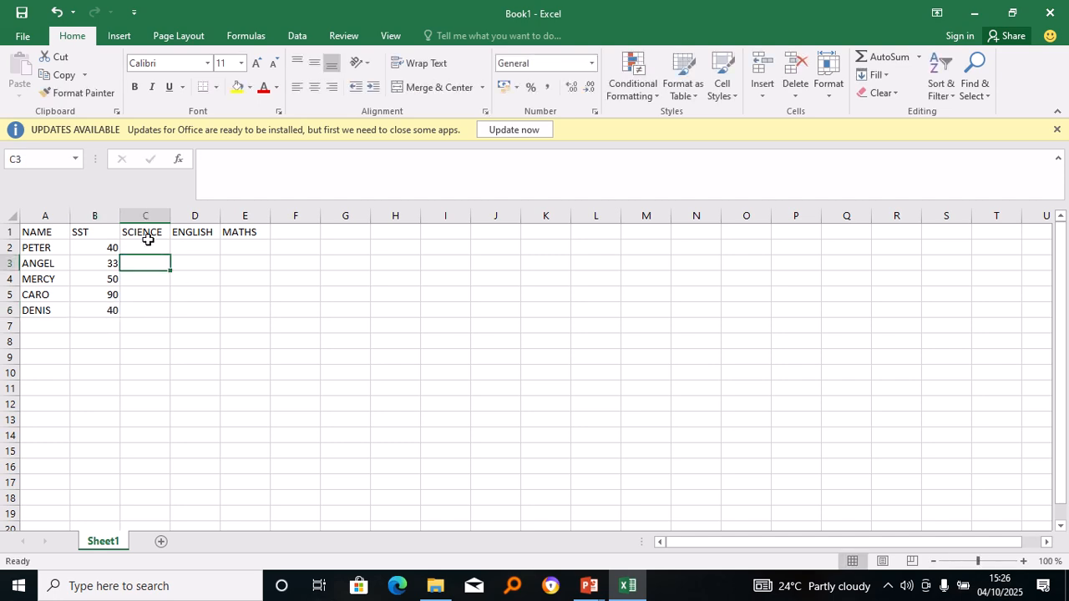
# Enter the SCIENCE scores 60, 70, 77, 44 and 64 into C2:C6.
pyautogui.click(147, 244)
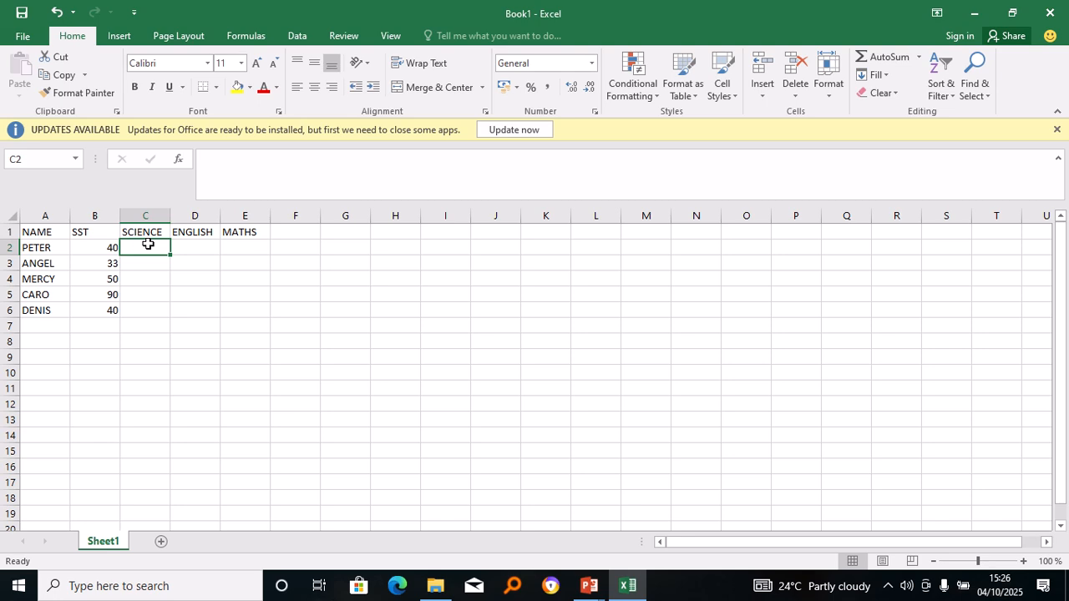
pyautogui.write('60')
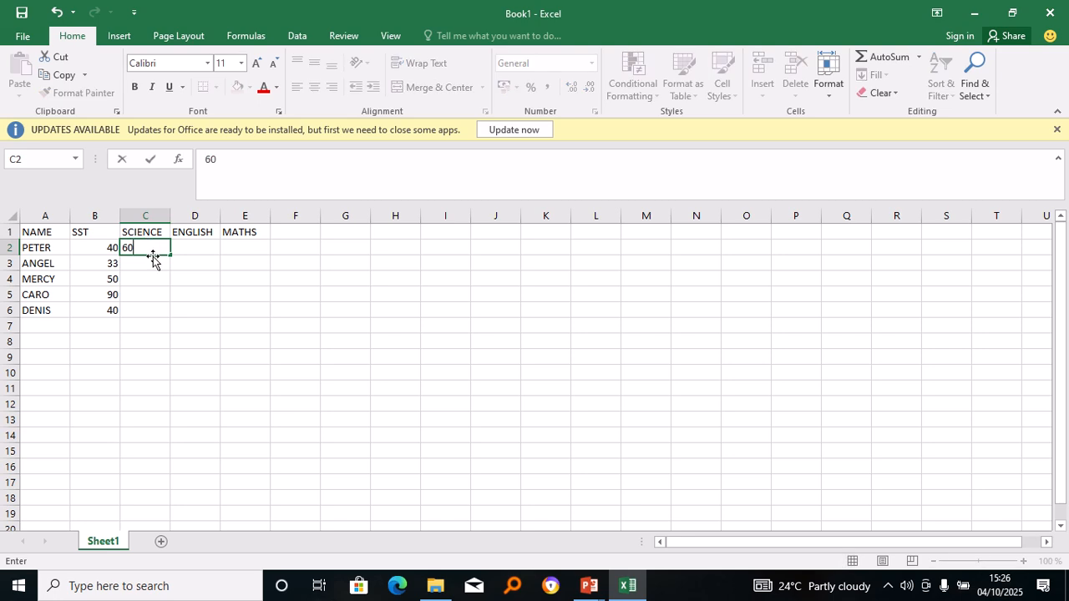
pyautogui.click(152, 264)
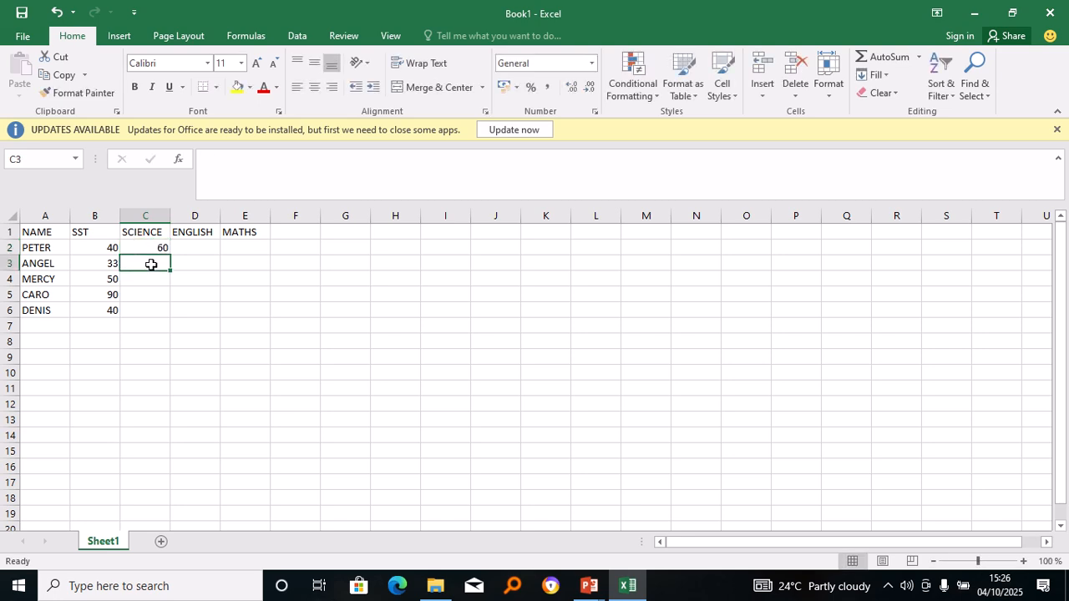
pyautogui.write('70')
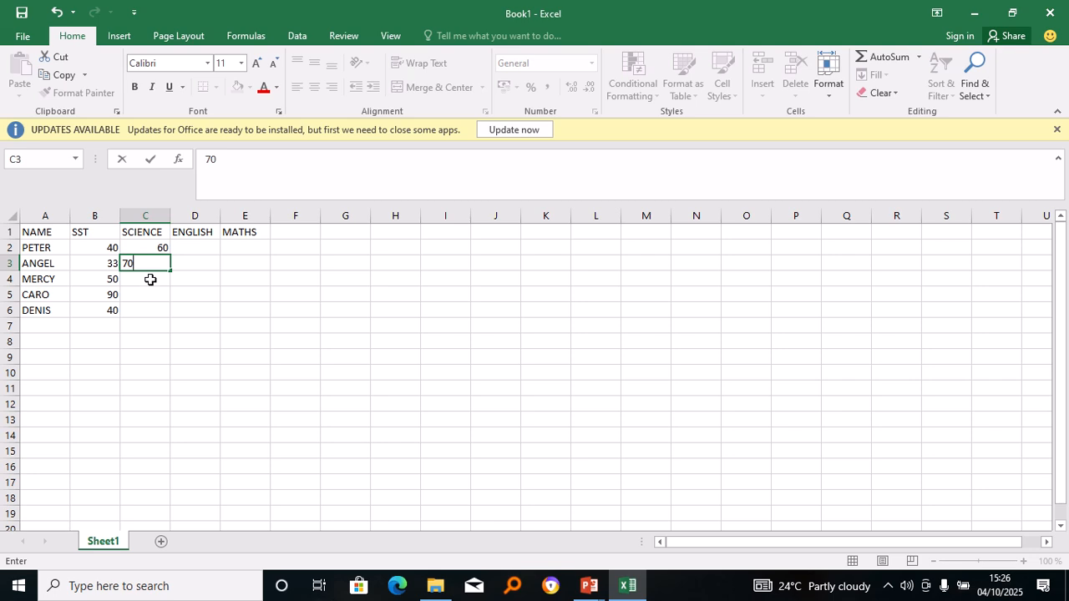
pyautogui.click(150, 280)
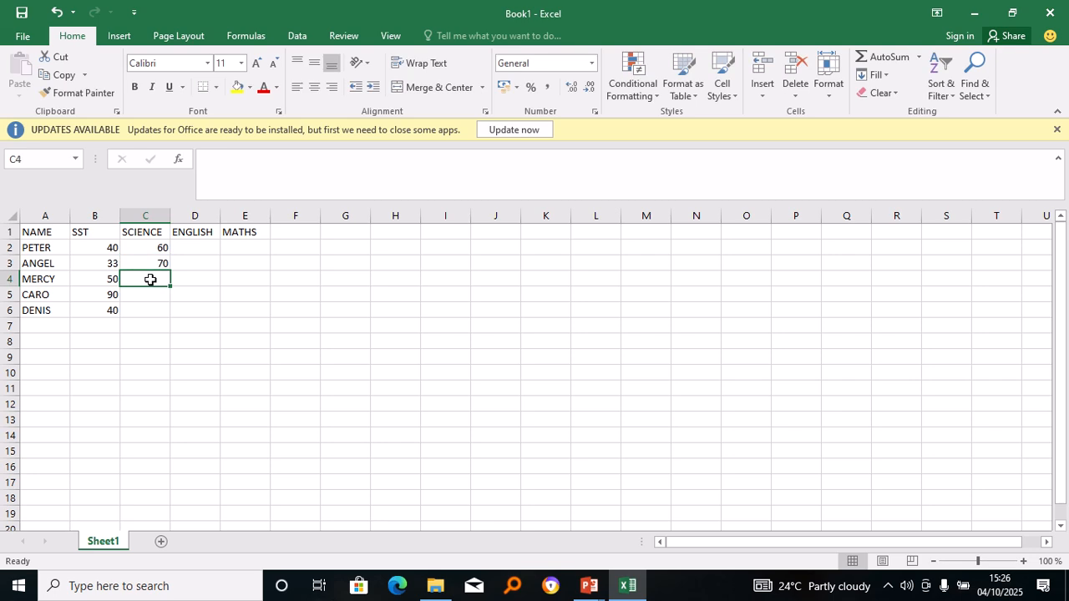
pyautogui.write('77')
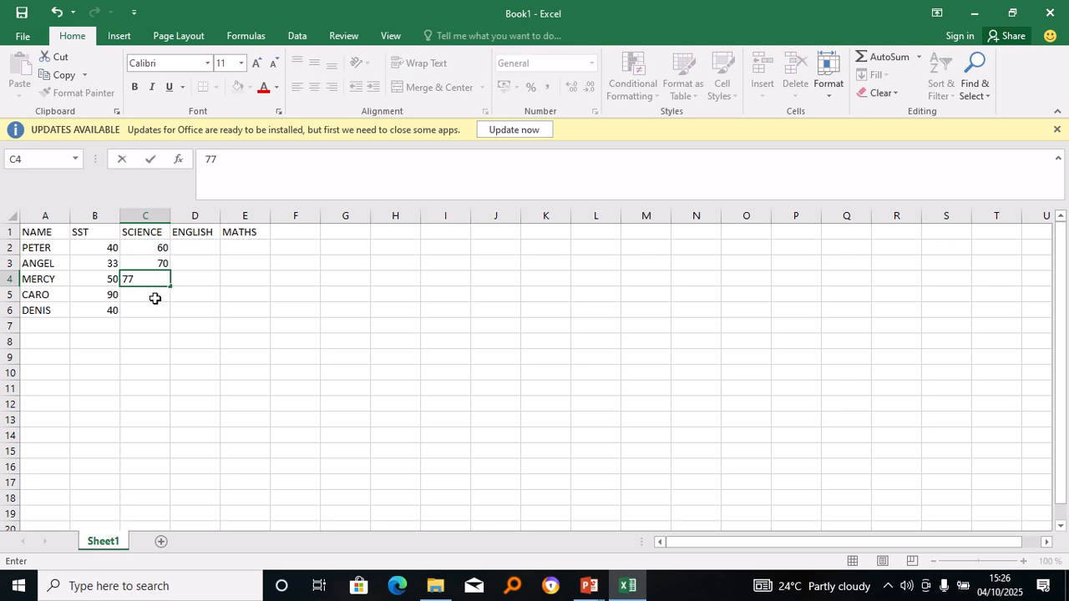
pyautogui.click(155, 298)
pyautogui.write('4')
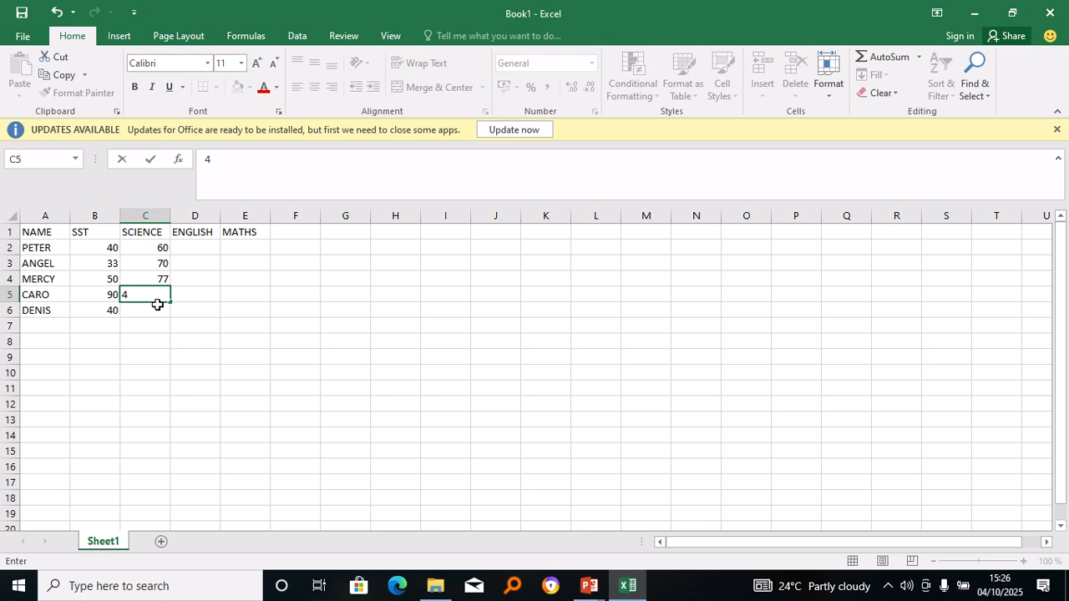
pyautogui.write('5')
pyautogui.write('4')
pyautogui.press('BackSpace')
pyautogui.press('BackSpace')
pyautogui.write('4')
pyautogui.press('Return')
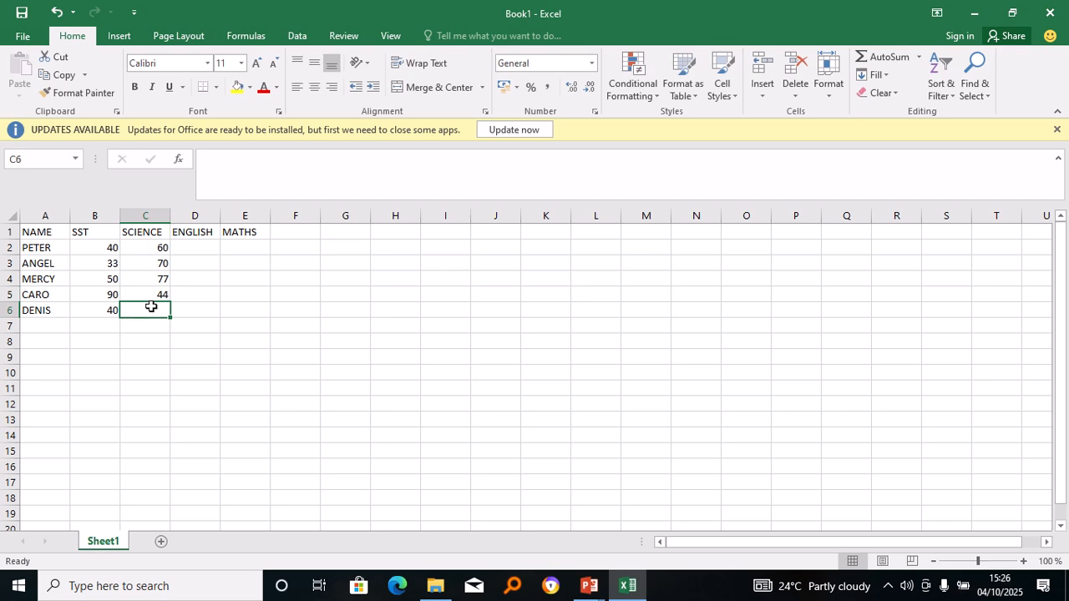
pyautogui.write('64')
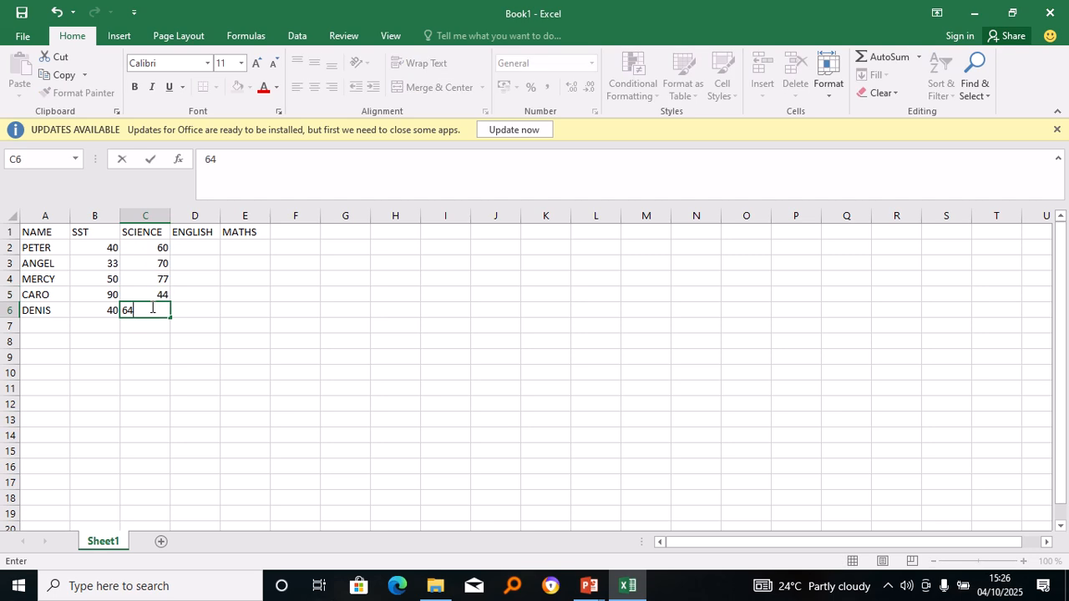
# Enter 50 as the first ENGLISH score in D2, with 54 mistakenly placed in D4.
pyautogui.click(204, 247)
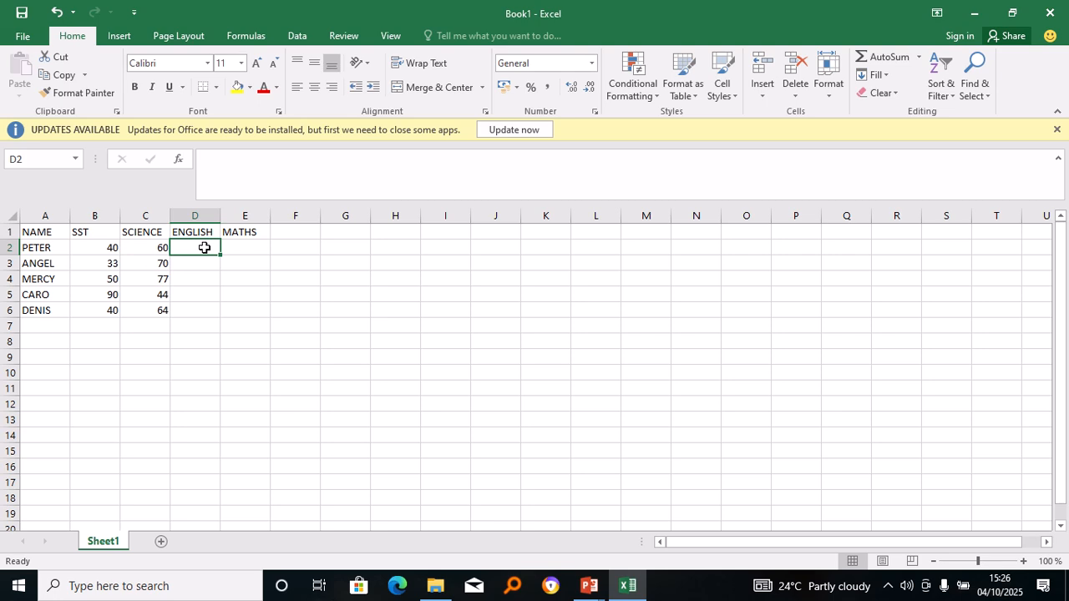
pyautogui.write('50')
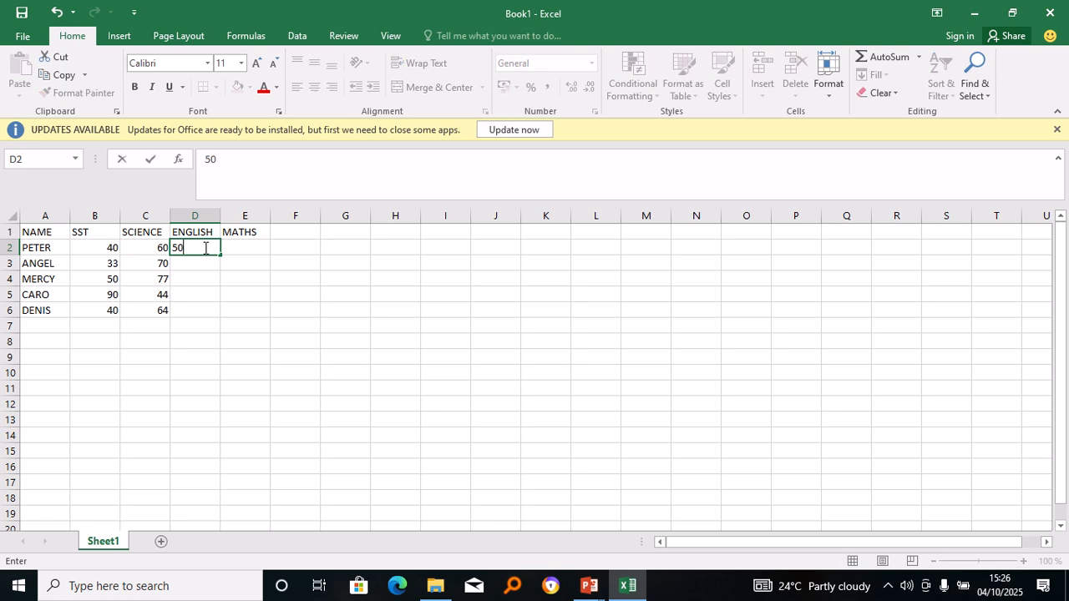
pyautogui.click(201, 275)
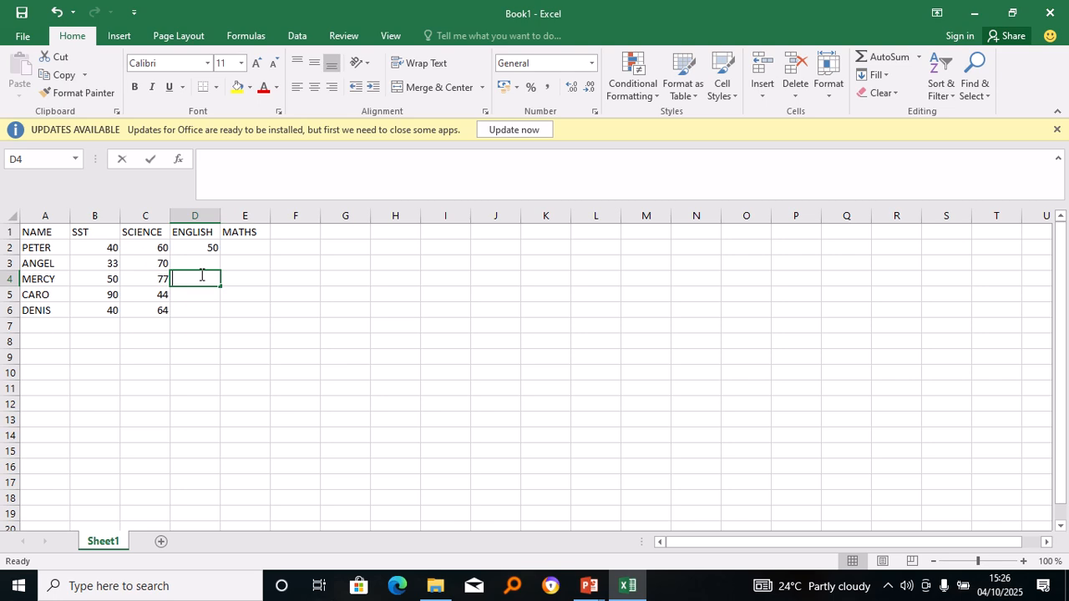
pyautogui.write('54')
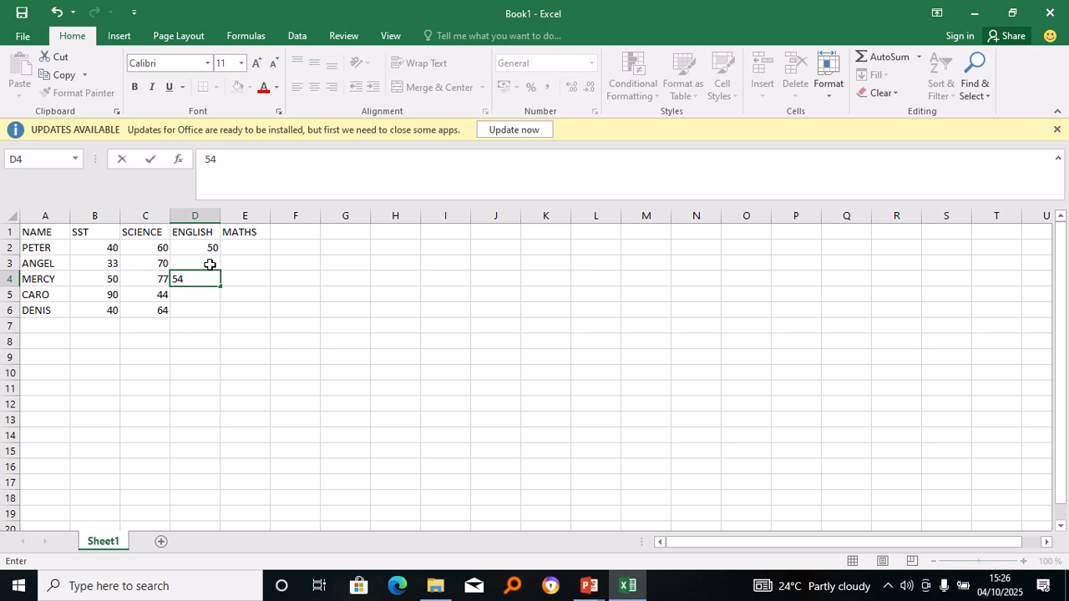
pyautogui.click(210, 265)
pyautogui.click(101, 596)
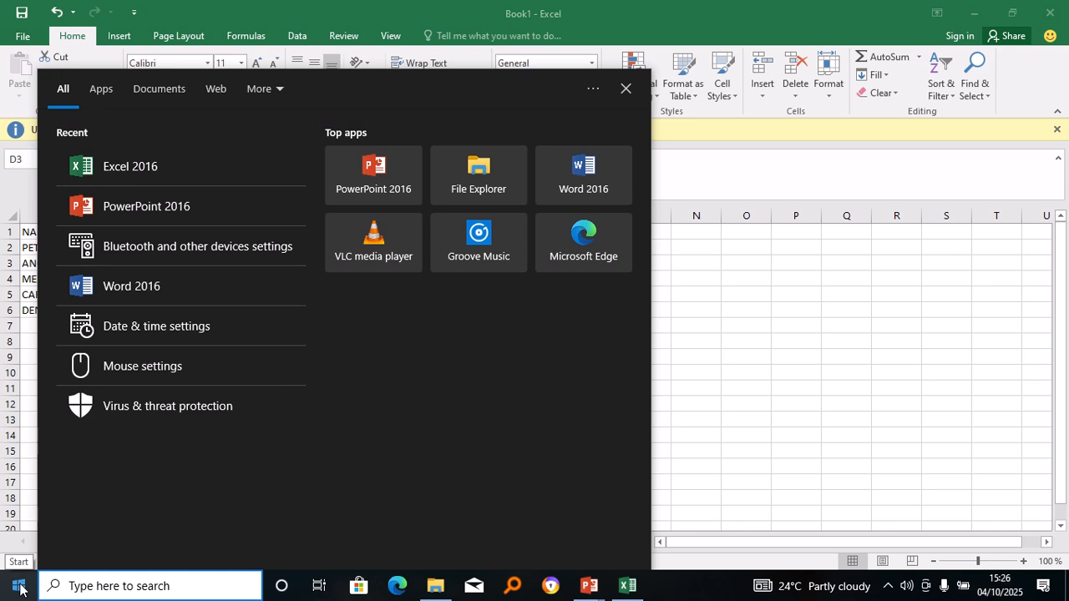
pyautogui.click(627, 85)
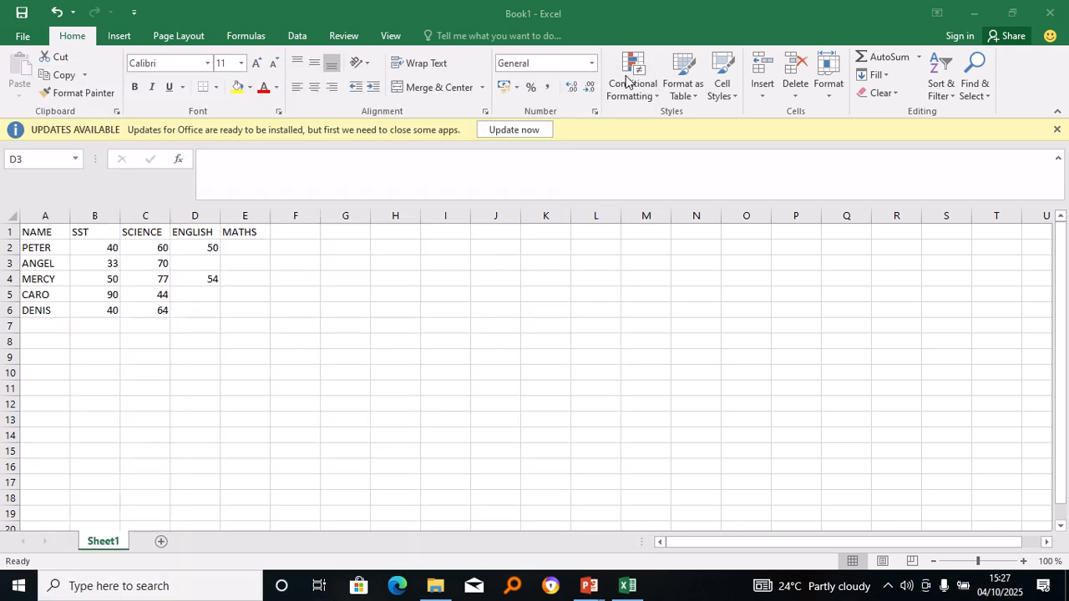
# Put 49 in D3, replace D4's 54 with 35, and enter 21 in D5.
pyautogui.click(208, 261)
pyautogui.write('49')
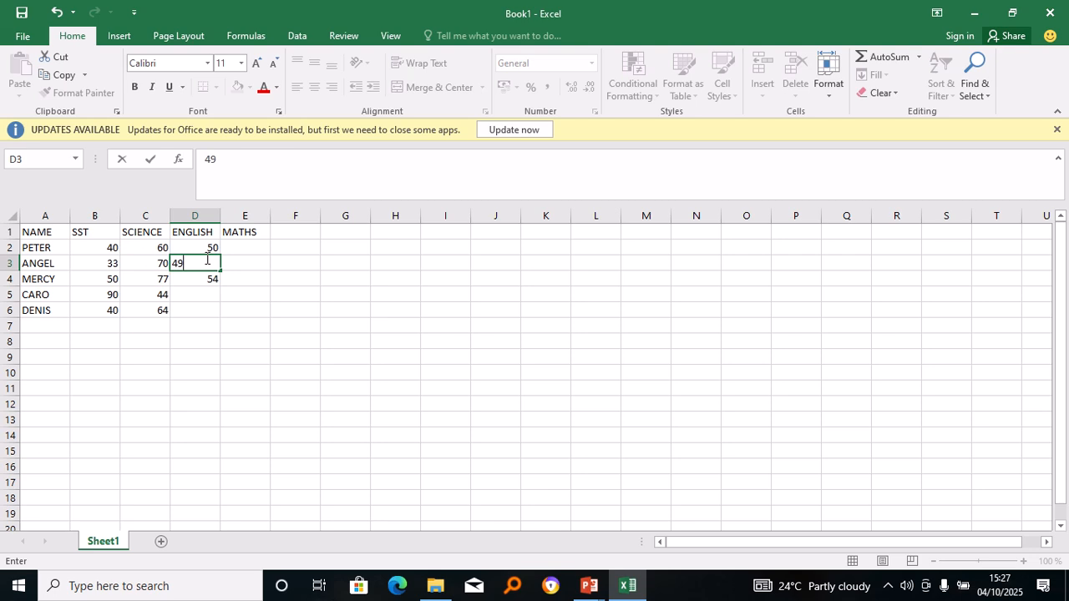
pyautogui.press('Return')
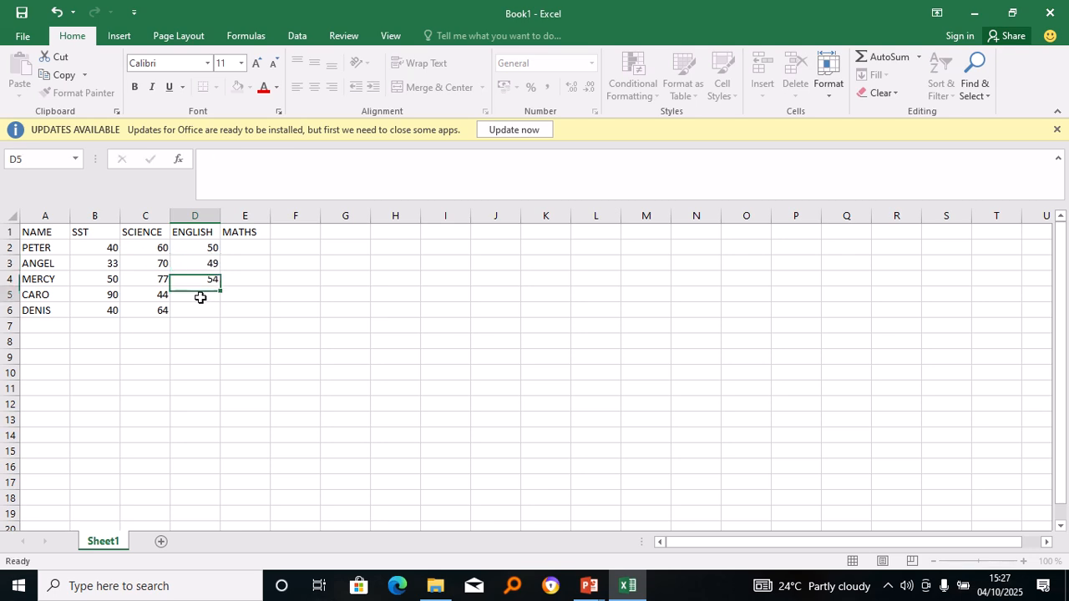
pyautogui.click(200, 297)
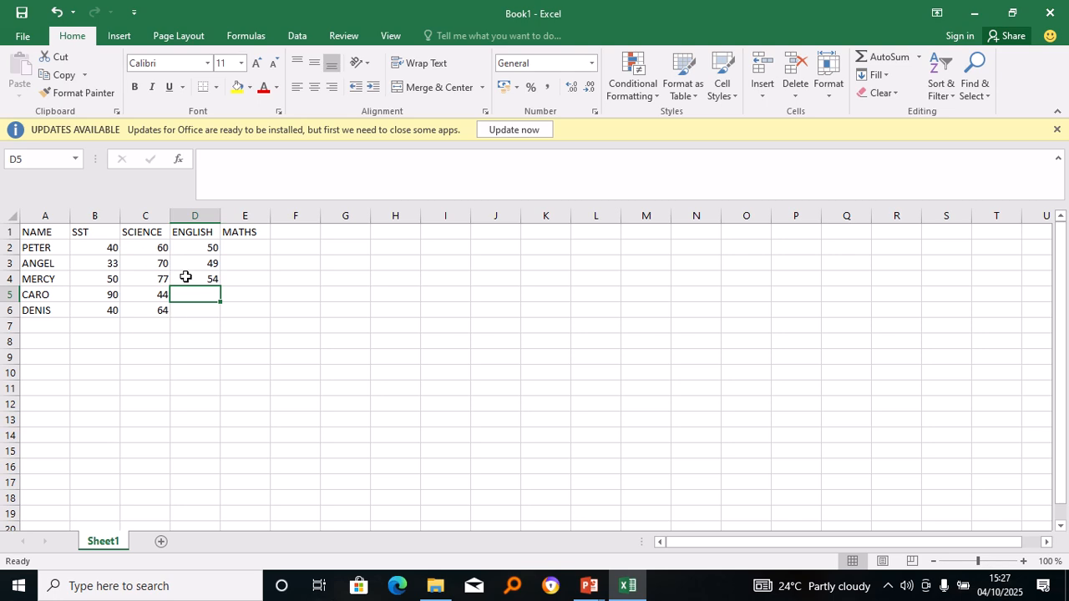
pyautogui.click(185, 276)
pyautogui.write('3')
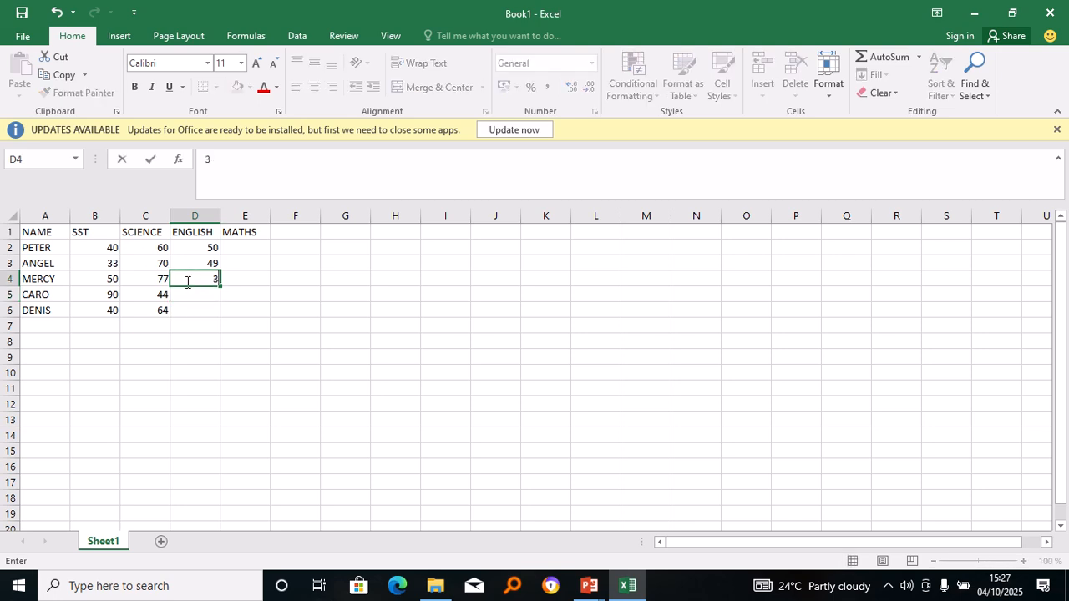
pyautogui.write('5')
pyautogui.click(193, 301)
pyautogui.write('21')
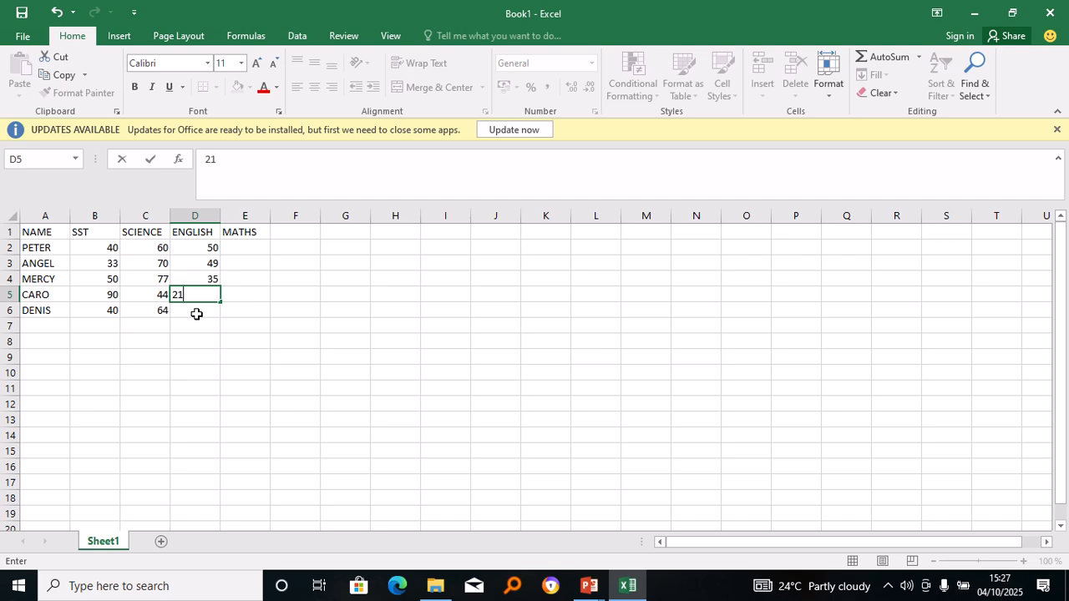
pyautogui.click(196, 313)
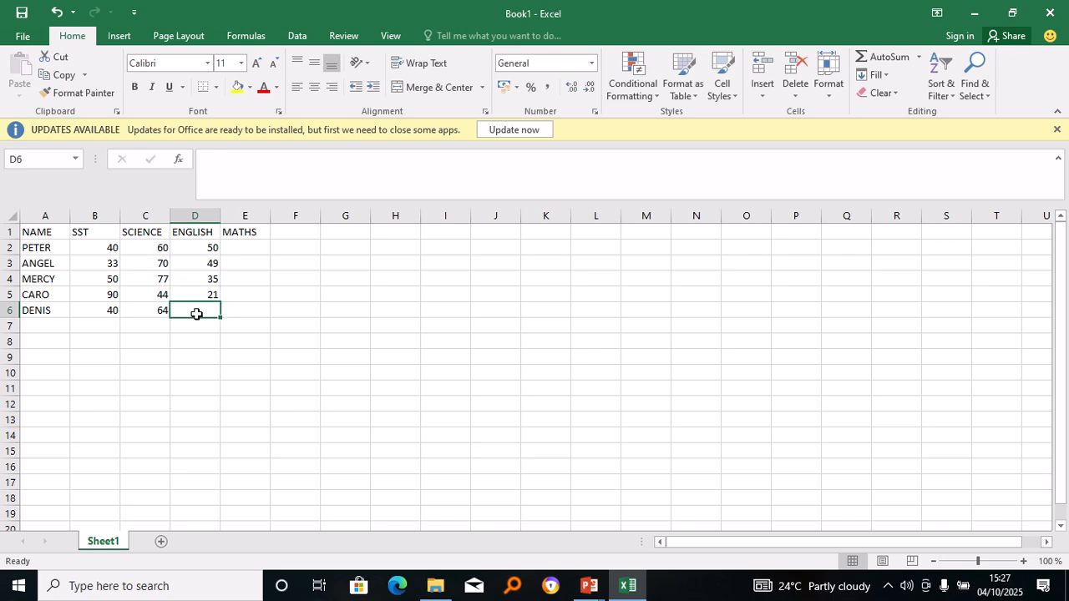
# Enter 78 as the last ENGLISH score and MATHS scores 70, 42 and 23 in E2:E4.
pyautogui.write('78')
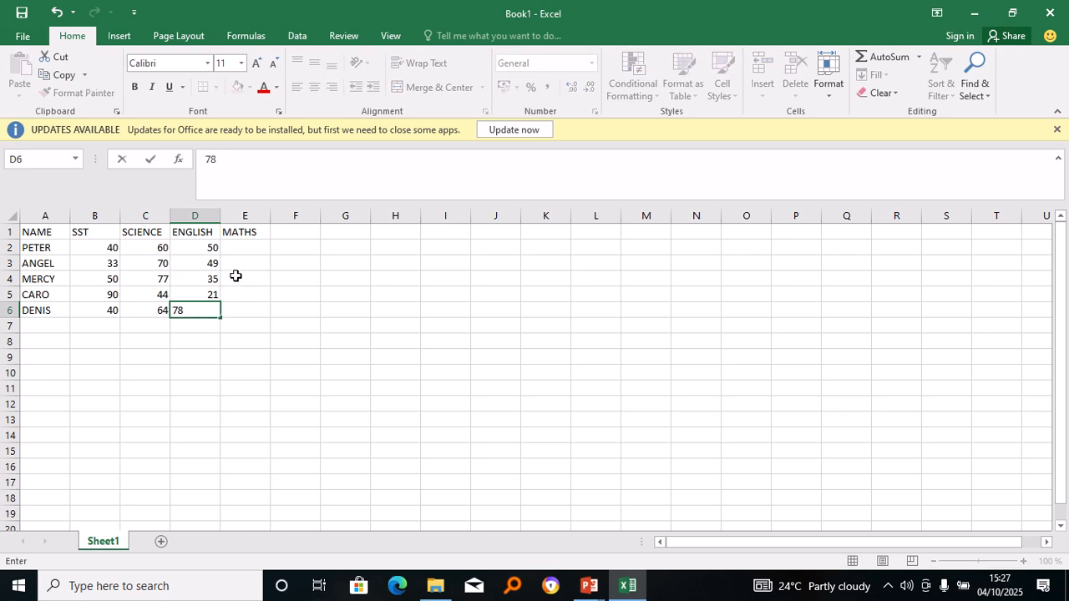
pyautogui.click(237, 247)
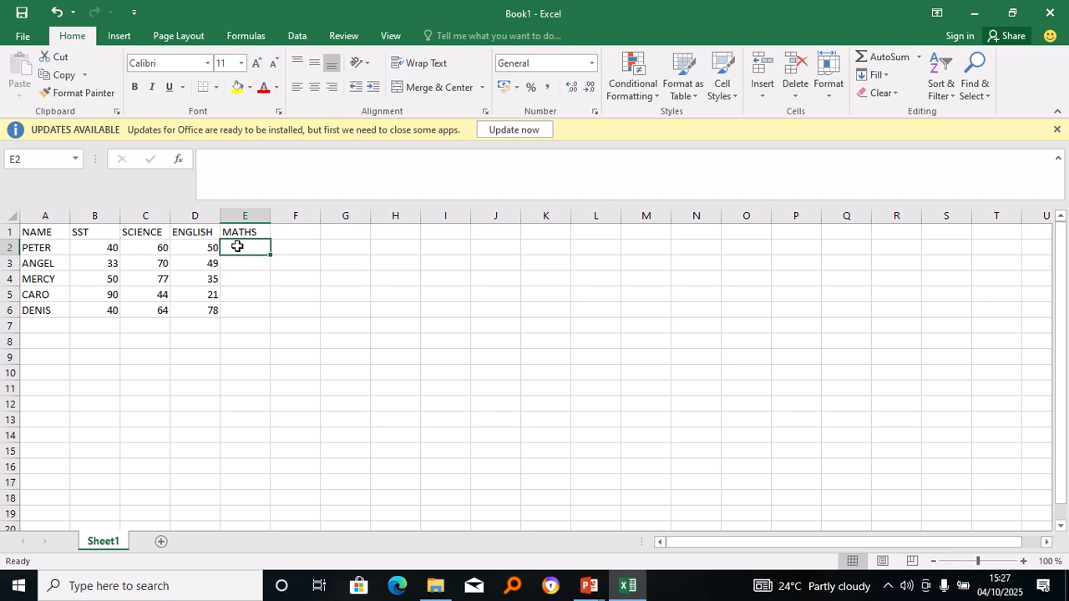
pyautogui.write('70')
pyautogui.click(229, 268)
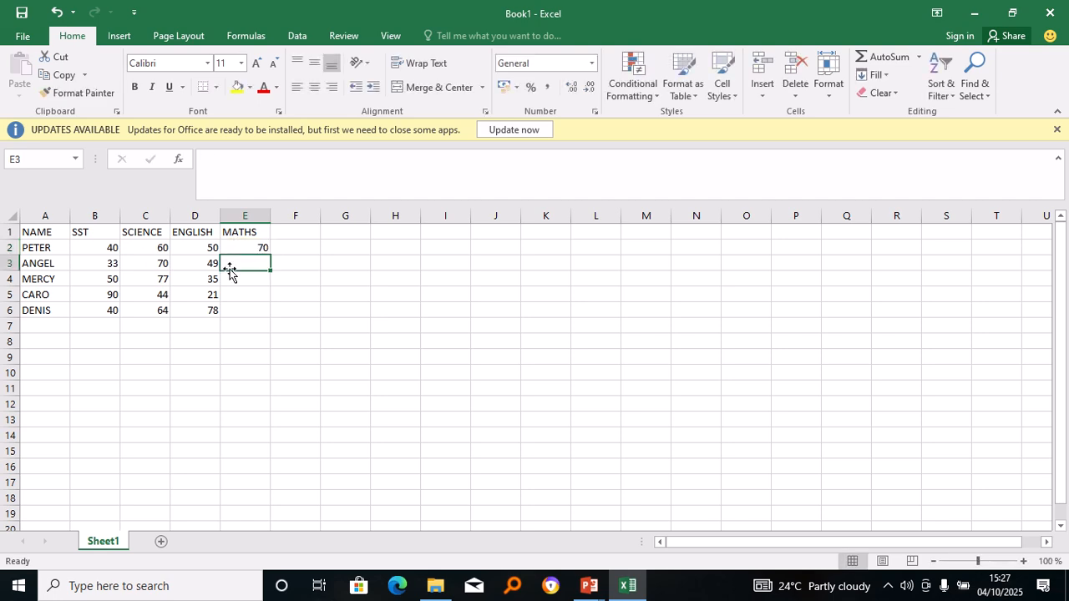
pyautogui.write('42')
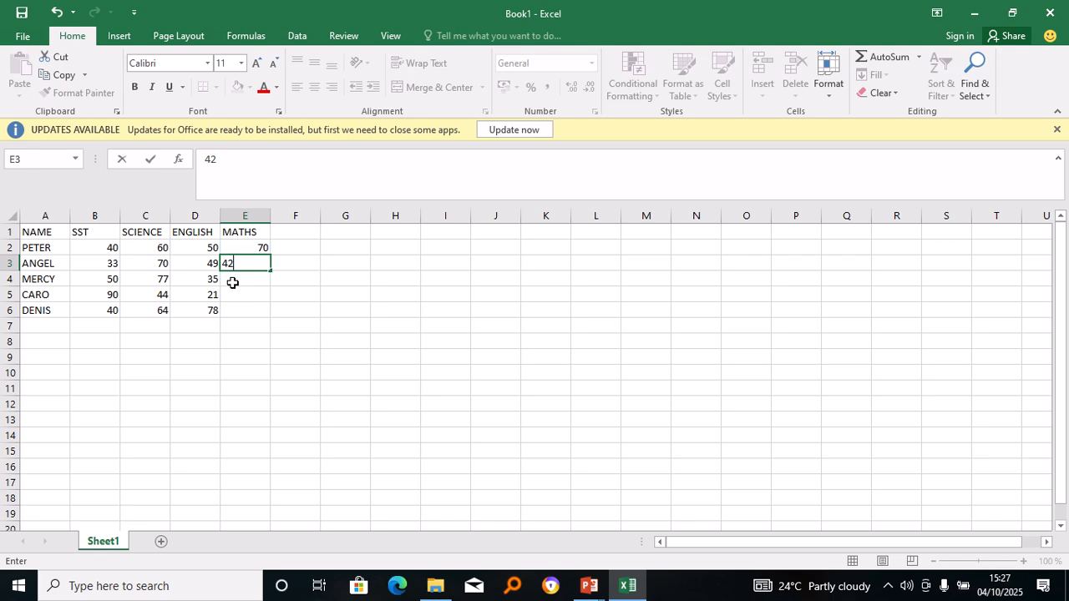
pyautogui.click(233, 283)
pyautogui.moveTo(2, 3)
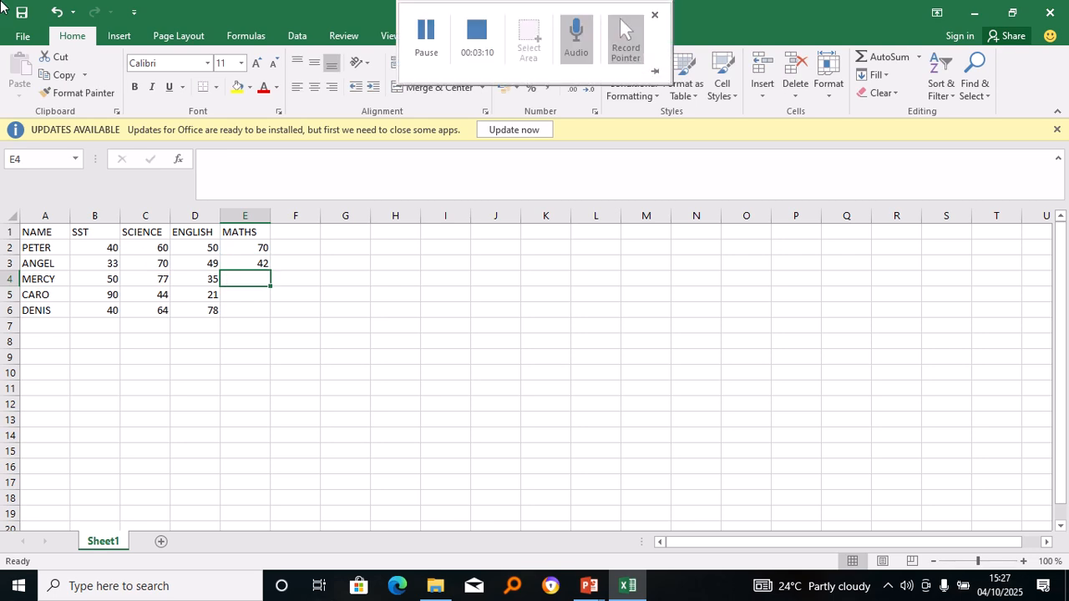
pyautogui.write('23')
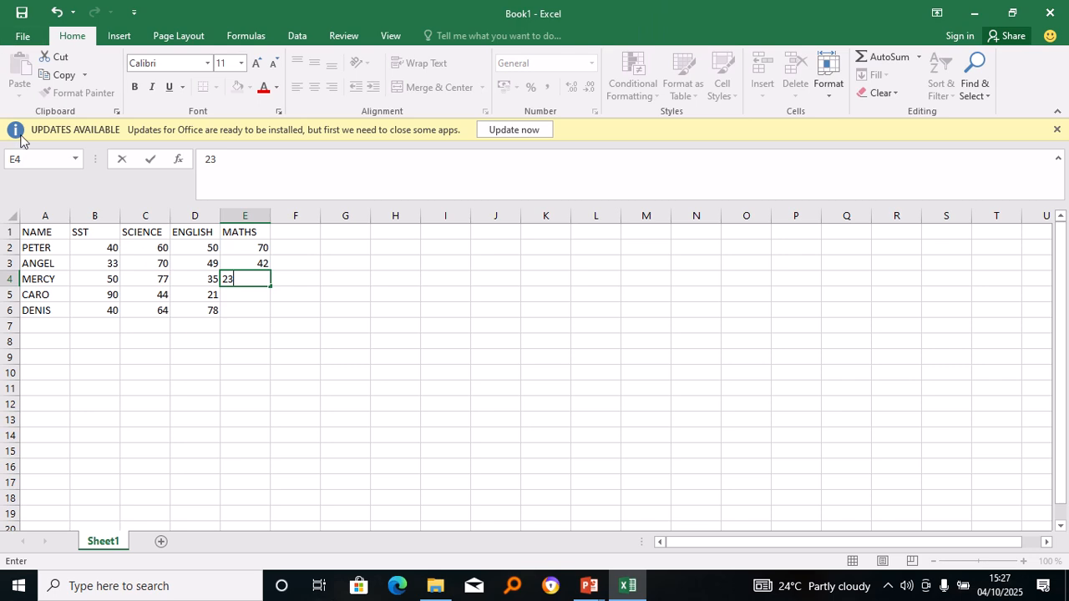
pyautogui.click(232, 301)
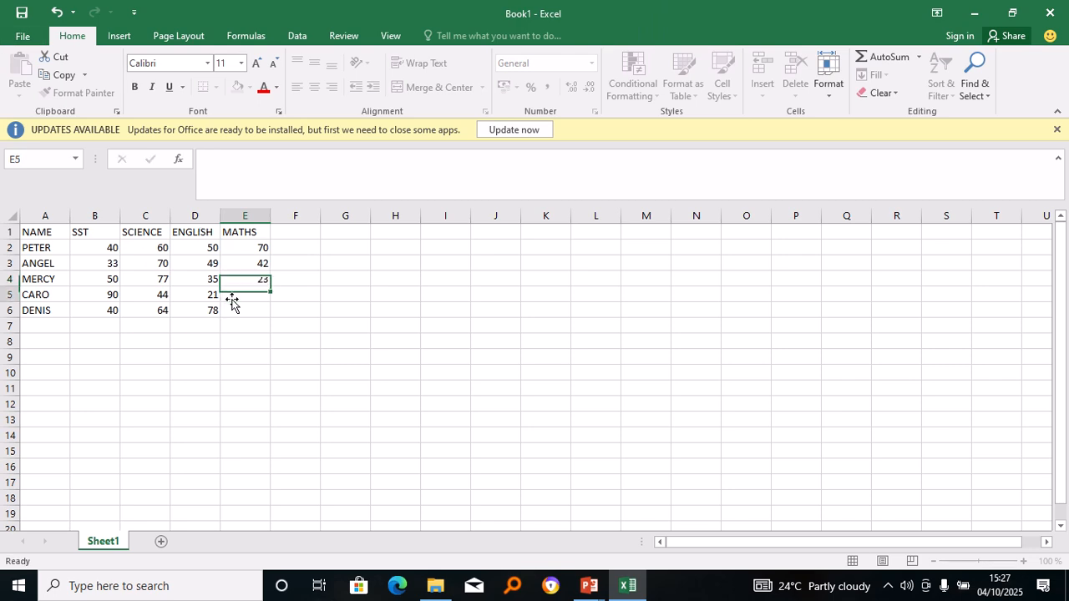
# Enter the MATHS scores 56 in E5 and 80 in E6.
pyautogui.write('5')
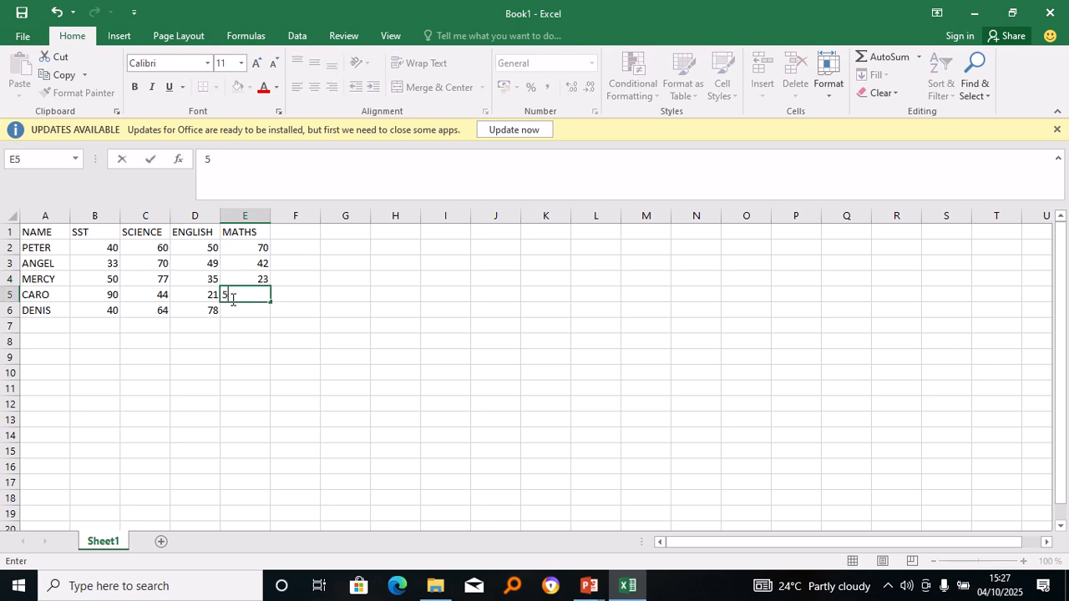
pyautogui.write('6')
pyautogui.press('Return')
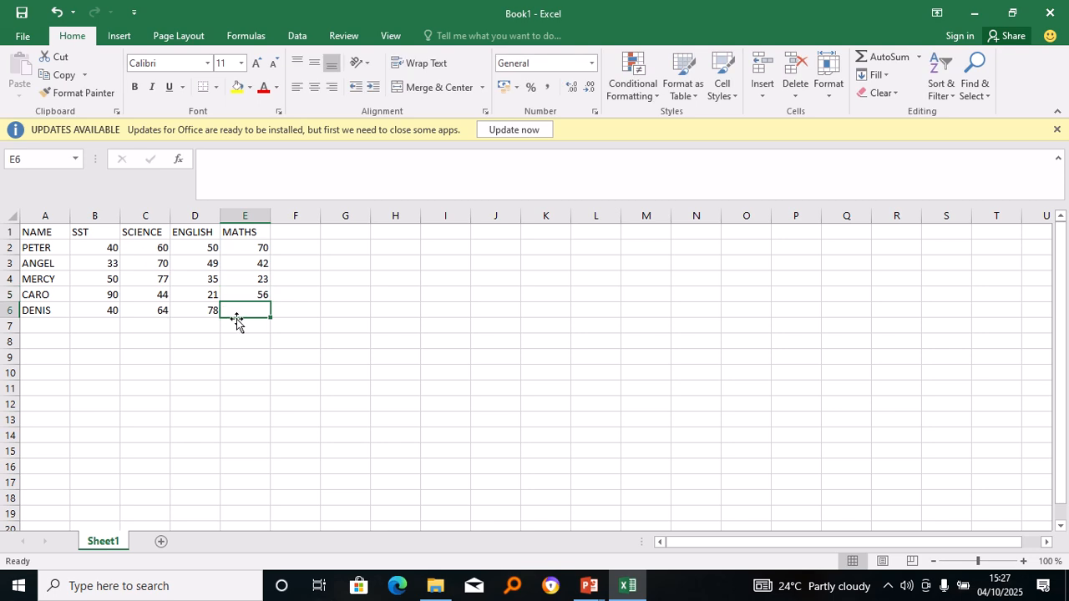
pyautogui.click(236, 322)
pyautogui.write('80')
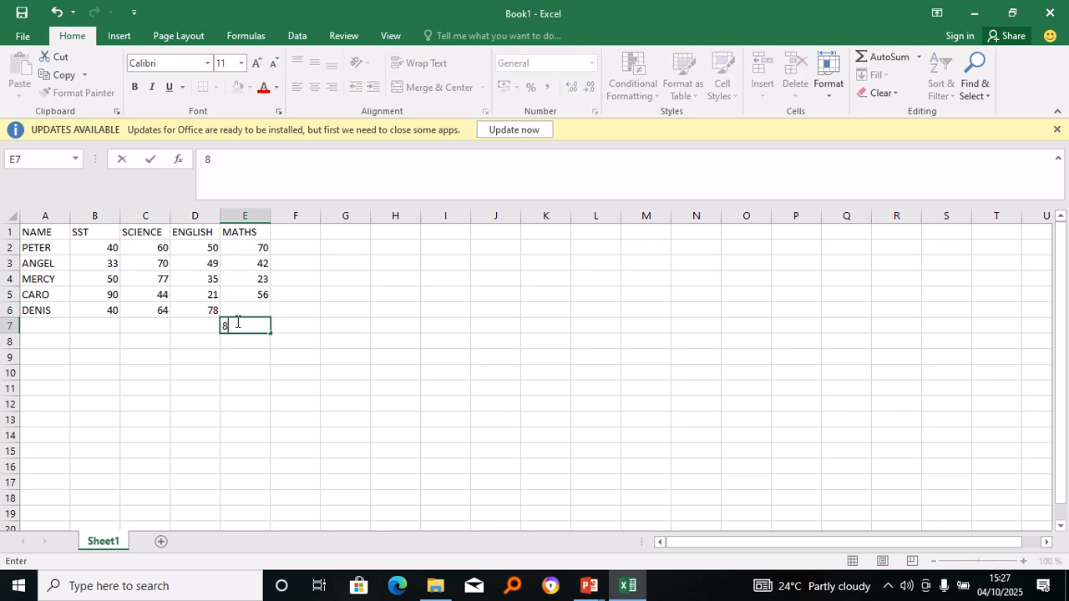
pyautogui.click(239, 309)
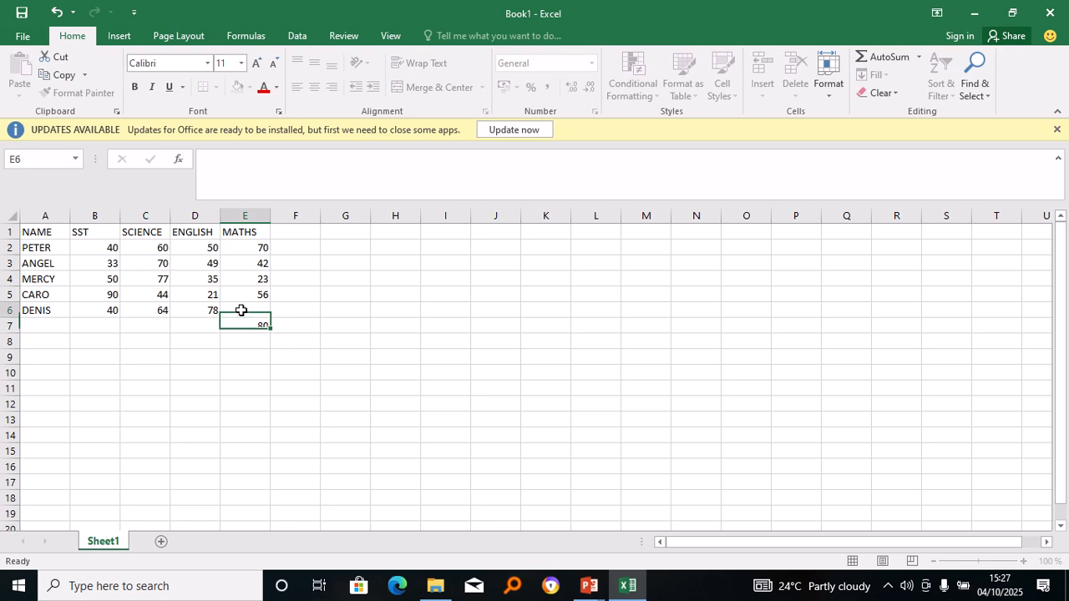
pyautogui.doubleClick(242, 311)
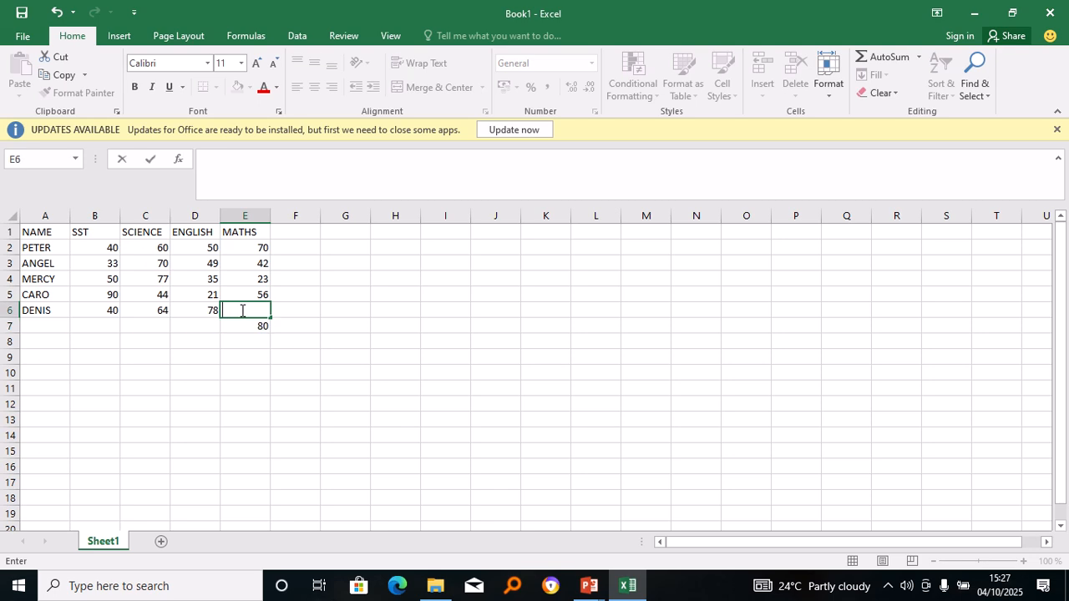
pyautogui.write('80')
pyautogui.click(262, 332)
# Clear the stray 80 below the table and head column F with TOTAL.
pyautogui.press('BackSpace')
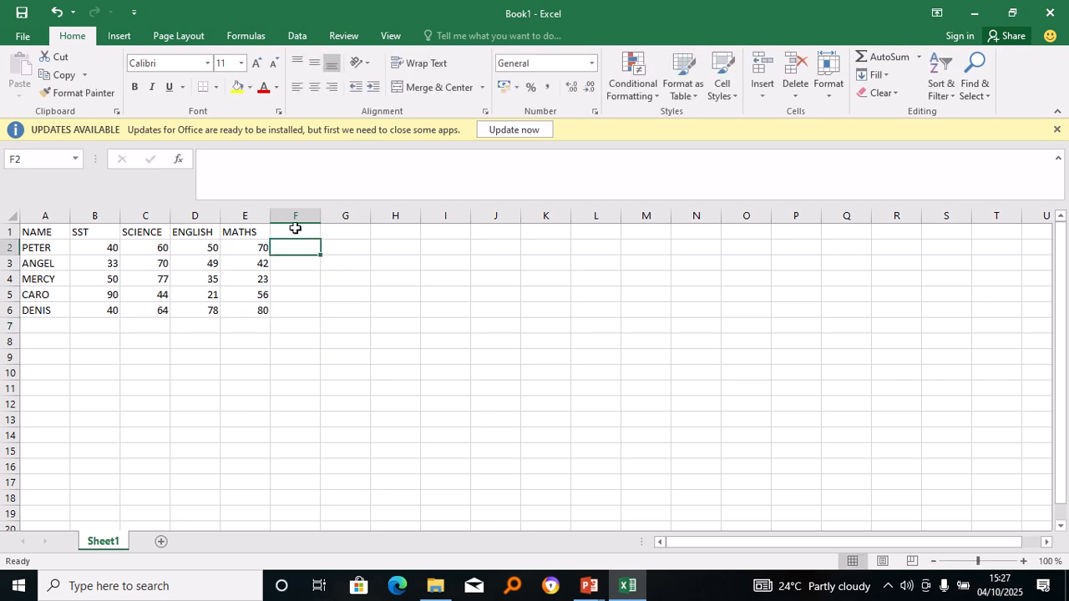
pyautogui.click(295, 230)
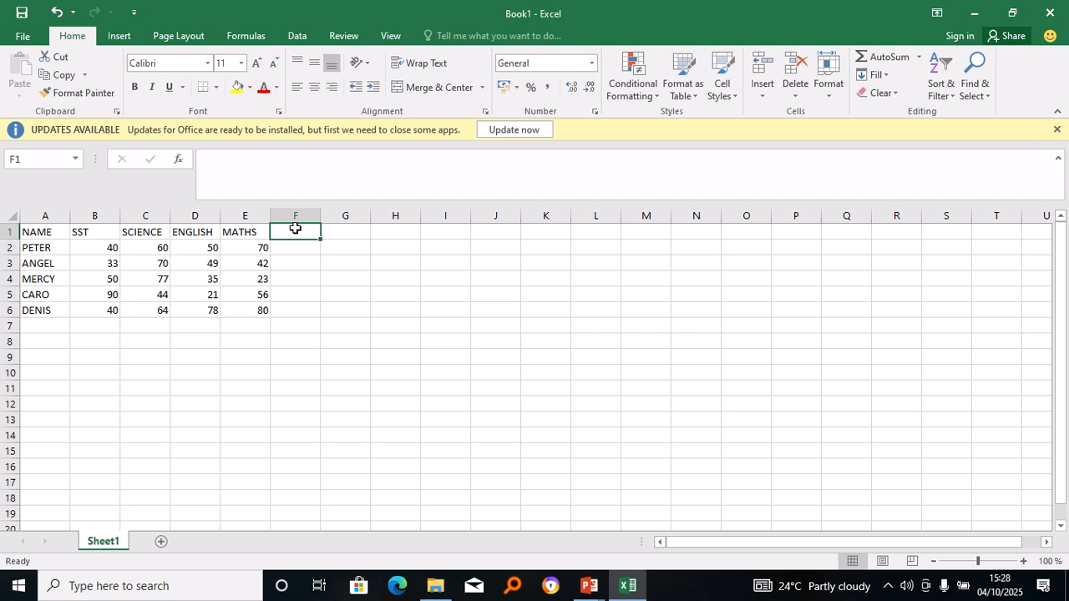
pyautogui.write('TOTAL')
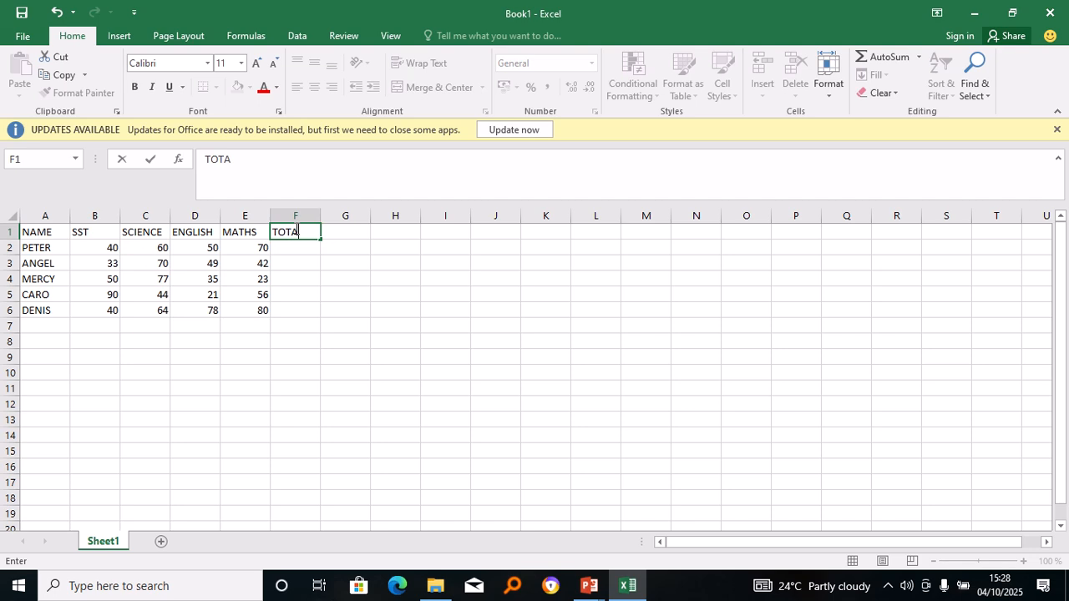
pyautogui.click(284, 250)
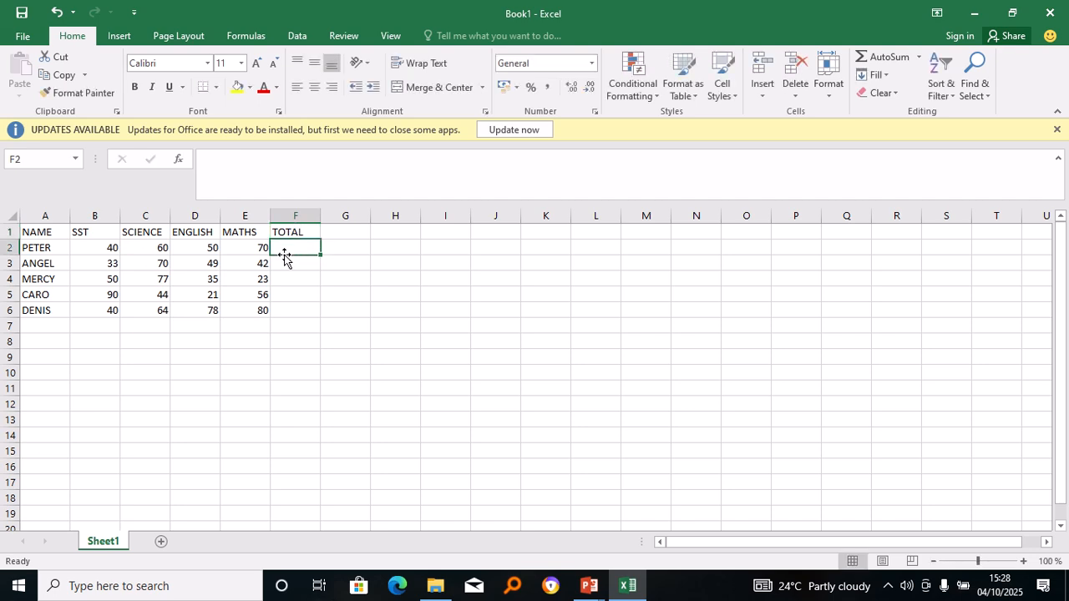
# Enter =SUM(B2:E2) in F2 to total the first student's scores as 220.
pyautogui.write('=')
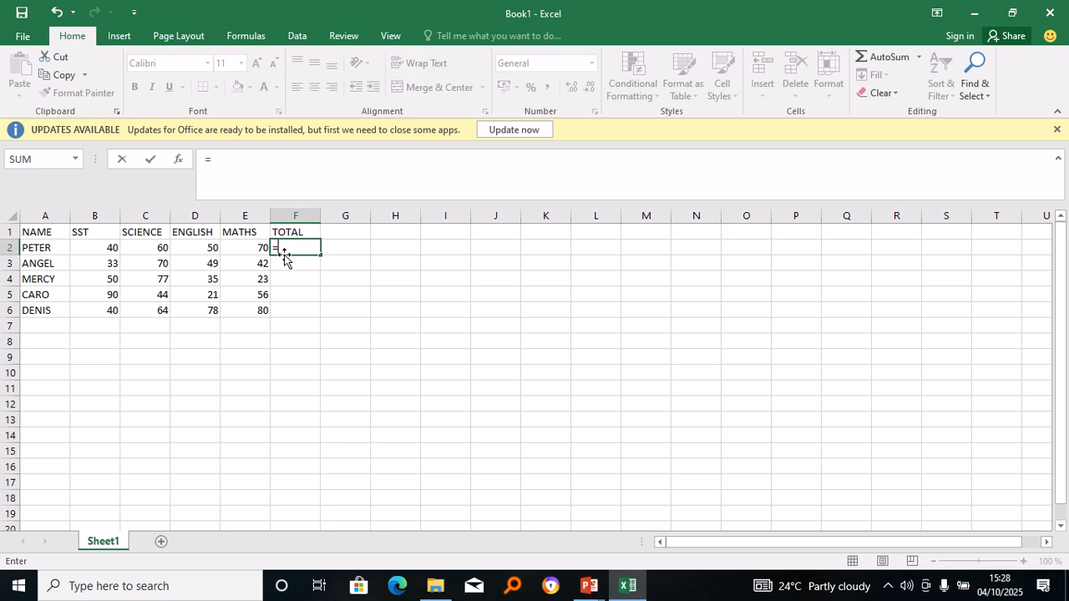
pyautogui.write('SUM')
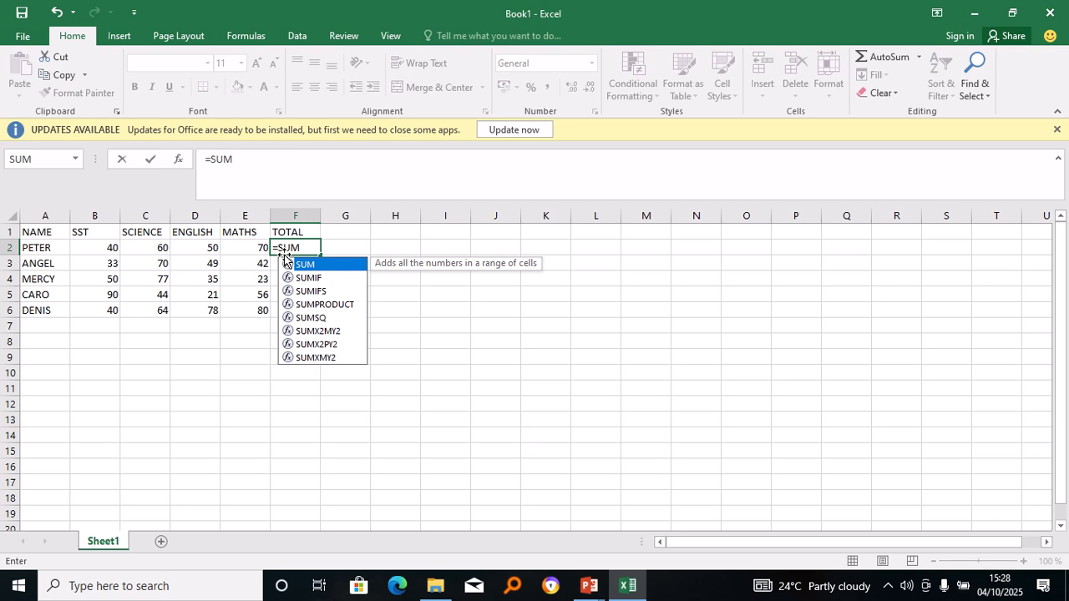
pyautogui.write('(')
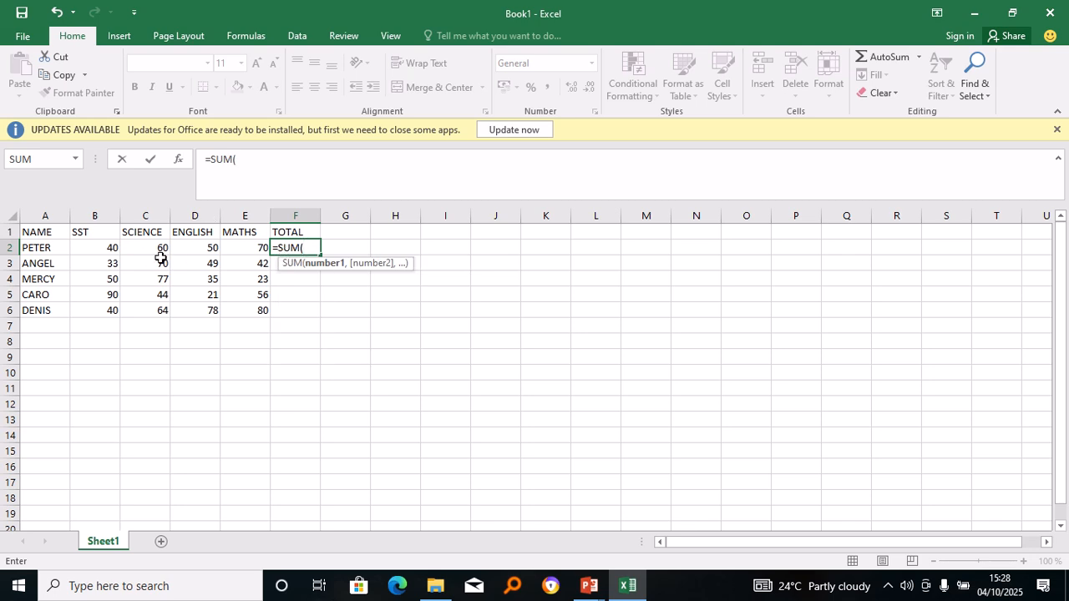
pyautogui.click(109, 247)
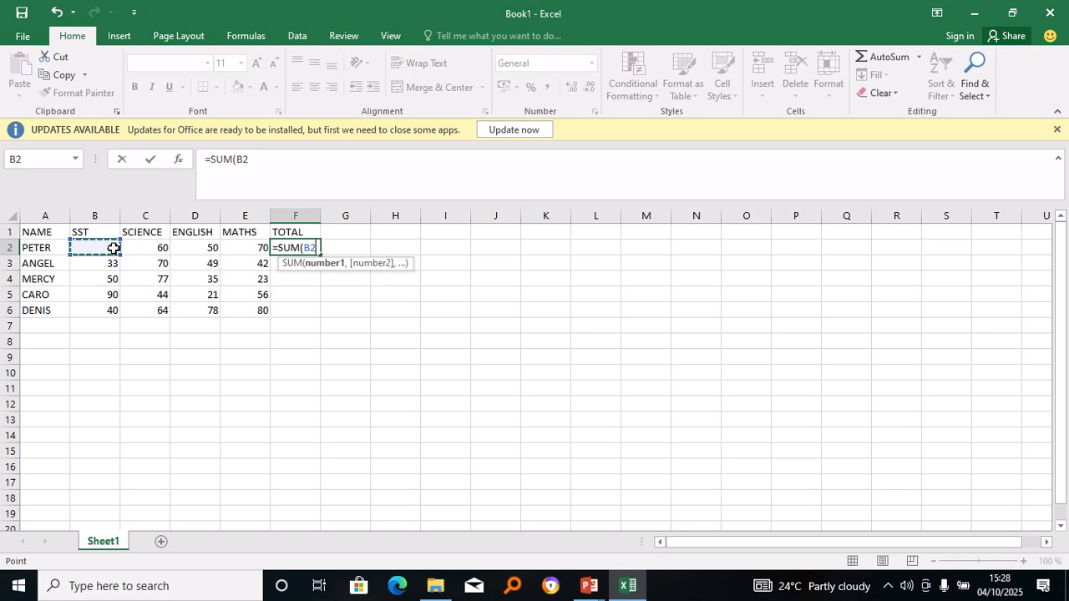
pyautogui.moveTo(107, 247); pyautogui.dragTo(240, 253)
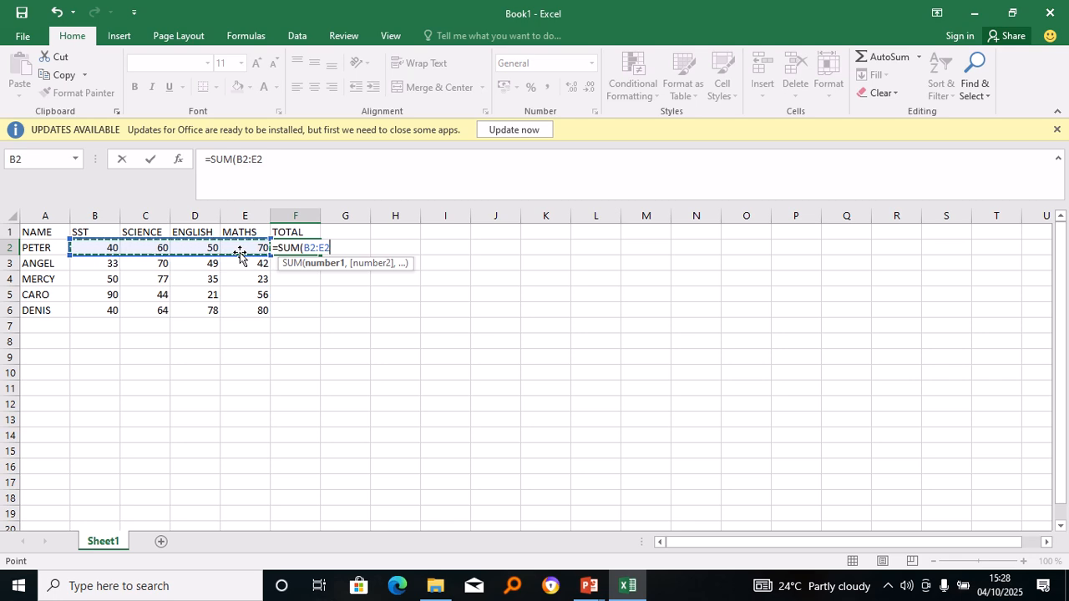
pyautogui.write(')')
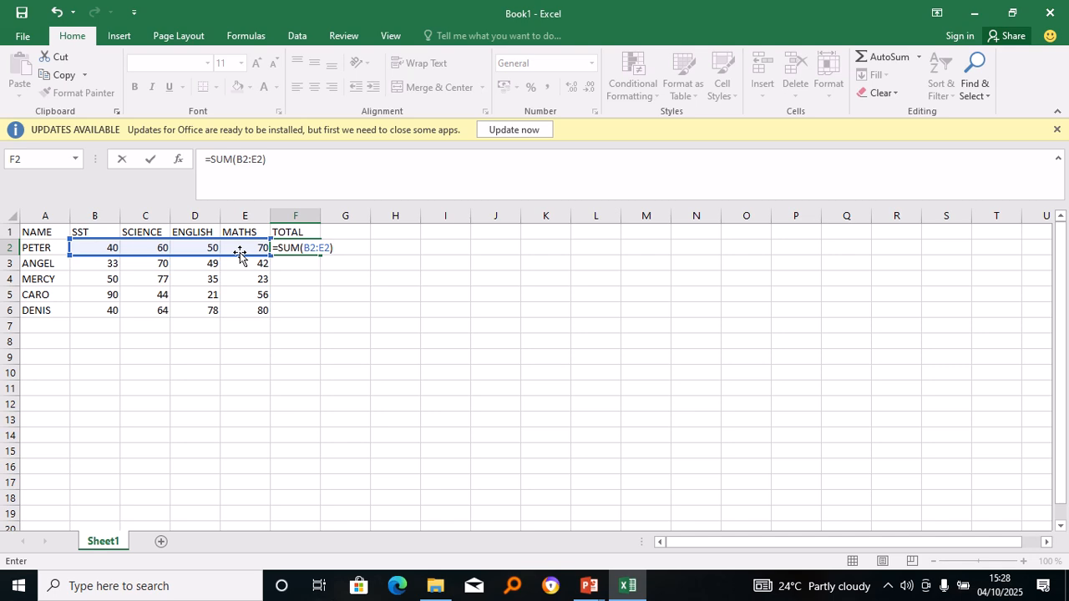
pyautogui.press('Return')
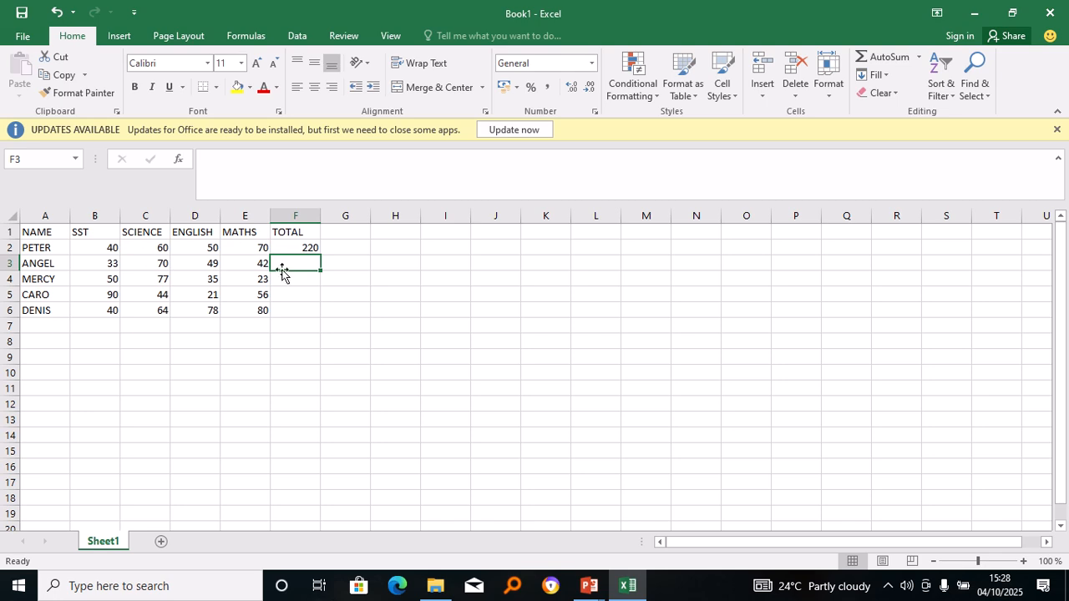
# Fill the SUM formula from F2 down to F6, giving totals 194, 185, 211 and 262.
pyautogui.doubleClick(303, 248)
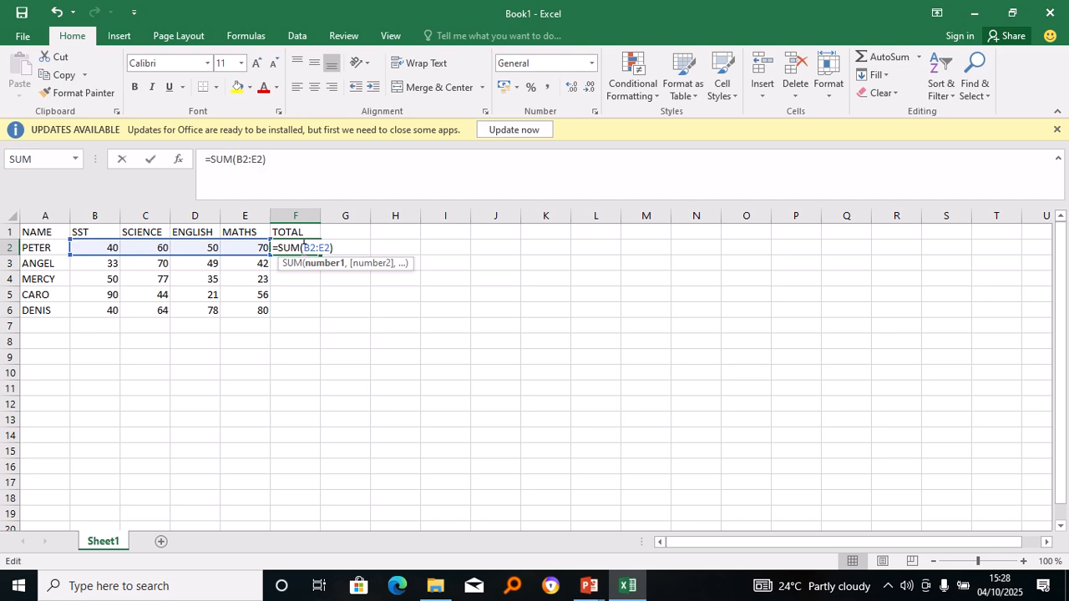
pyautogui.press('Return')
pyautogui.click(311, 245)
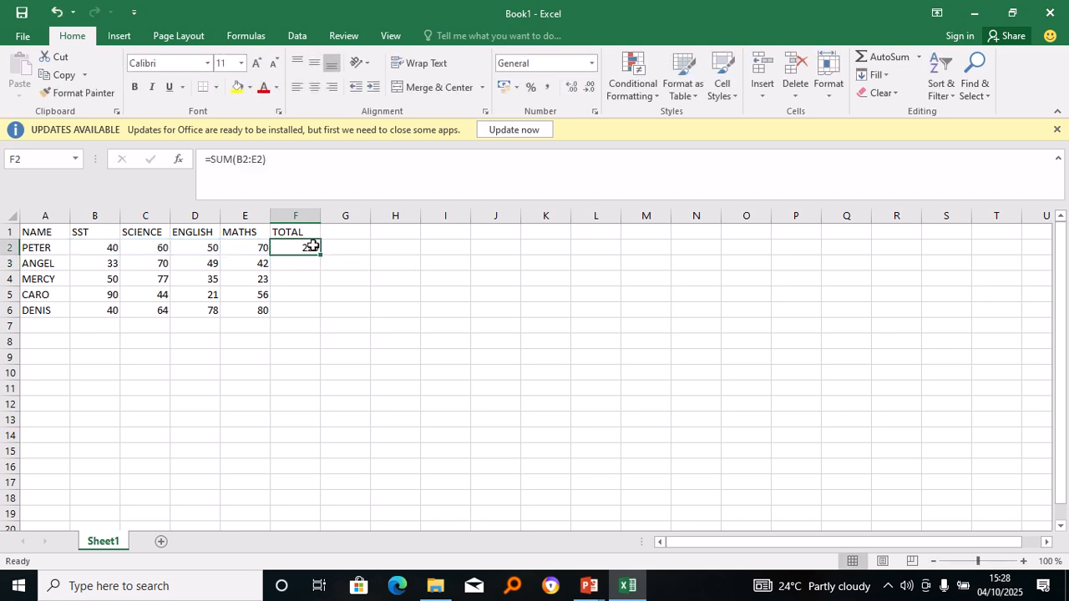
pyautogui.moveTo(320, 256); pyautogui.dragTo(321, 284)
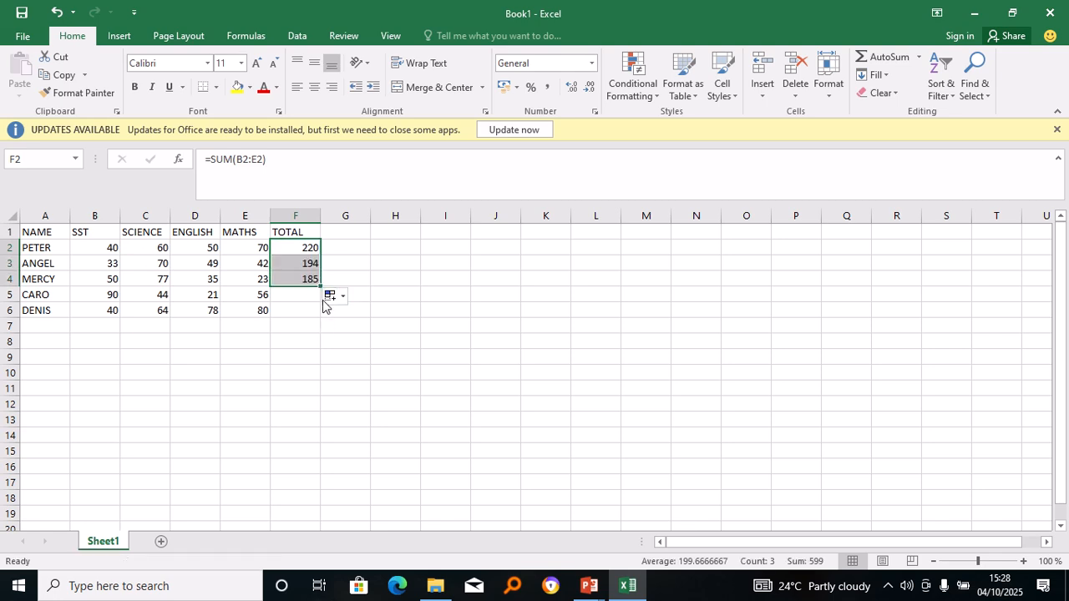
pyautogui.moveTo(322, 288); pyautogui.dragTo(321, 319)
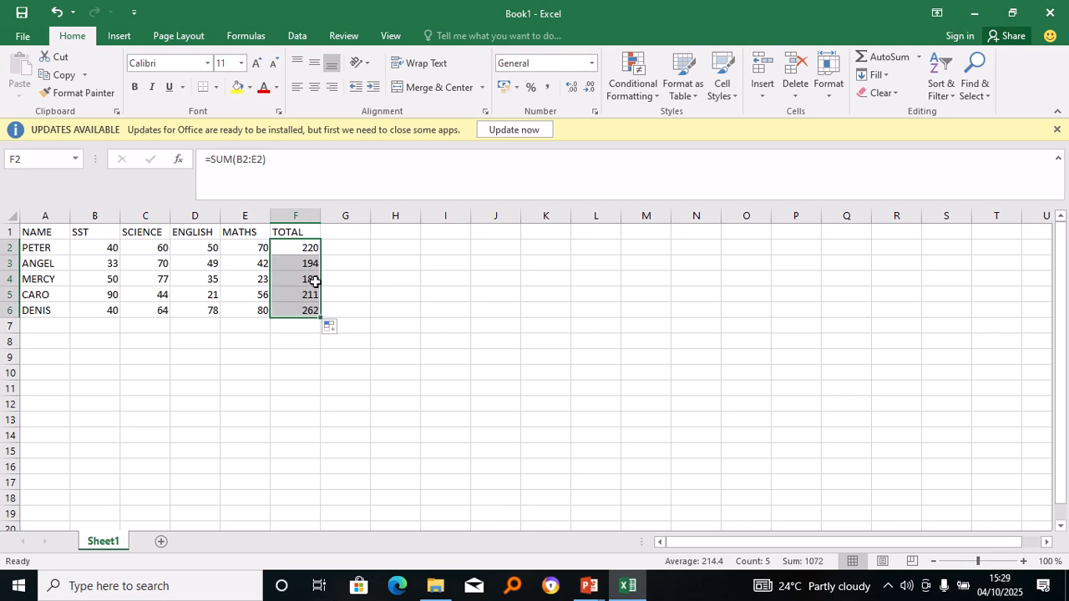
pyautogui.click(340, 244)
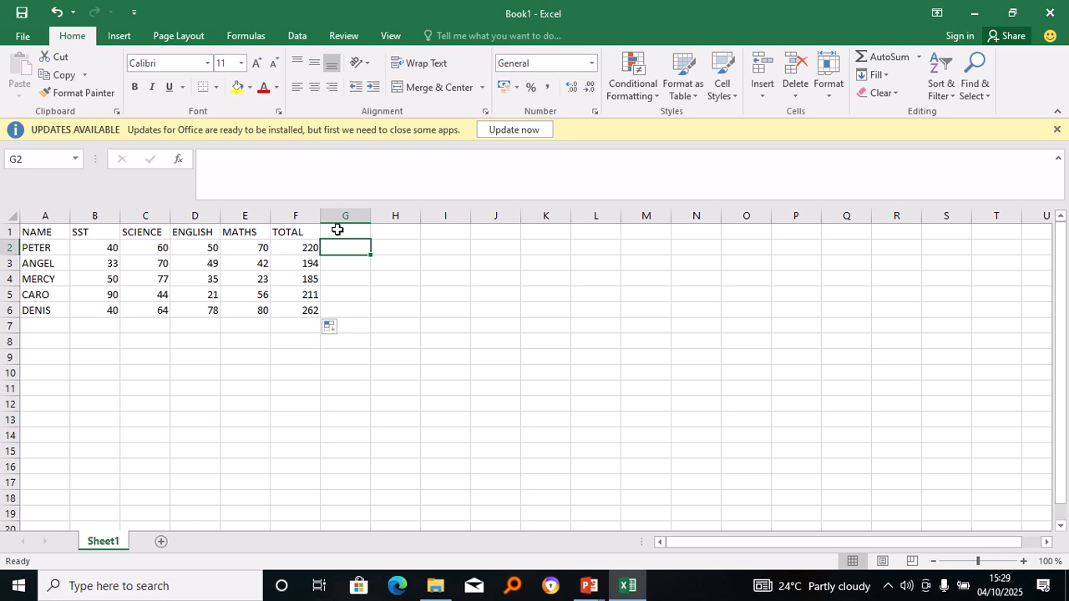
# Head column G with AVERAGE and start an =AVERAGE( formula in G2 referencing B2.
pyautogui.click(338, 229)
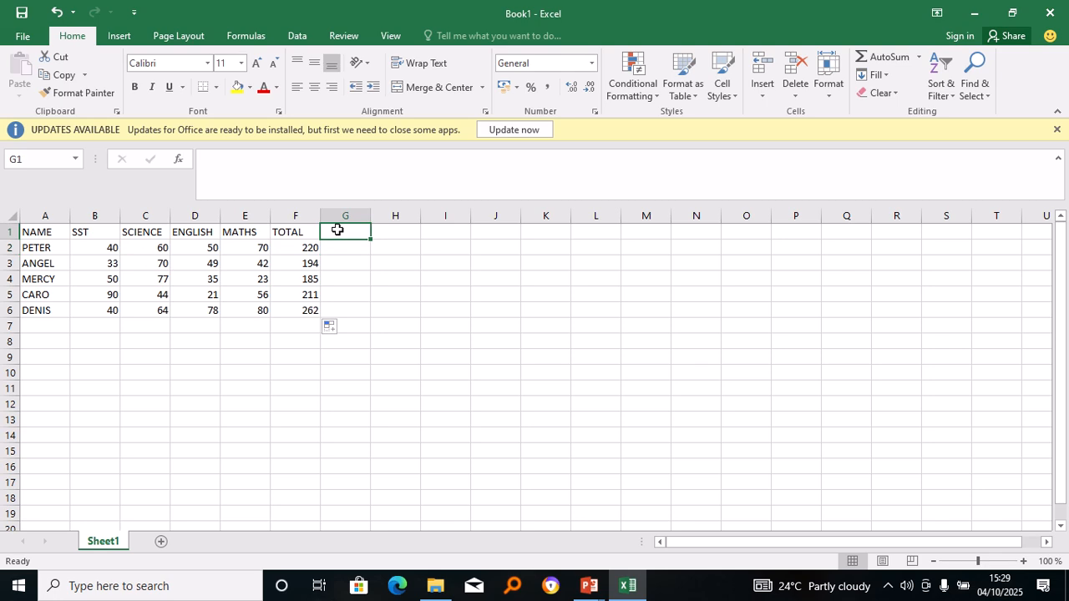
pyautogui.write('AVERAGE')
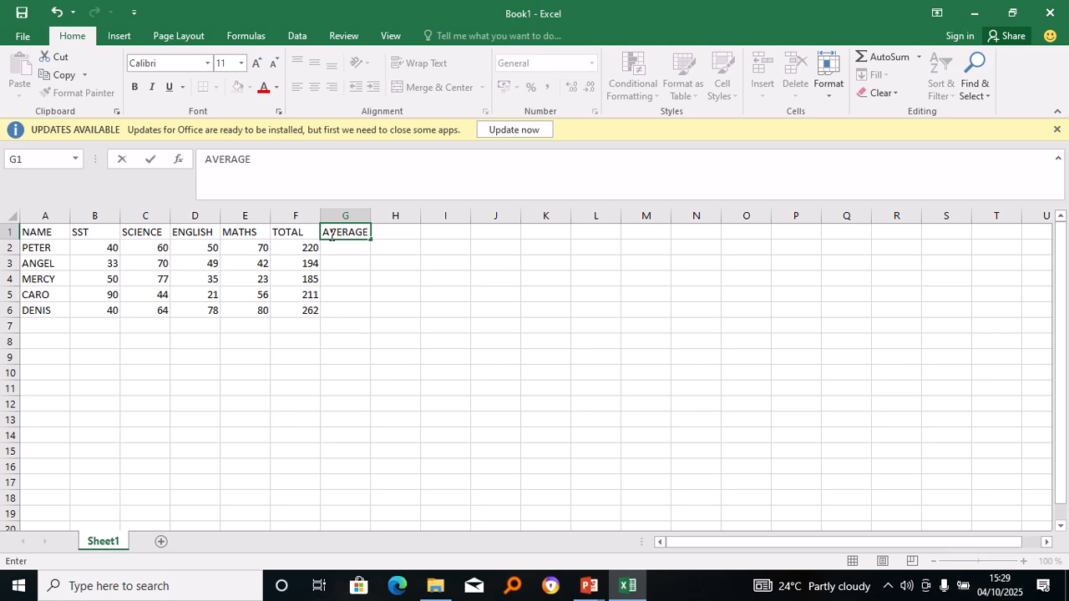
pyautogui.click(331, 254)
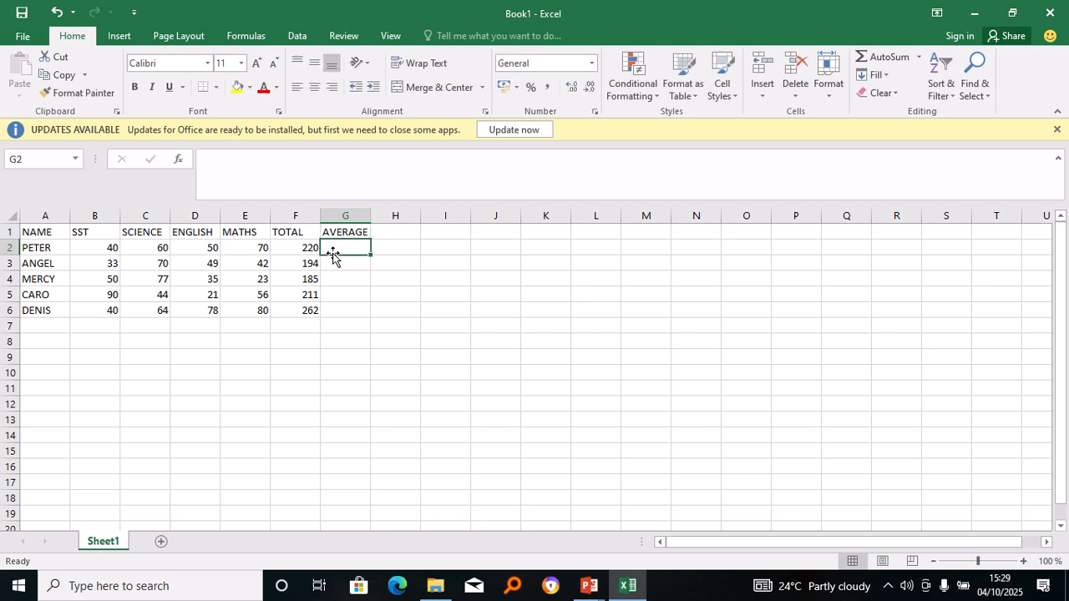
pyautogui.write('=')
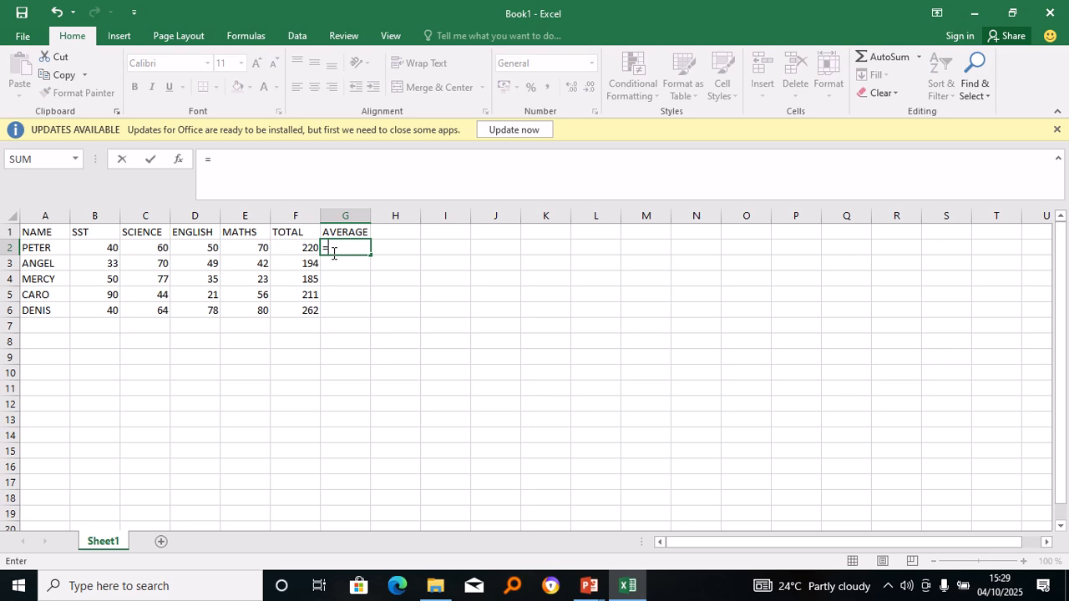
pyautogui.write('AVERAGE')
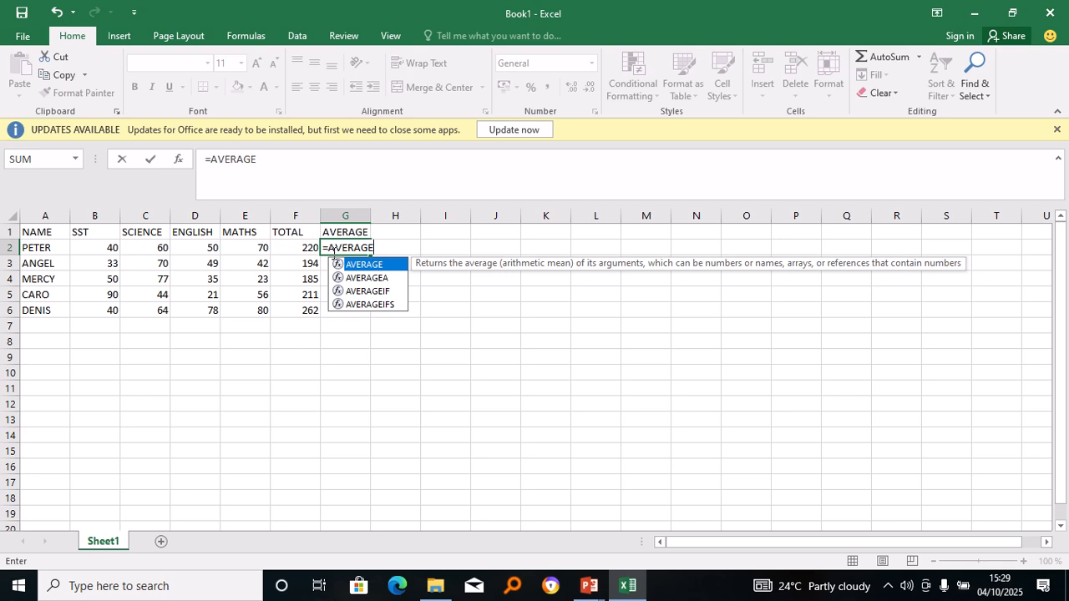
pyautogui.write('(')
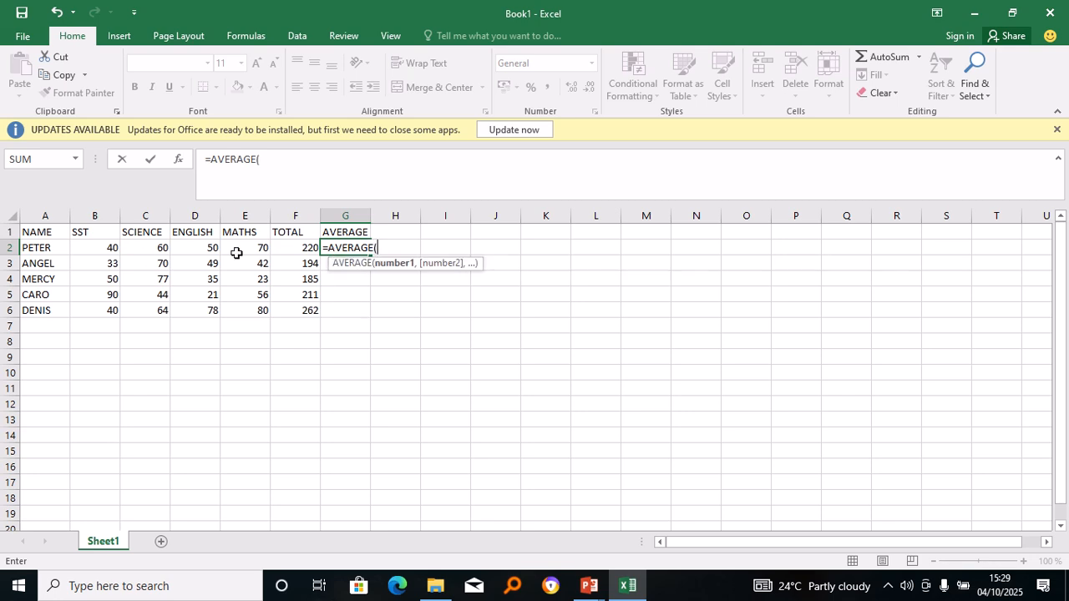
pyautogui.click(103, 250)
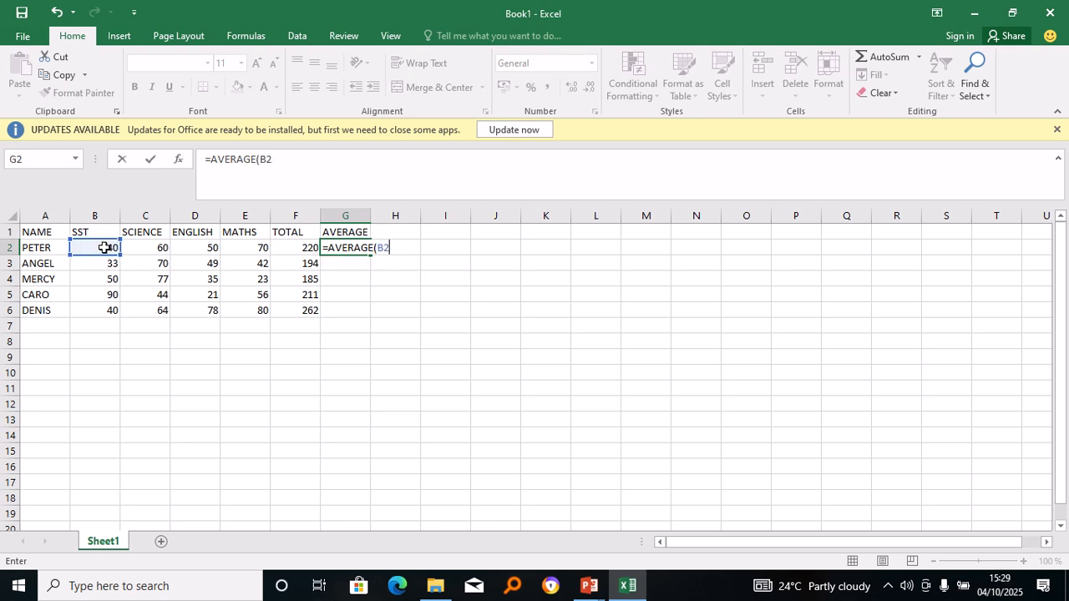
# Restore the SST score 40 in B2 after accidental edits to the cell.
pyautogui.doubleClick(106, 249)
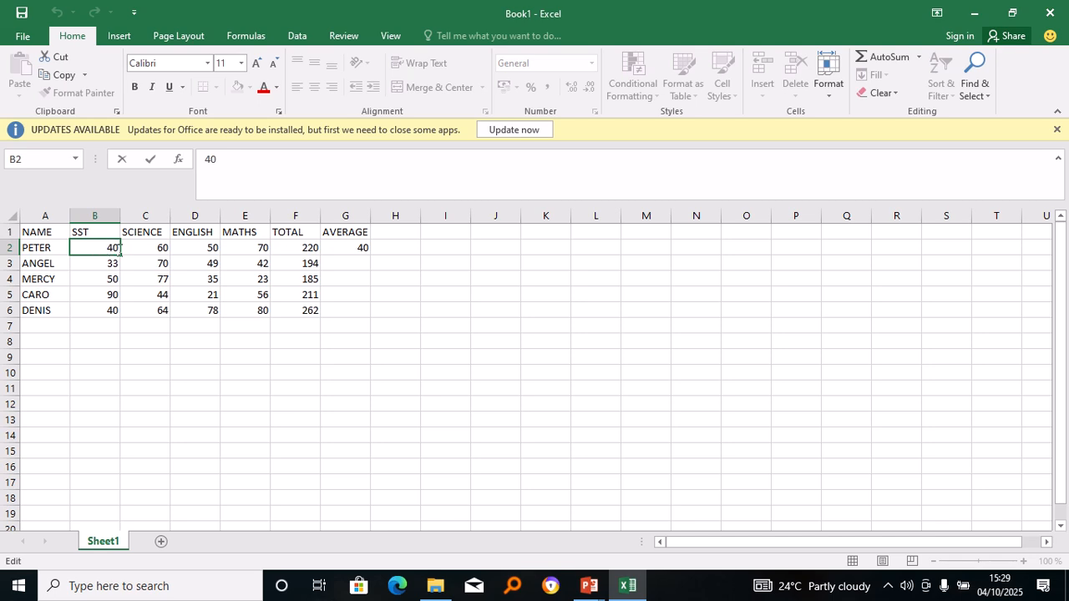
pyautogui.doubleClick(120, 249)
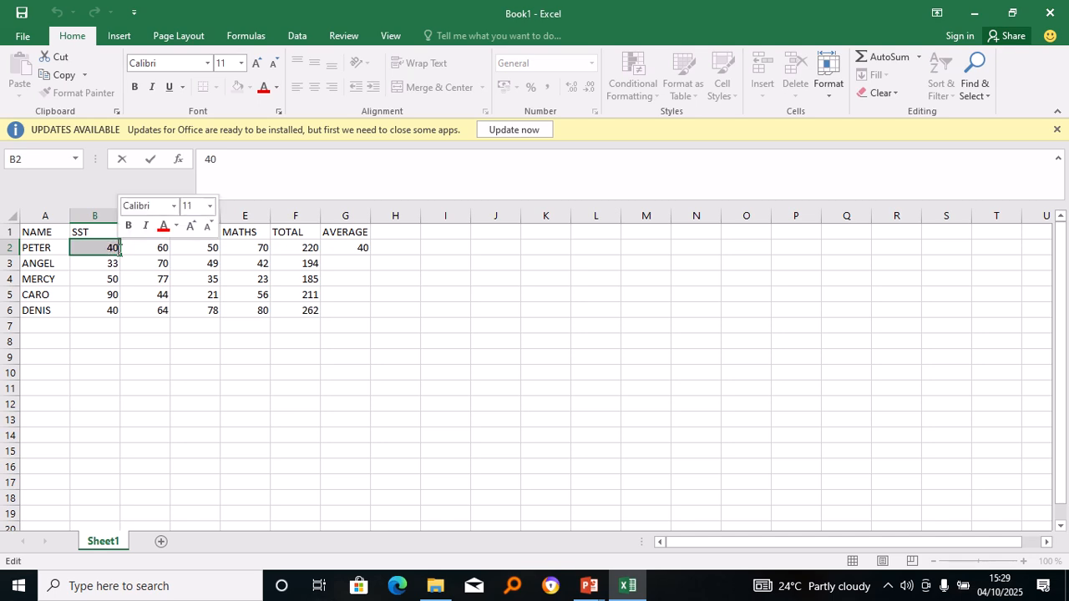
pyautogui.click(107, 246)
pyautogui.click(278, 414)
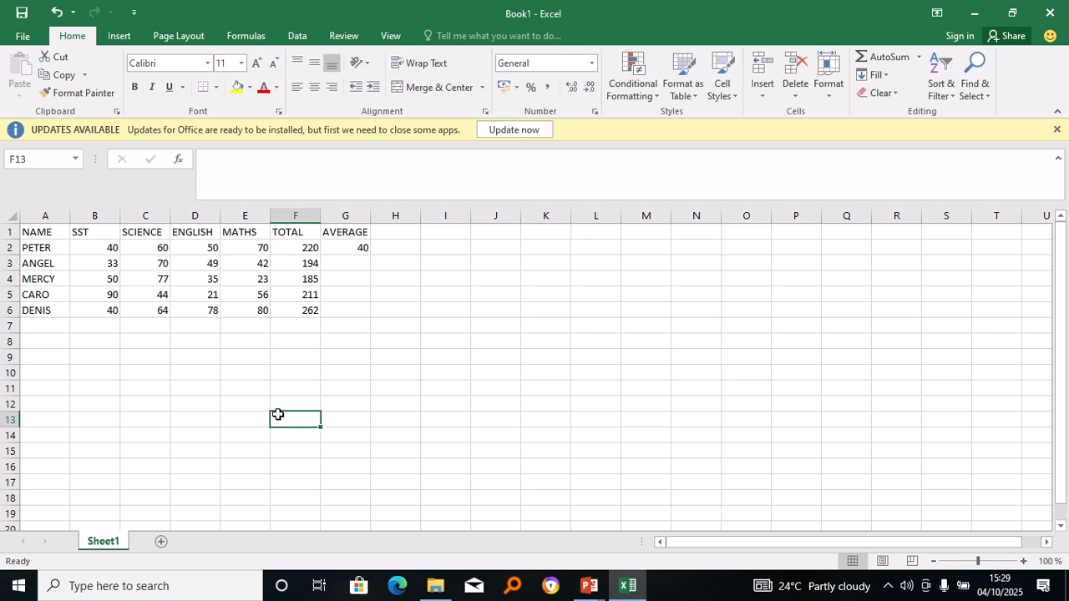
pyautogui.click(92, 248)
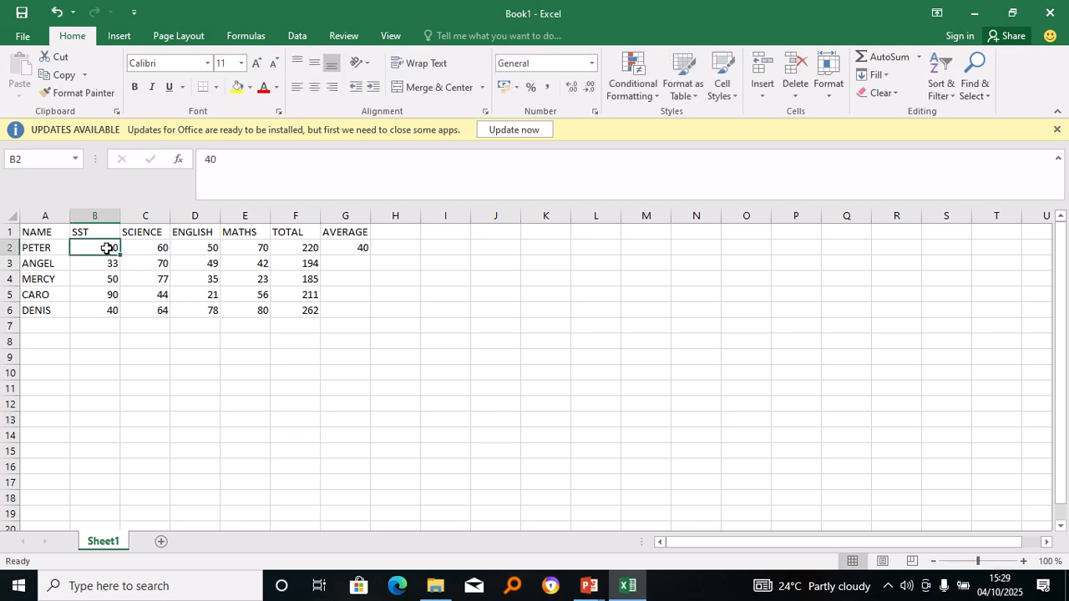
pyautogui.moveTo(107, 246); pyautogui.dragTo(259, 250)
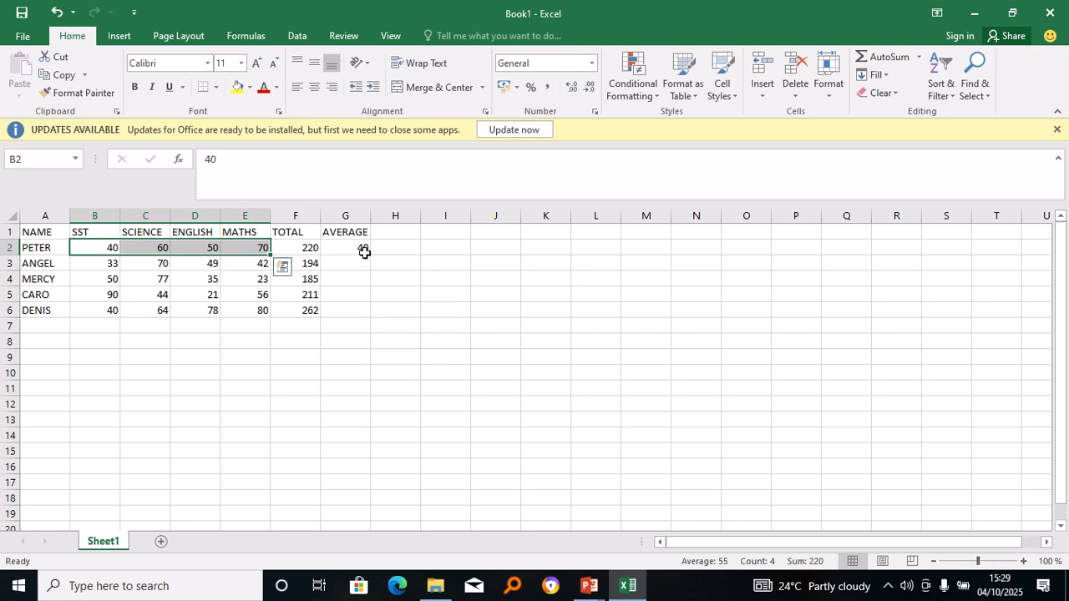
pyautogui.press('BackSpace')
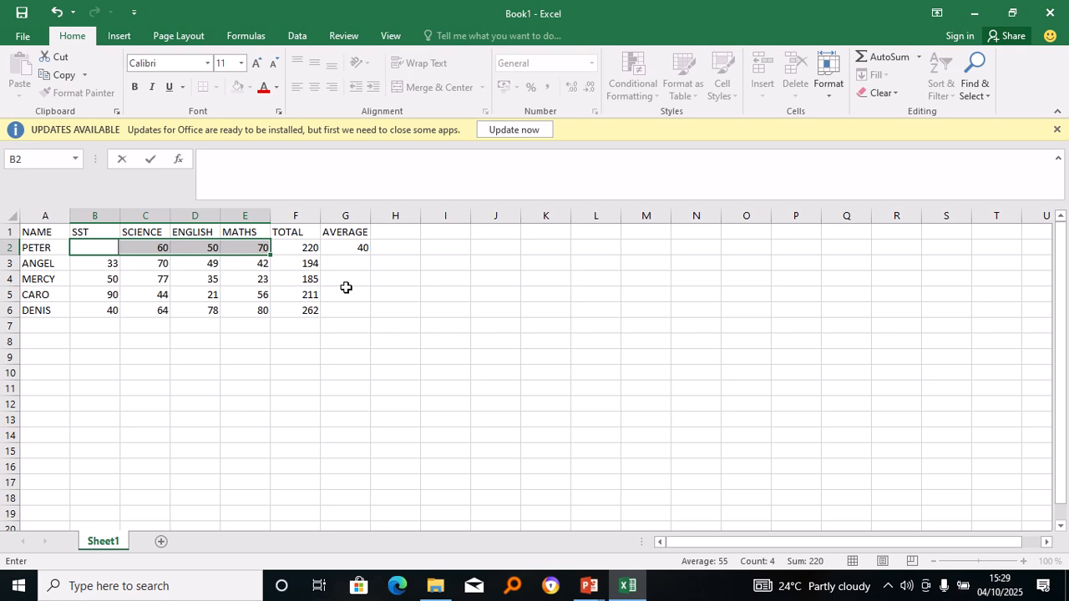
pyautogui.write('40')
pyautogui.click(345, 250)
# Rewrite G2 as =AVERAGE(B2:E2) so the first student's average shows 55.
pyautogui.press('BackSpace')
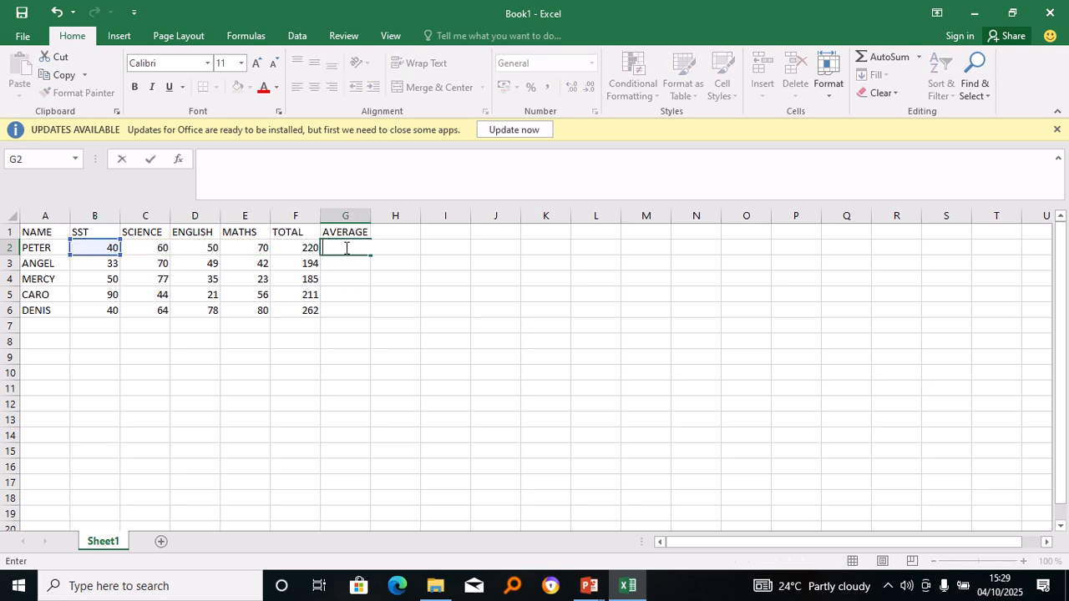
pyautogui.hotkey('ctrl', 'Return')
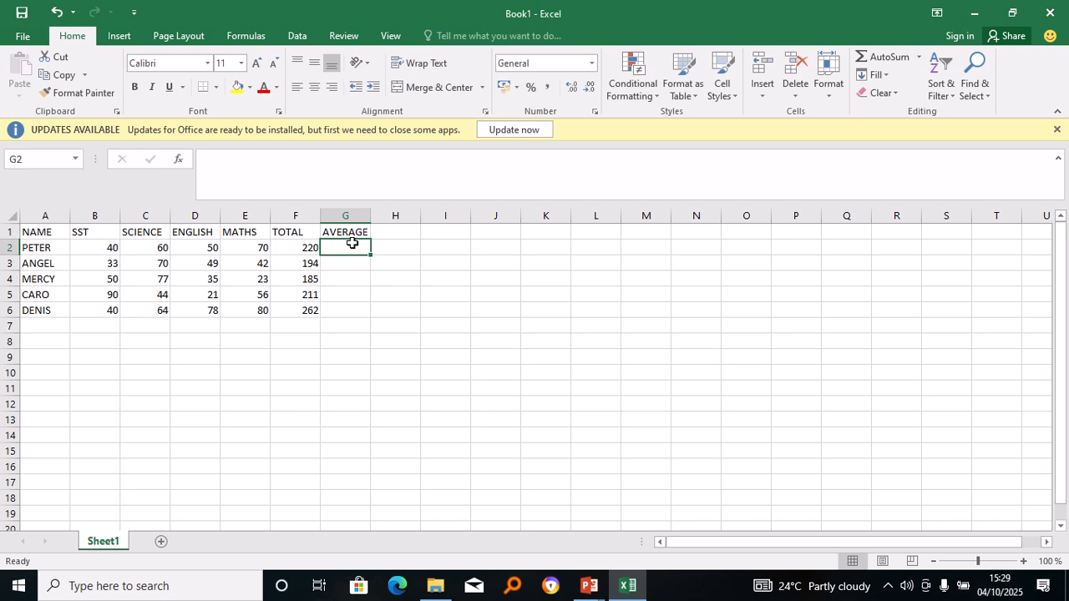
pyautogui.write('=AVERAGE')
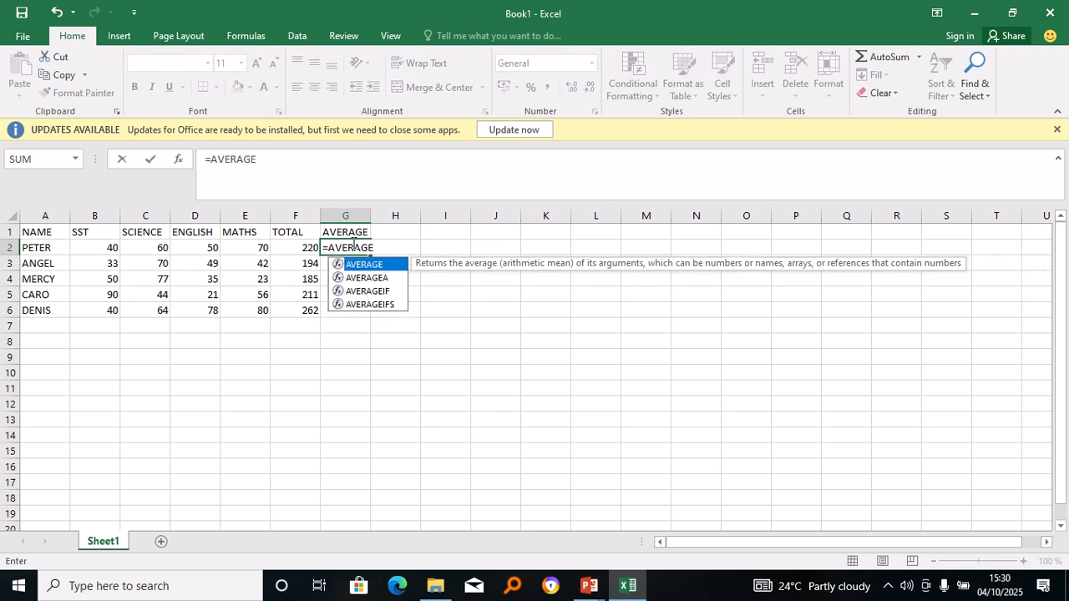
pyautogui.write('(')
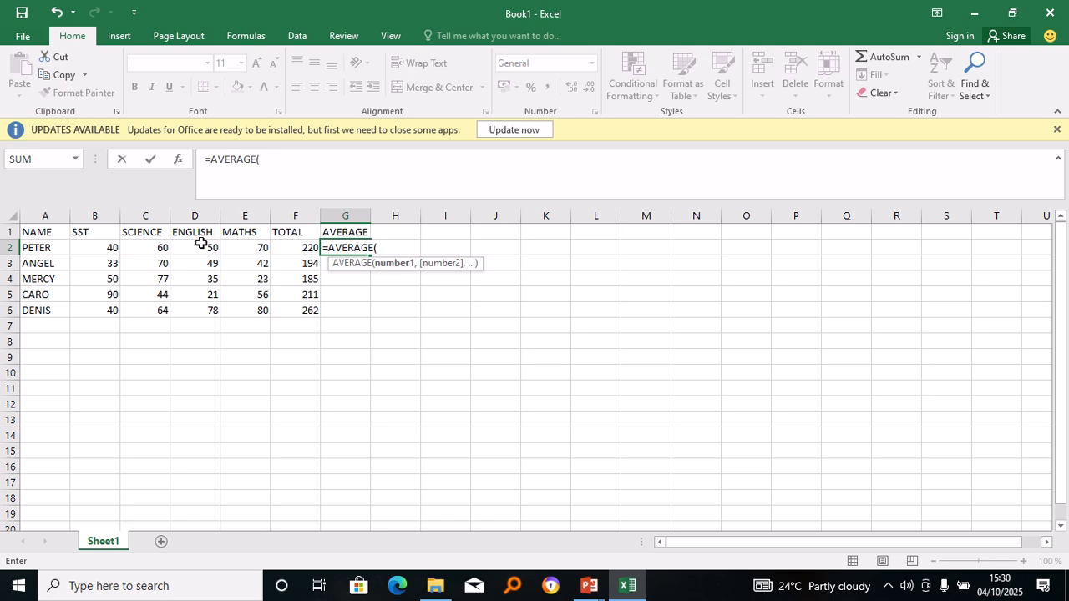
pyautogui.click(109, 242)
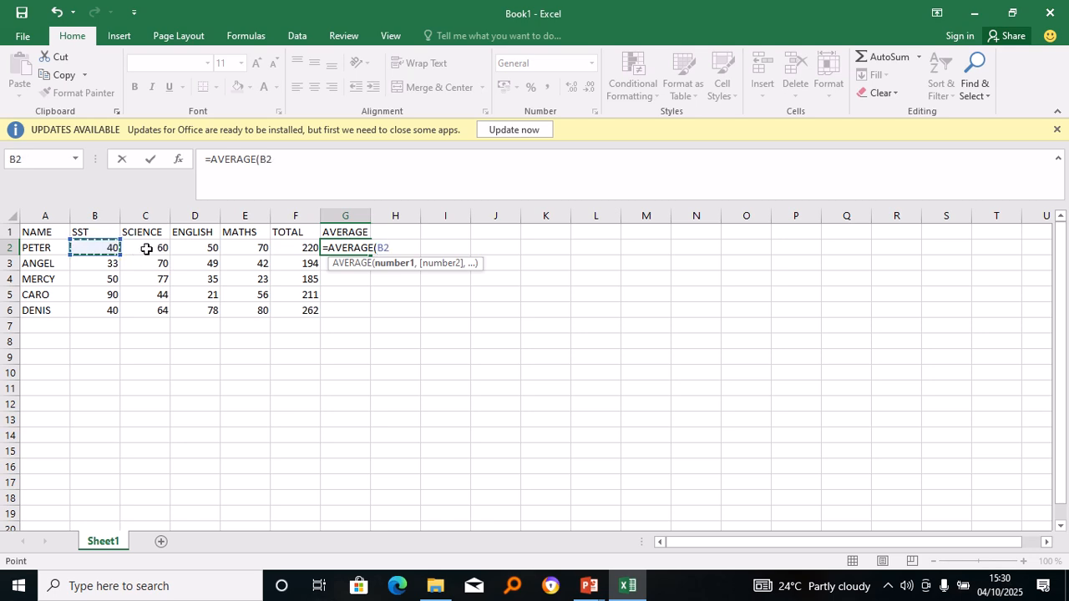
pyautogui.moveTo(108, 253); pyautogui.dragTo(353, 246)
pyautogui.click(351, 248)
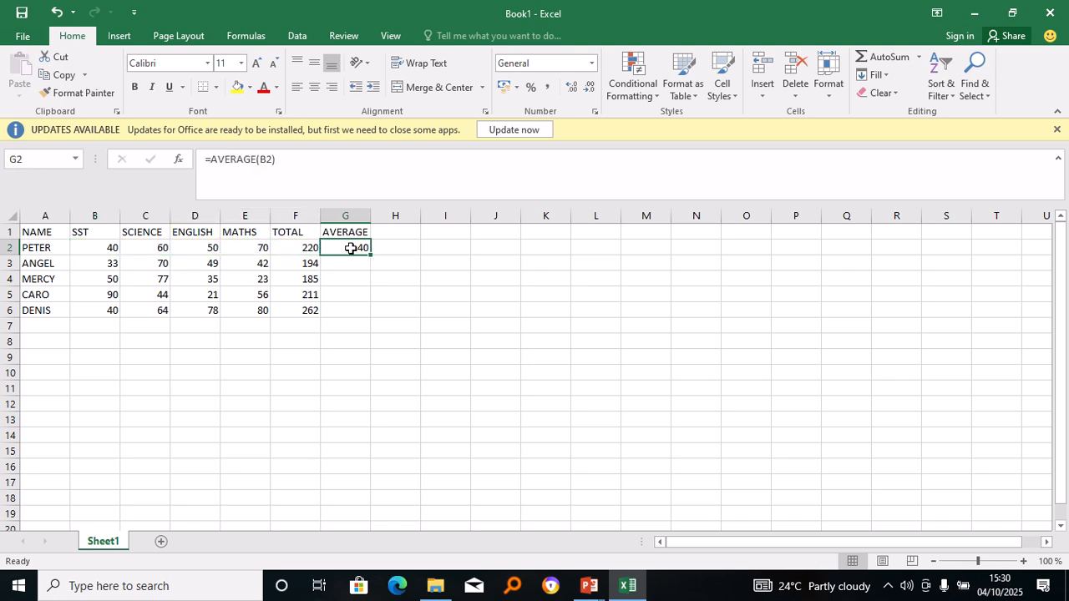
pyautogui.press('BackSpace')
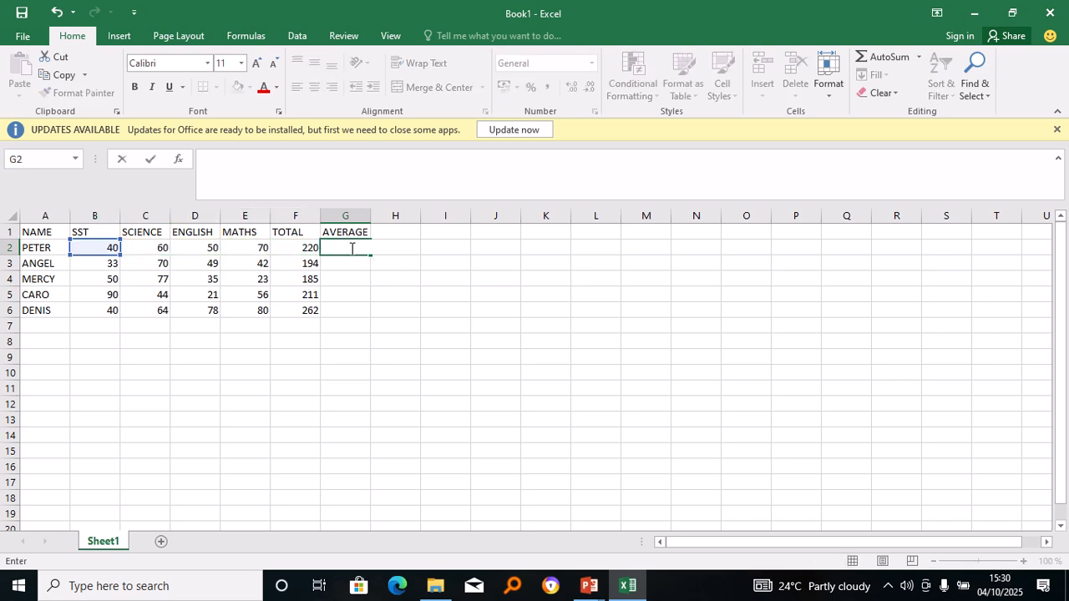
pyautogui.write('=AVERAGE')
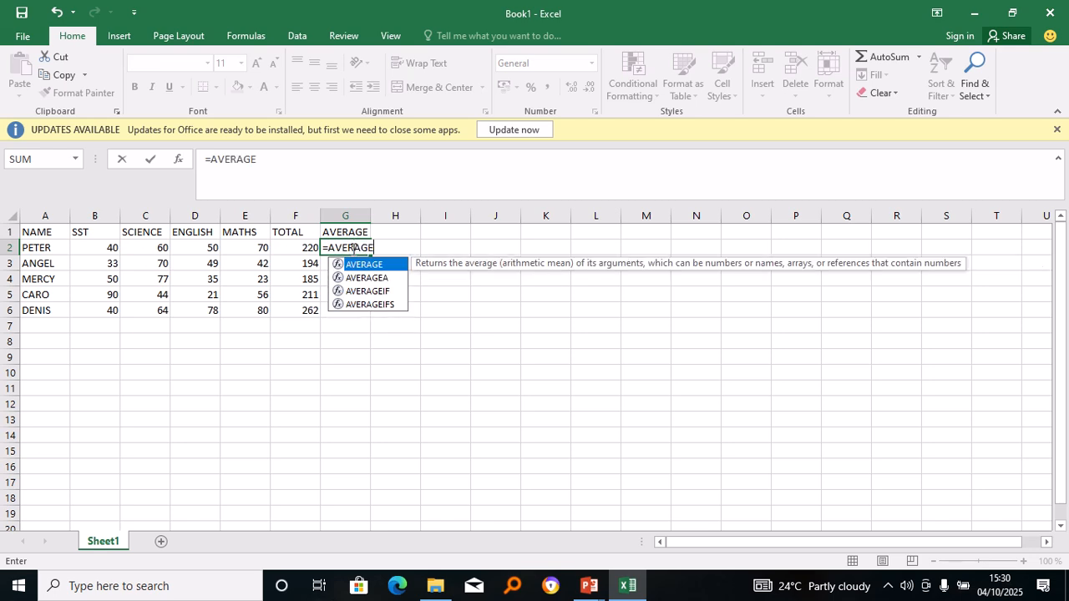
pyautogui.write('(')
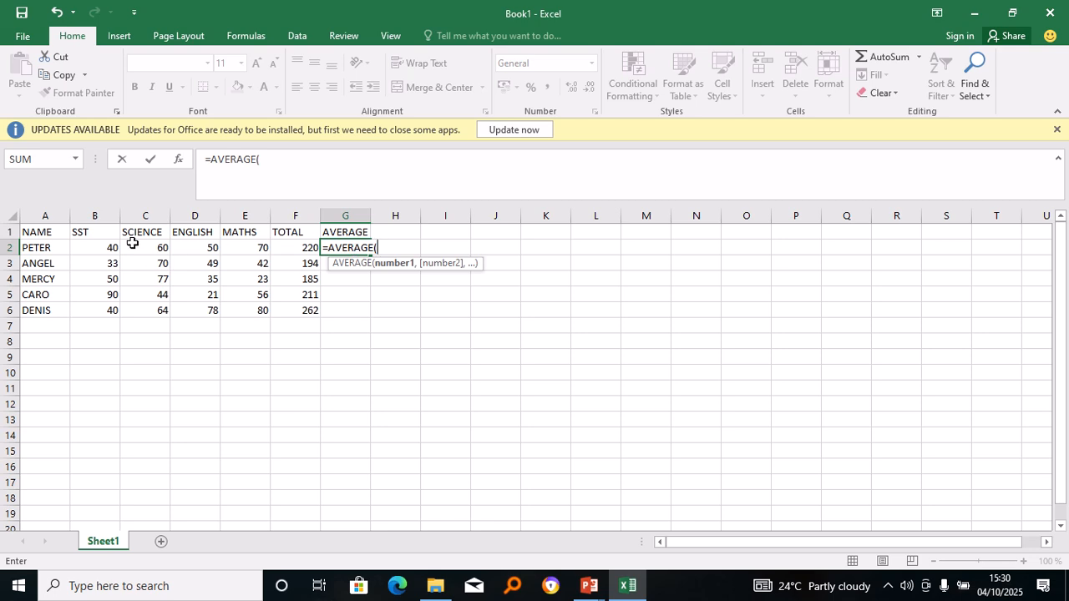
pyautogui.moveTo(109, 251); pyautogui.dragTo(245, 253)
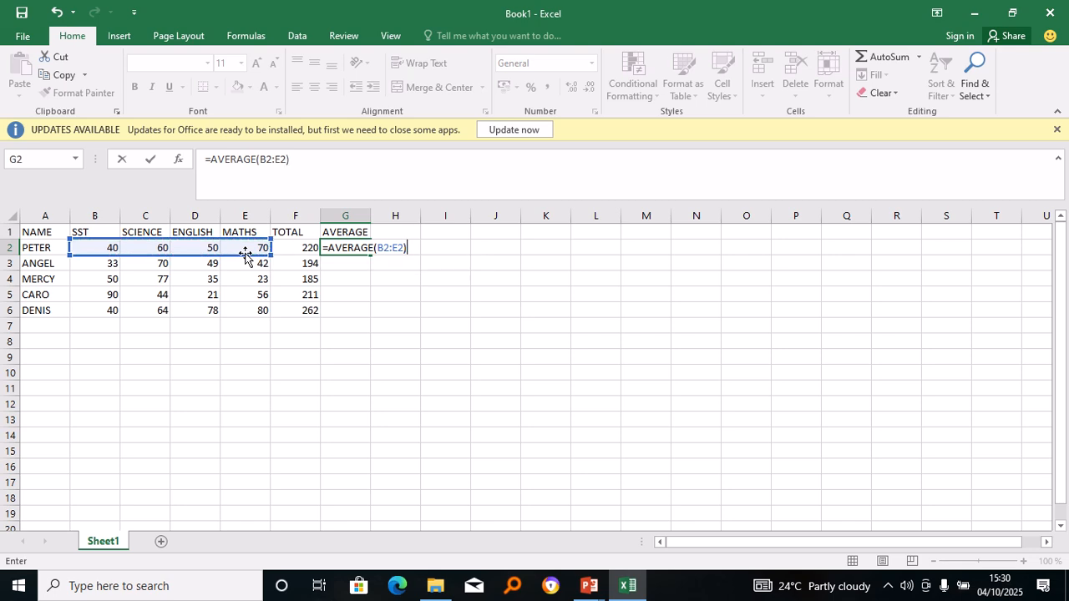
pyautogui.press('Return')
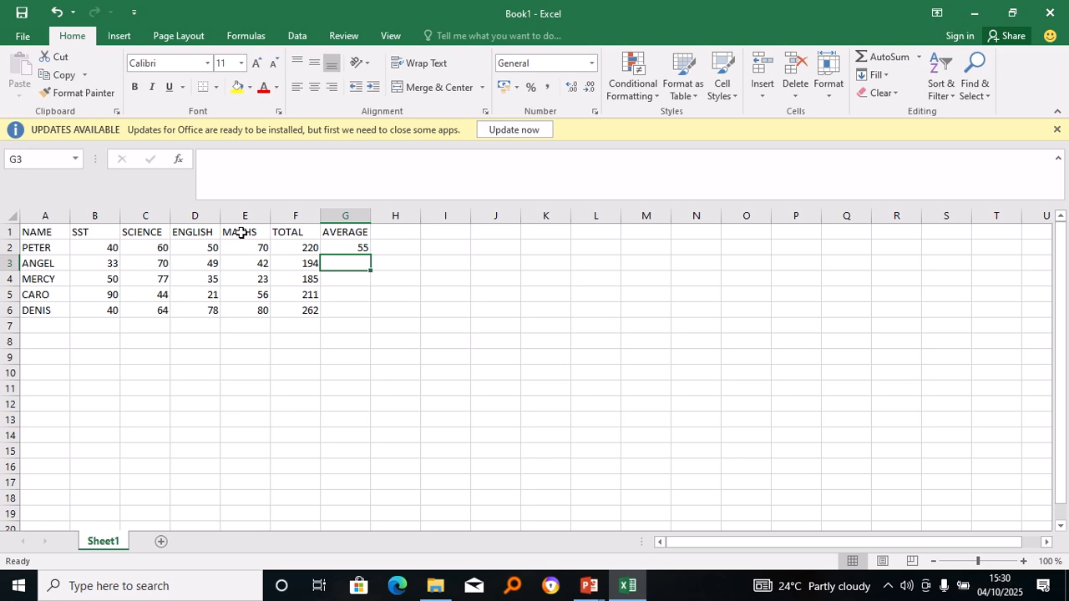
# Fill the AVERAGE formula from G2 down to G6, giving 48.5, 46.25, 52.75 and 65.5.
pyautogui.click(336, 249)
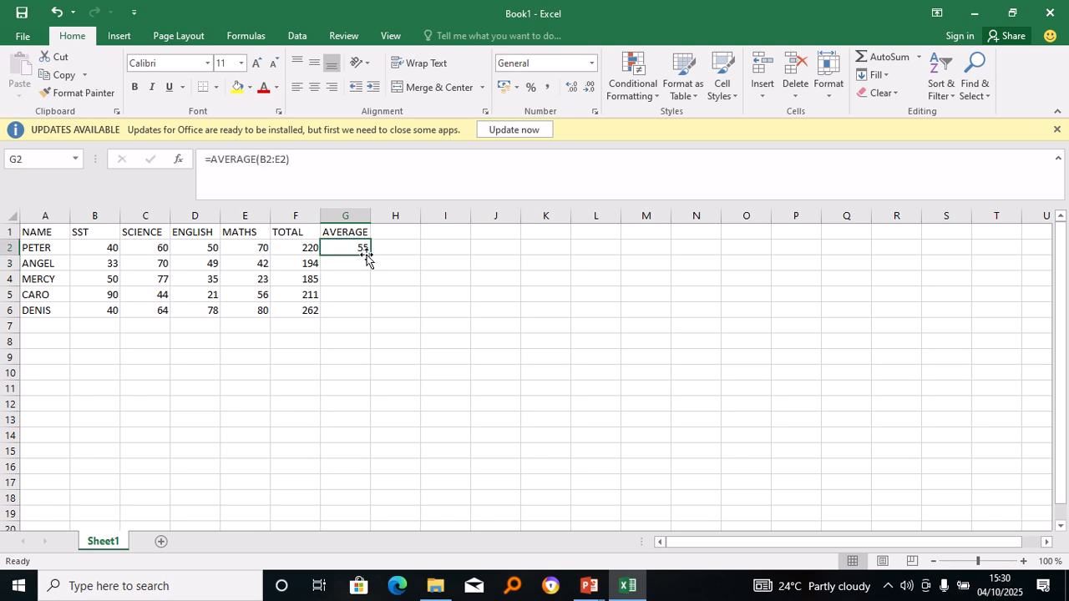
pyautogui.moveTo(370, 250)
pyautogui.mouseDown()
pyautogui.moveTo(372, 264)
pyautogui.moveTo(369, 246)
pyautogui.mouseUp()
pyautogui.moveTo(370, 252); pyautogui.dragTo(369, 252)
pyautogui.moveTo(369, 251); pyautogui.dragTo(375, 320)
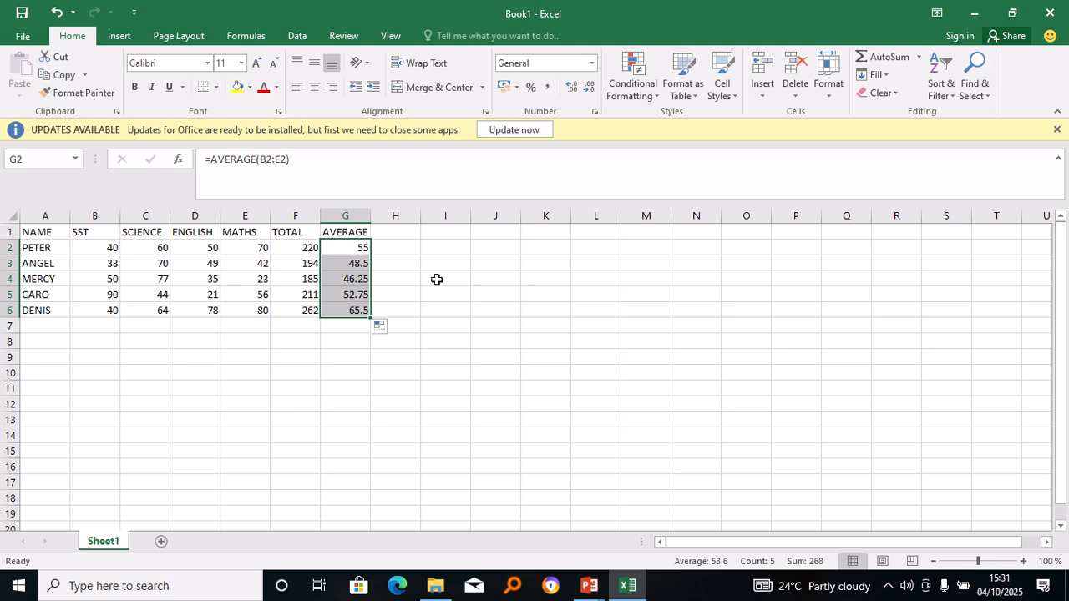
pyautogui.click(385, 231)
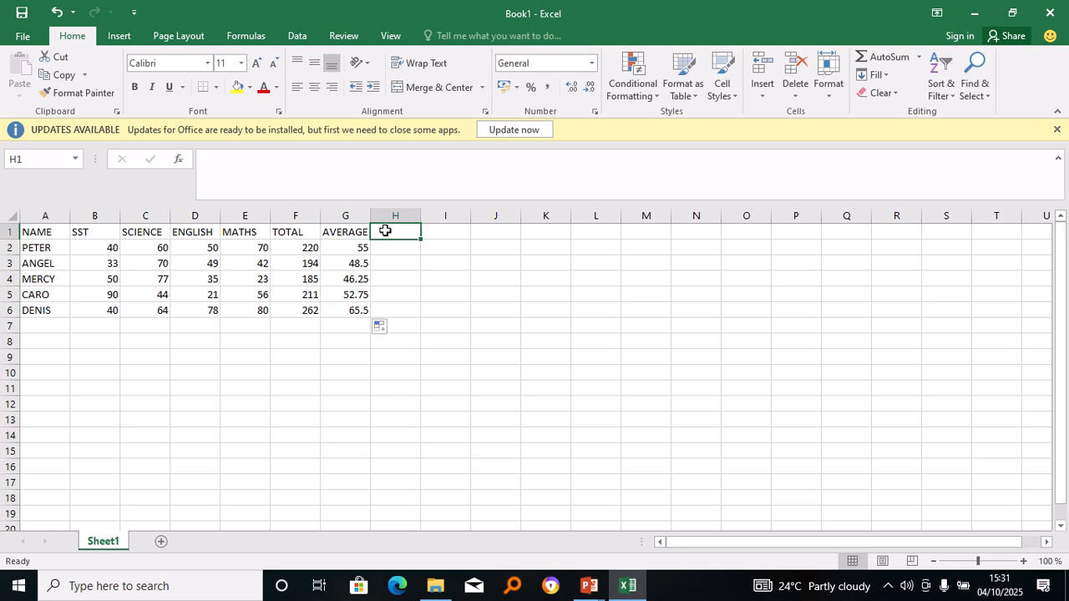
# Enter the header POSITION in H1.
pyautogui.write('P')
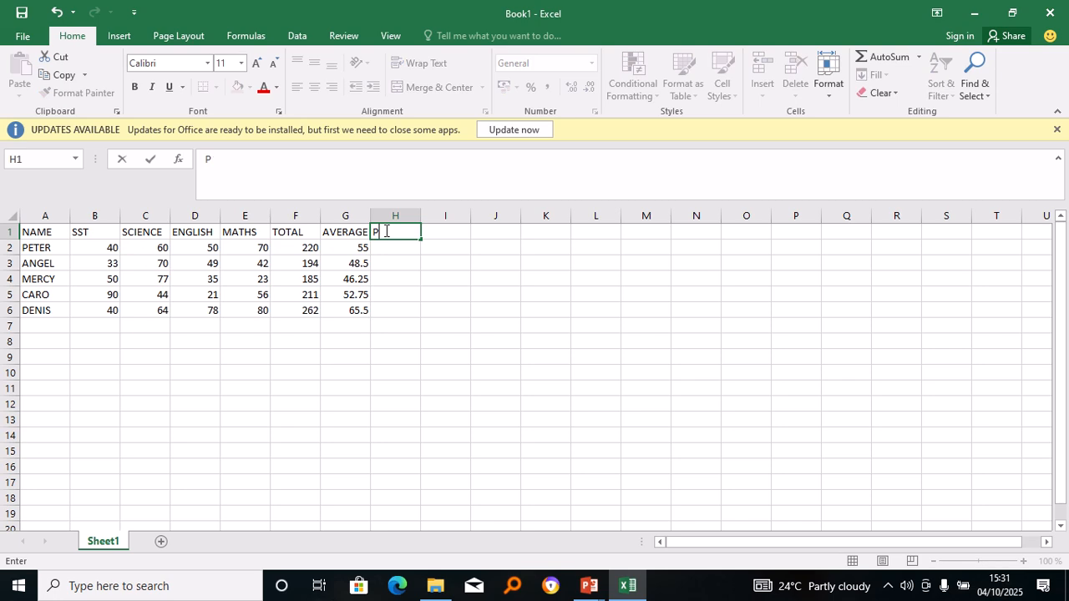
pyautogui.write('OSU')
pyautogui.press('BackSpace')
pyautogui.write('TION')
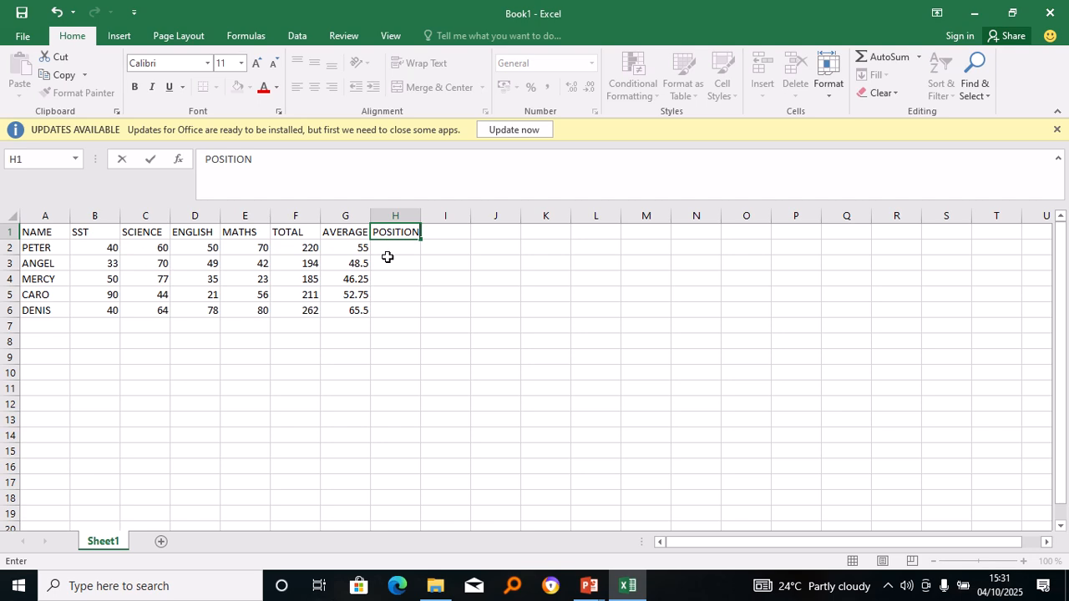
pyautogui.click(386, 252)
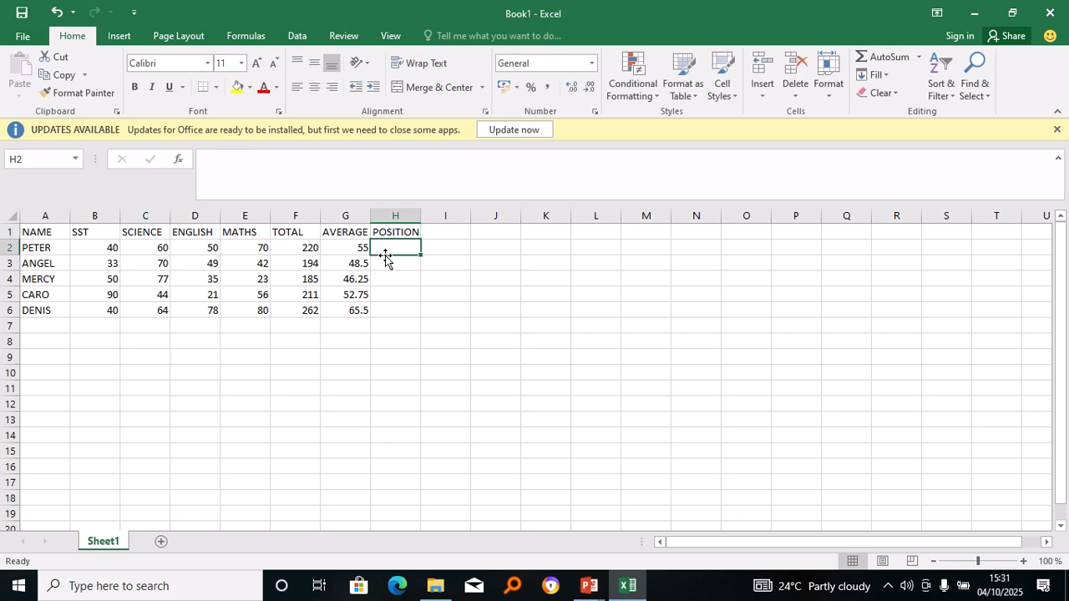
# Enter =RANK(G2,$G$2:$G$6) in H2, ranking the first student at 2.
pyautogui.write('=')
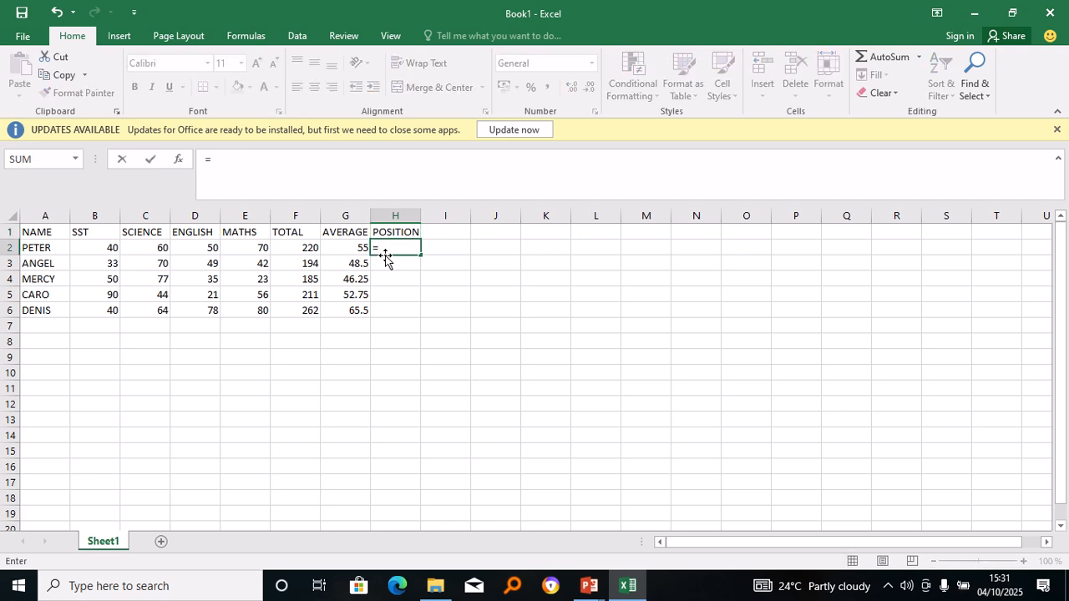
pyautogui.write('RA')
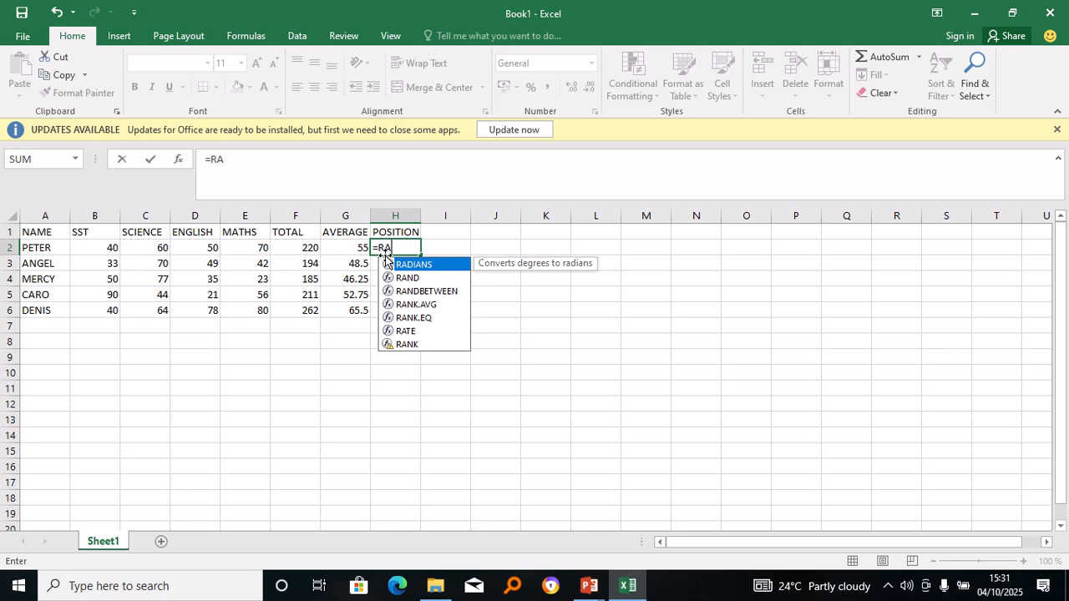
pyautogui.write('NK')
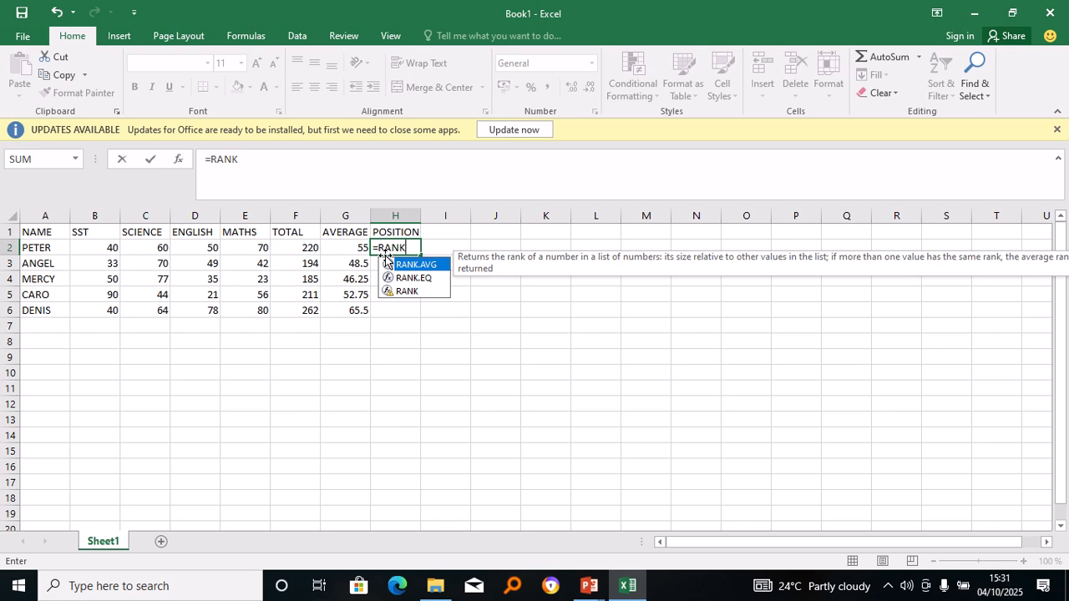
pyautogui.write('(')
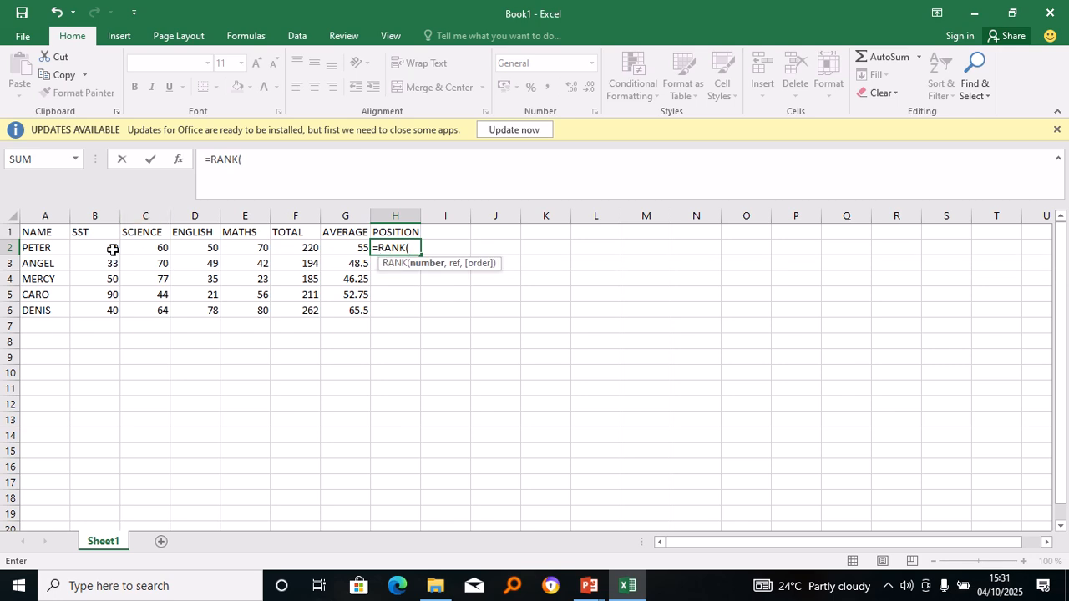
pyautogui.click(345, 248)
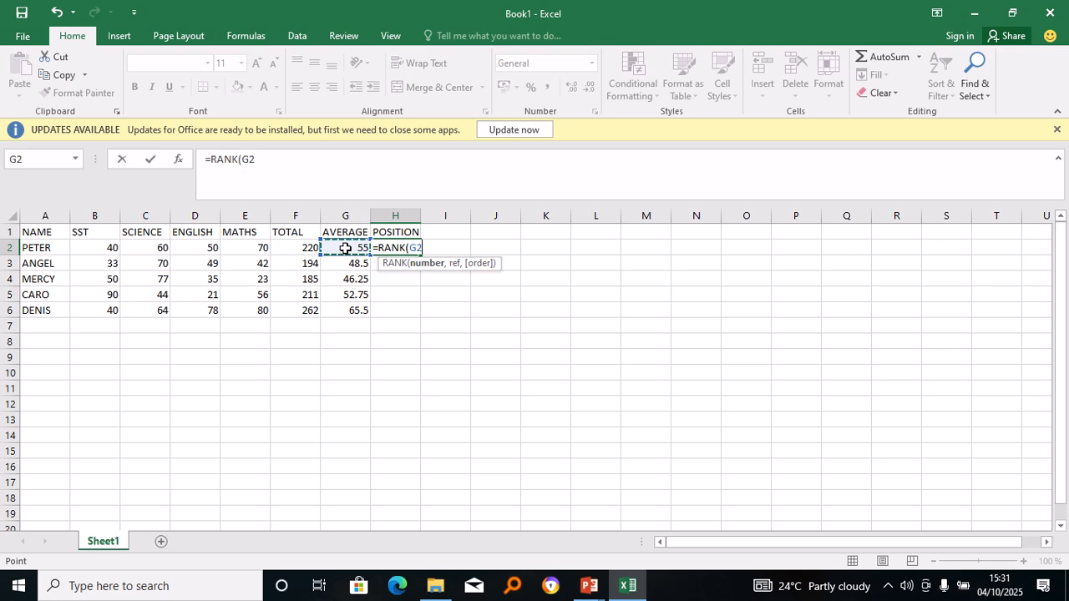
pyautogui.write(',')
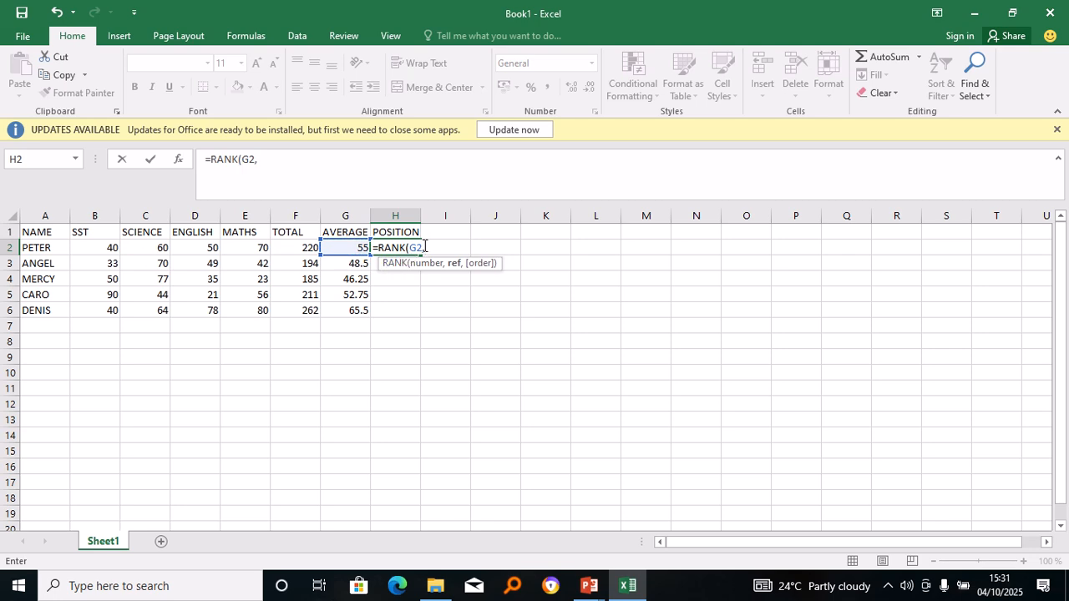
pyautogui.click(356, 248)
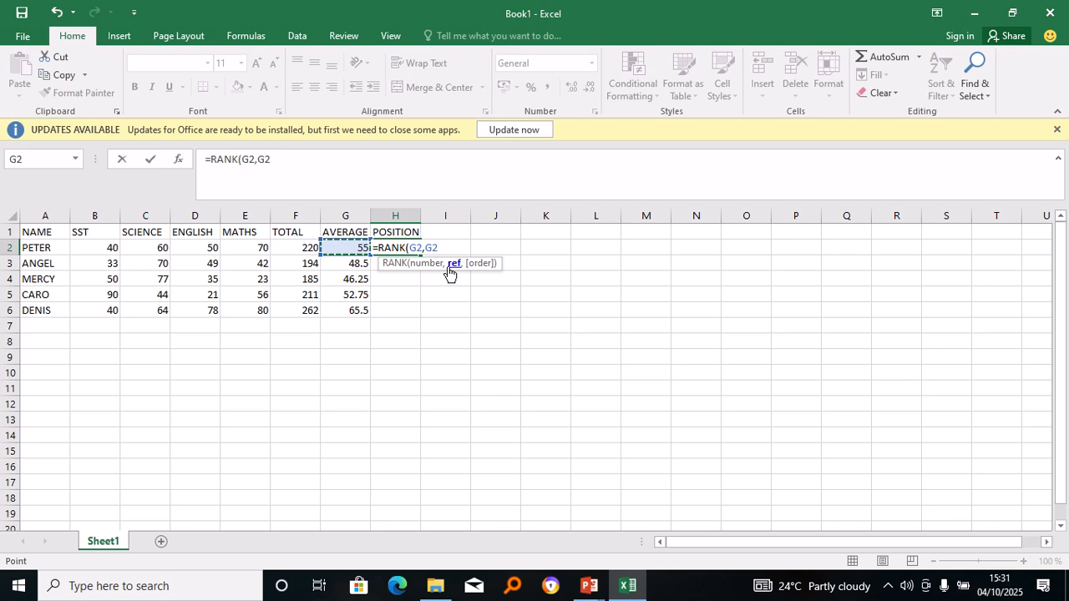
pyautogui.click(424, 248)
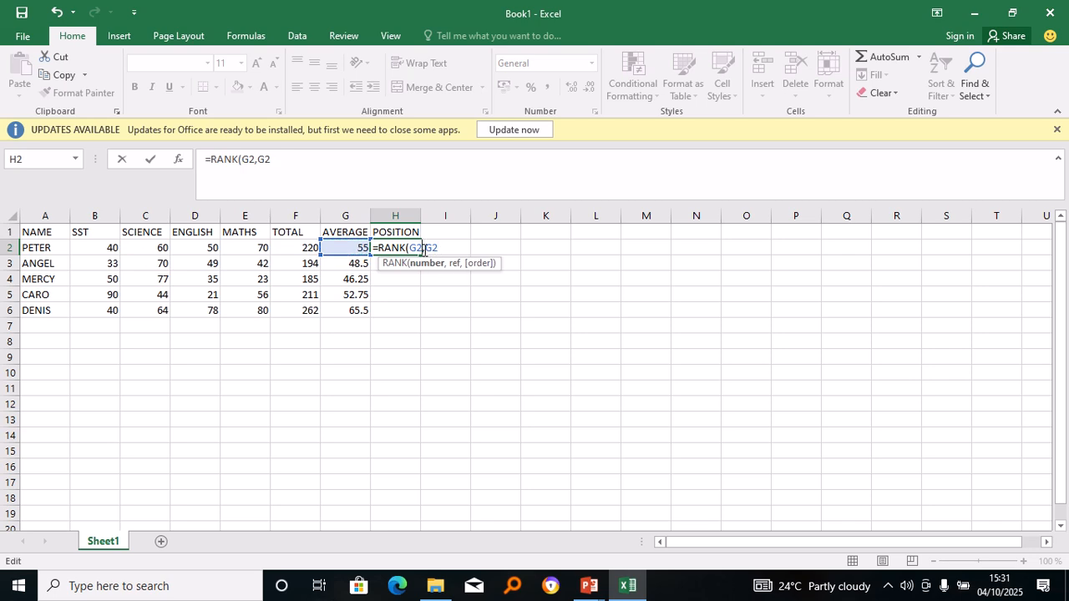
pyautogui.click(426, 248)
pyautogui.write('$G')
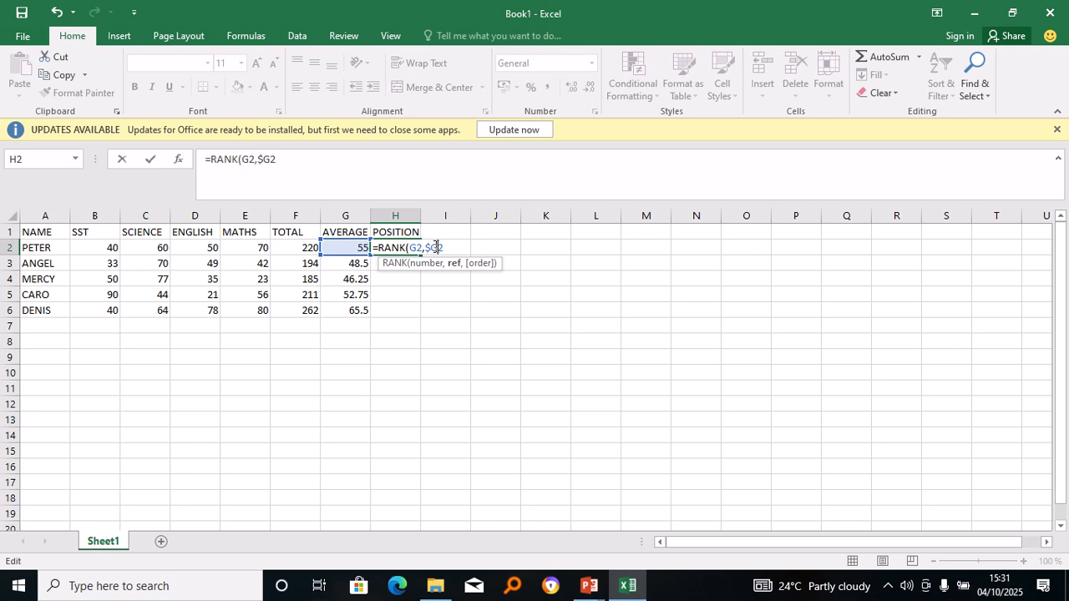
pyautogui.write('$2;')
pyautogui.press('BackSpace')
pyautogui.write(':')
pyautogui.click(358, 316)
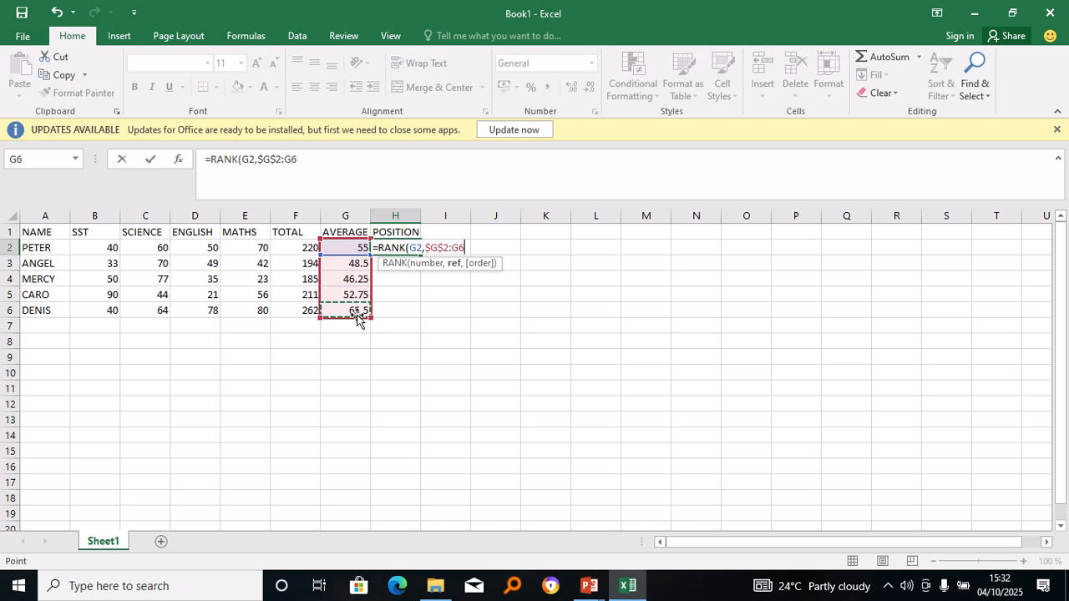
pyautogui.click(450, 247)
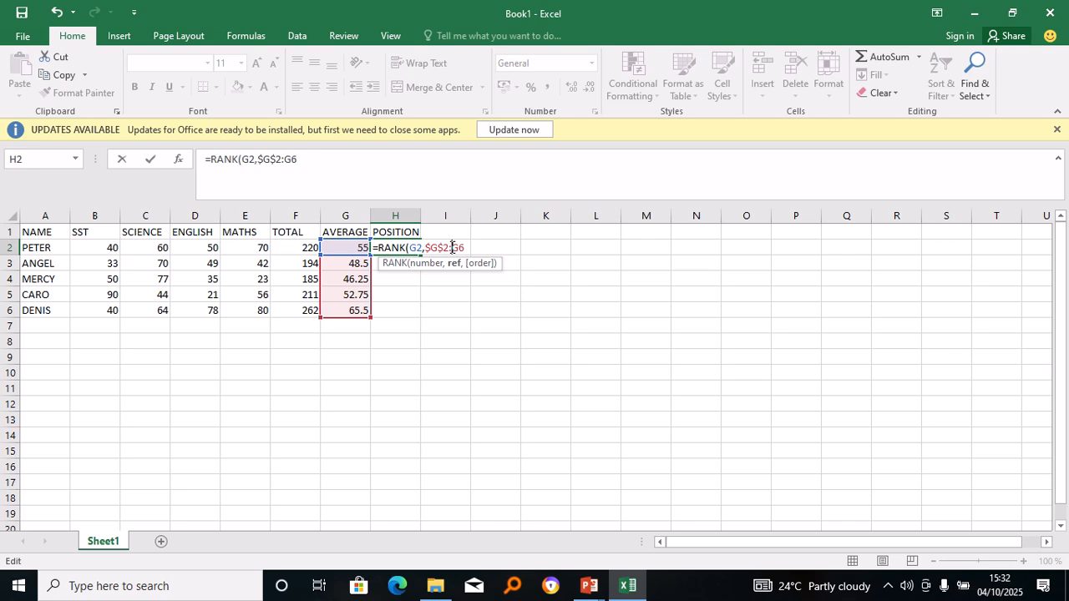
pyautogui.write('$')
pyautogui.click(464, 248)
pyautogui.write('$6)')
pyautogui.press('Return')
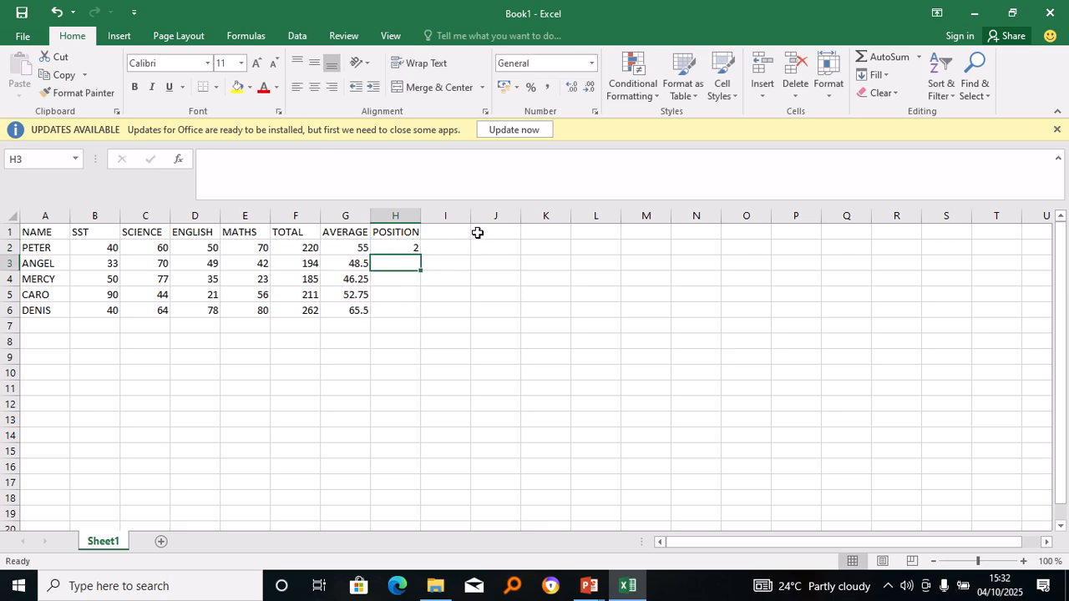
# Copy the RANK formula from H2 down to H6, giving positions 2, 4, 5, 3 and 1.
pyautogui.click(411, 247)
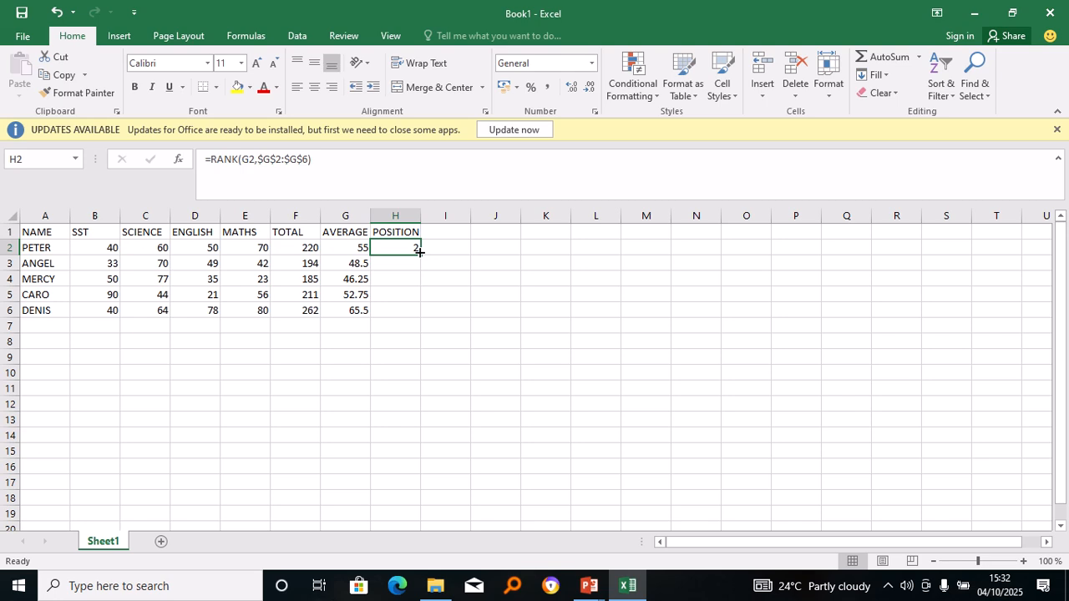
pyautogui.moveTo(419, 251); pyautogui.dragTo(422, 314)
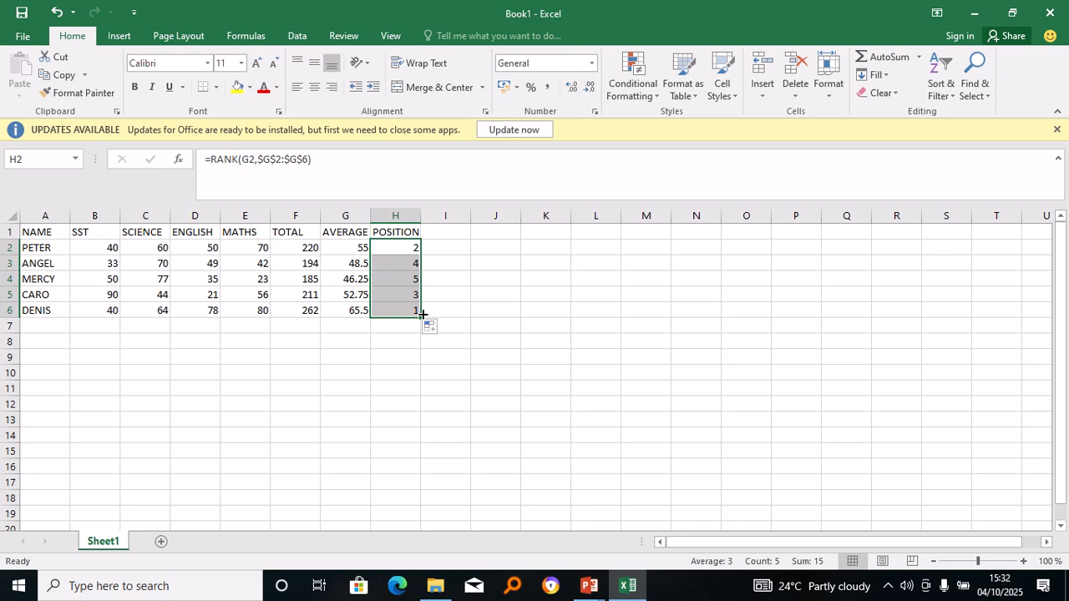
pyautogui.click(436, 230)
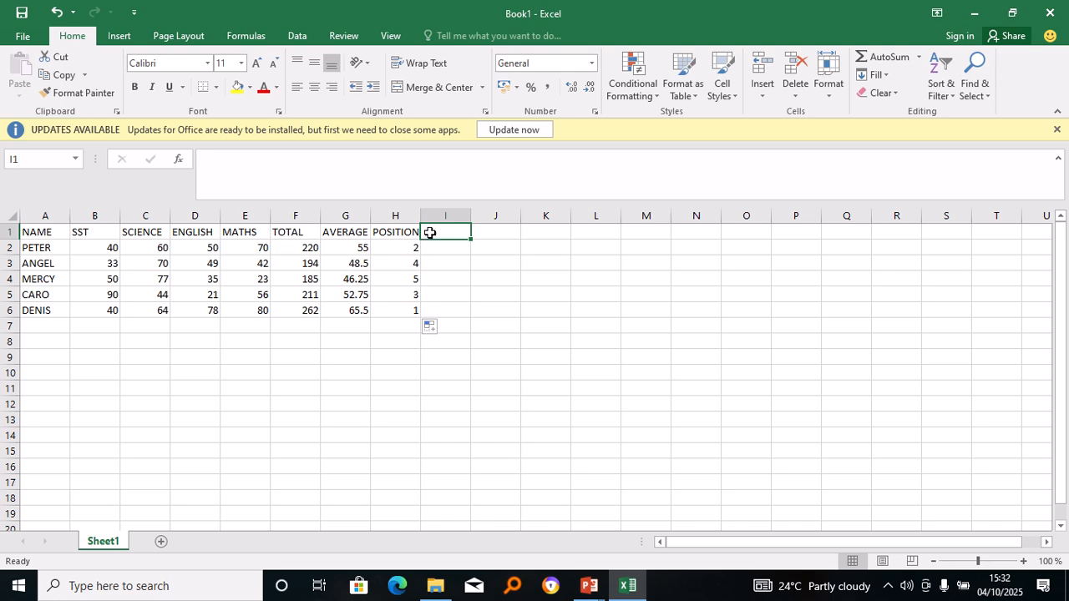
# Enter PERFORMANCE in I1 and widen column I to fit the full header.
pyautogui.write('P')
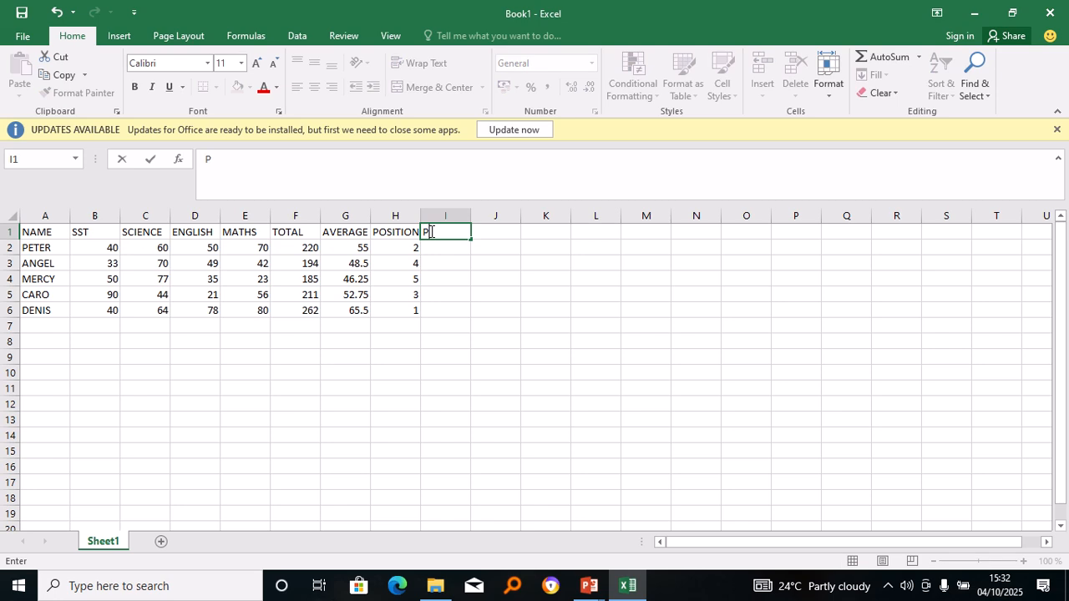
pyautogui.write('ERFORMAN')
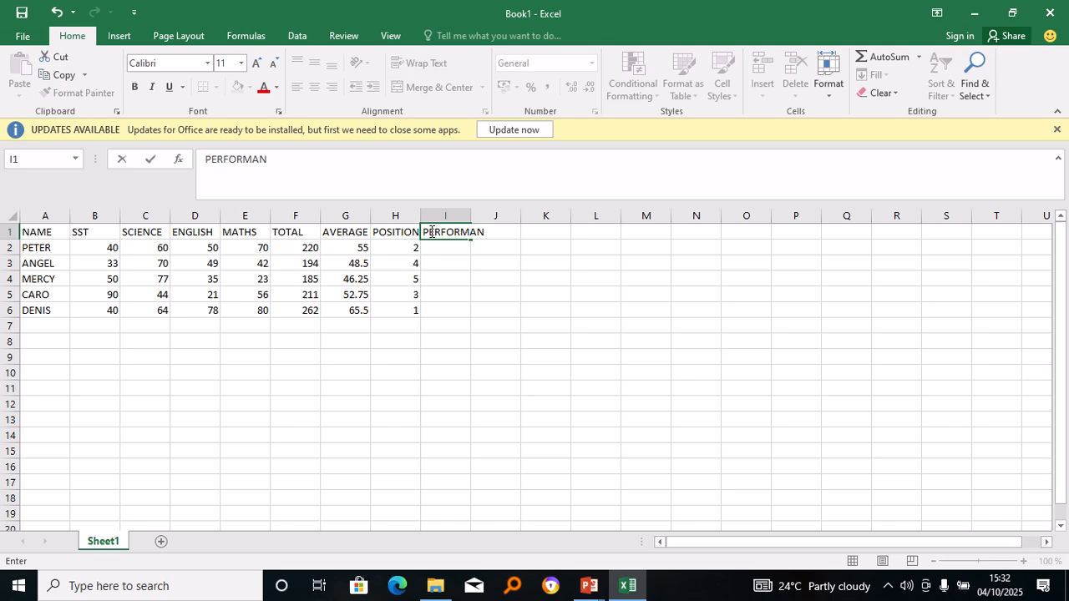
pyautogui.write('CE')
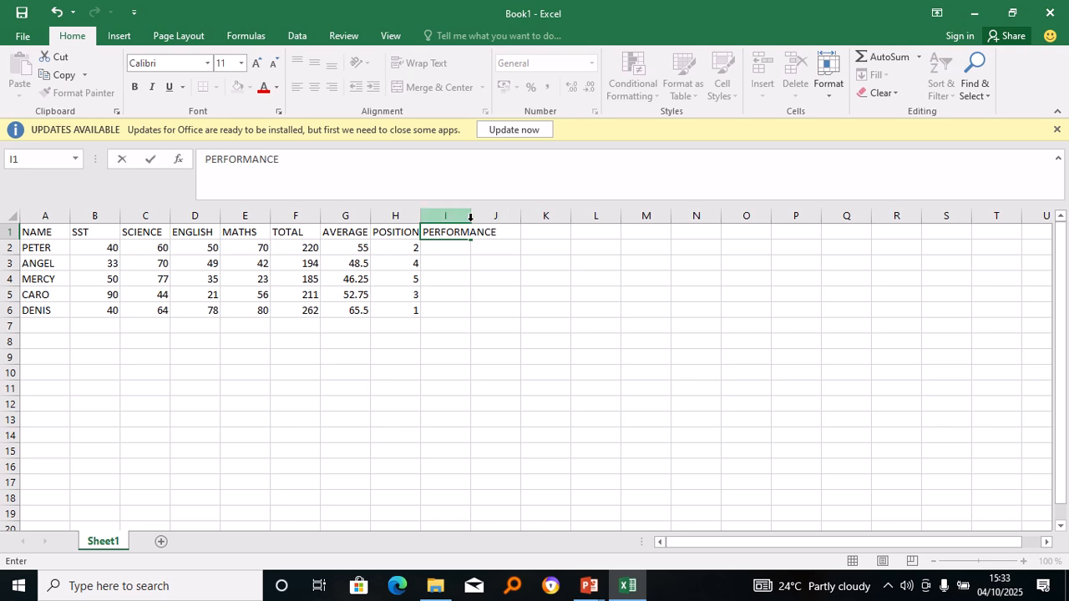
pyautogui.moveTo(468, 217); pyautogui.dragTo(516, 219)
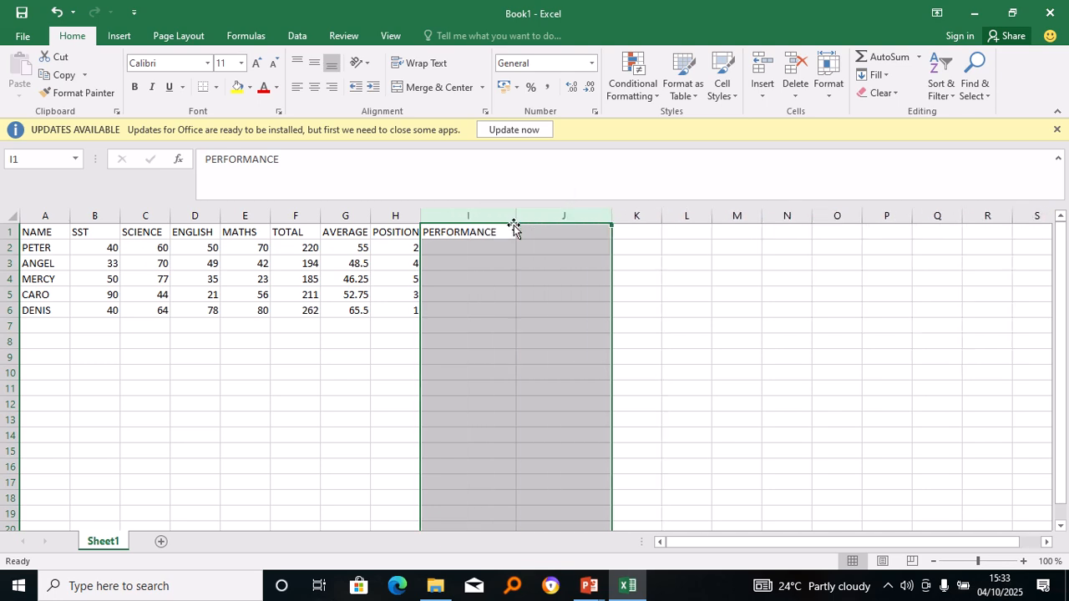
pyautogui.click(467, 243)
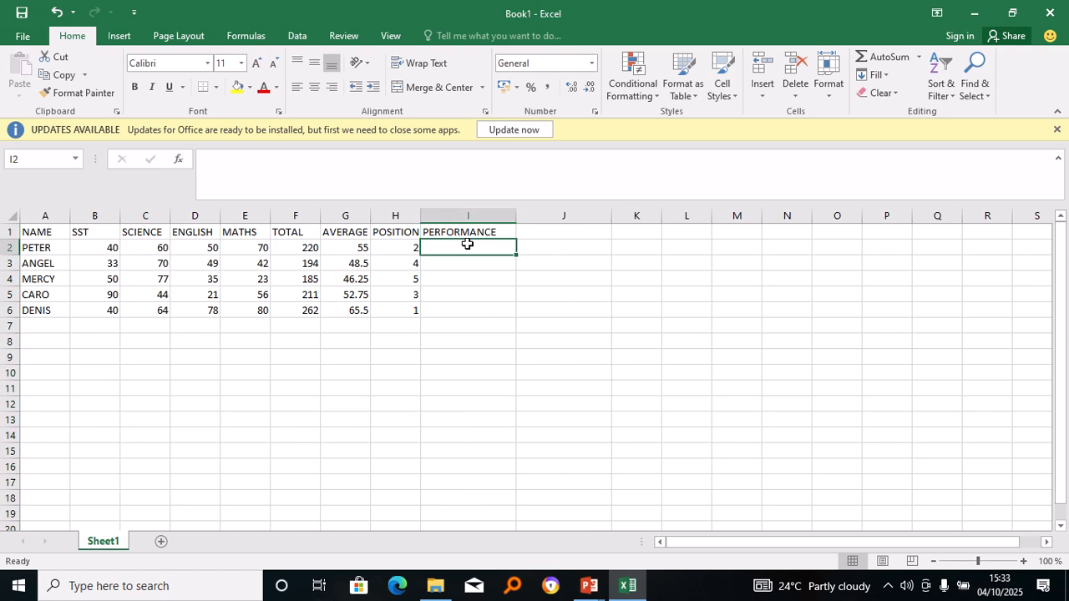
# Start the I2 formula as =IF(G2>50 to test whether the average exceeds 50.
pyautogui.write('IF')
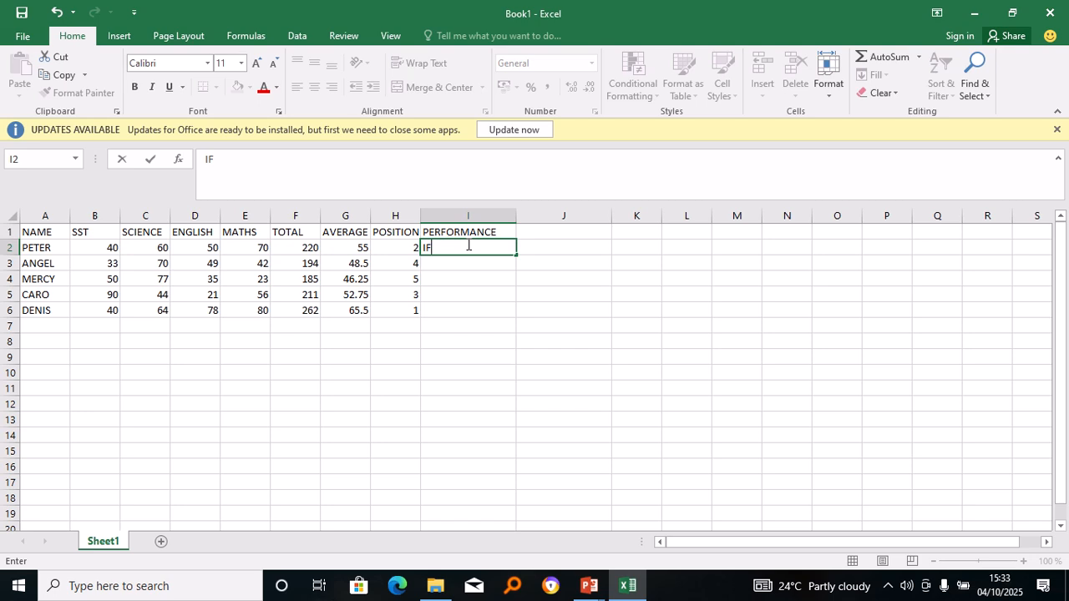
pyautogui.press('BackSpace')
pyautogui.write('=')
pyautogui.press('BackSpace')
pyautogui.press('BackSpace')
pyautogui.write('=')
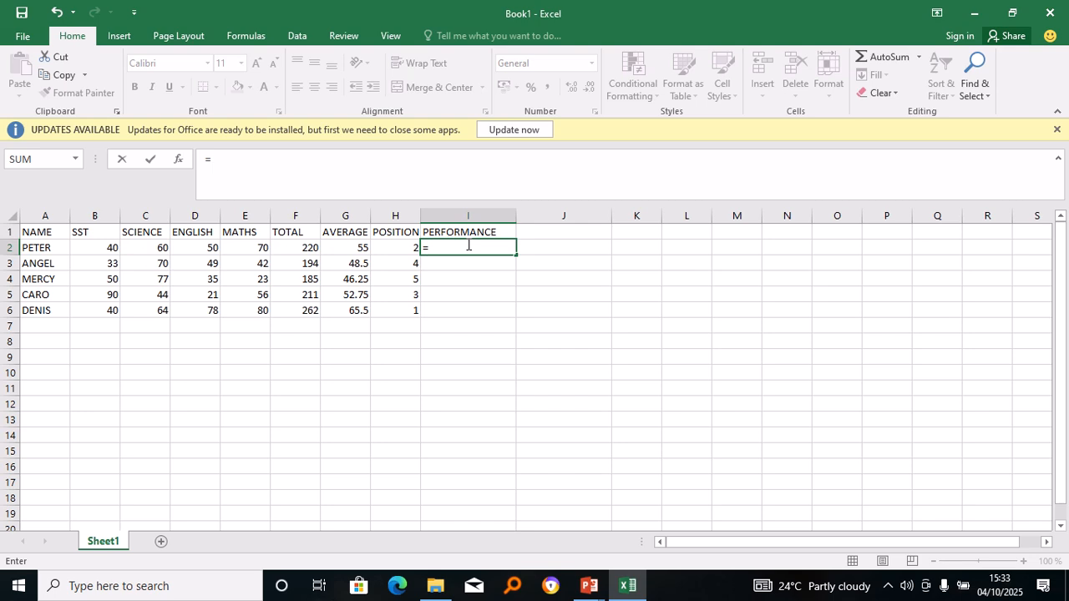
pyautogui.write('IF')
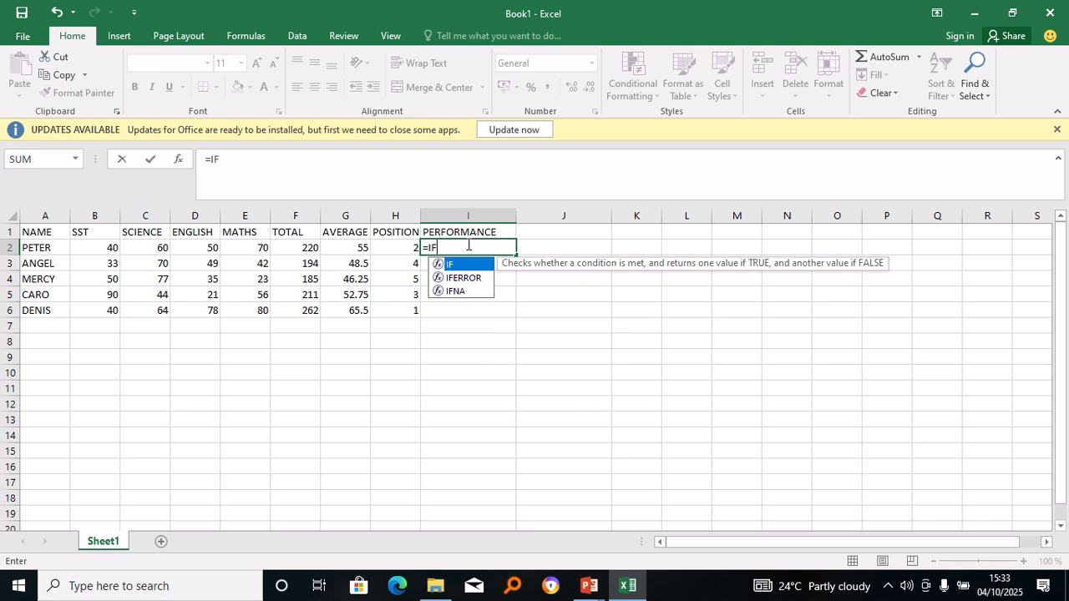
pyautogui.write('(')
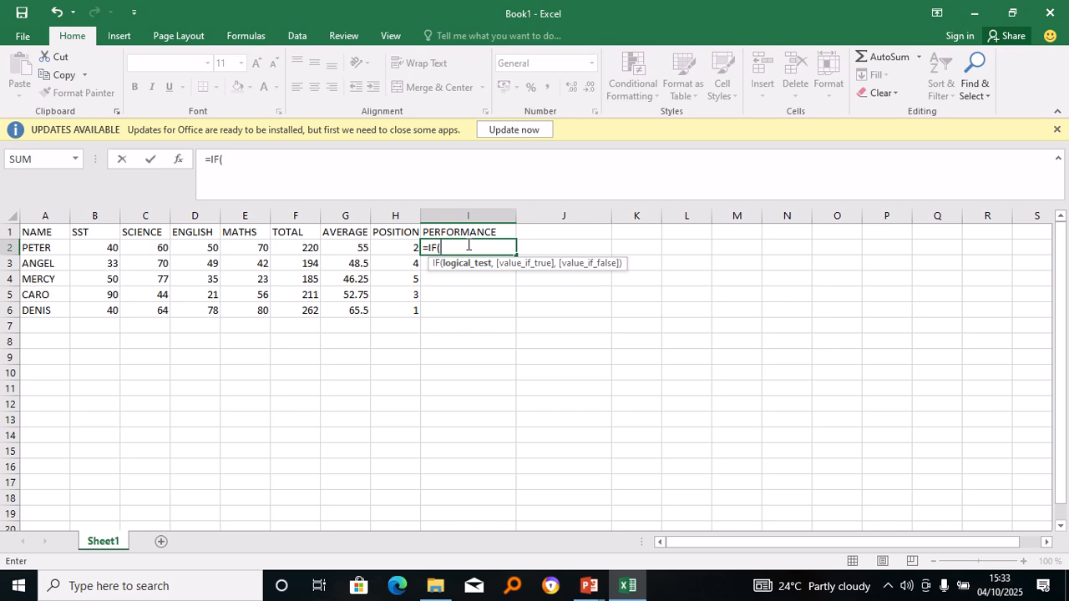
pyautogui.click(410, 246)
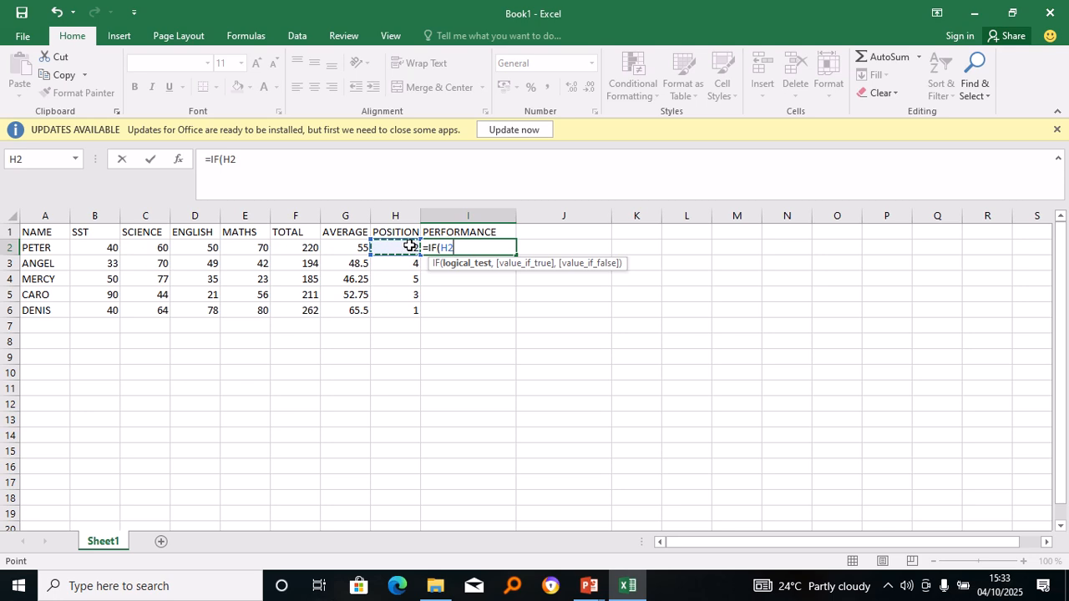
pyautogui.click(357, 249)
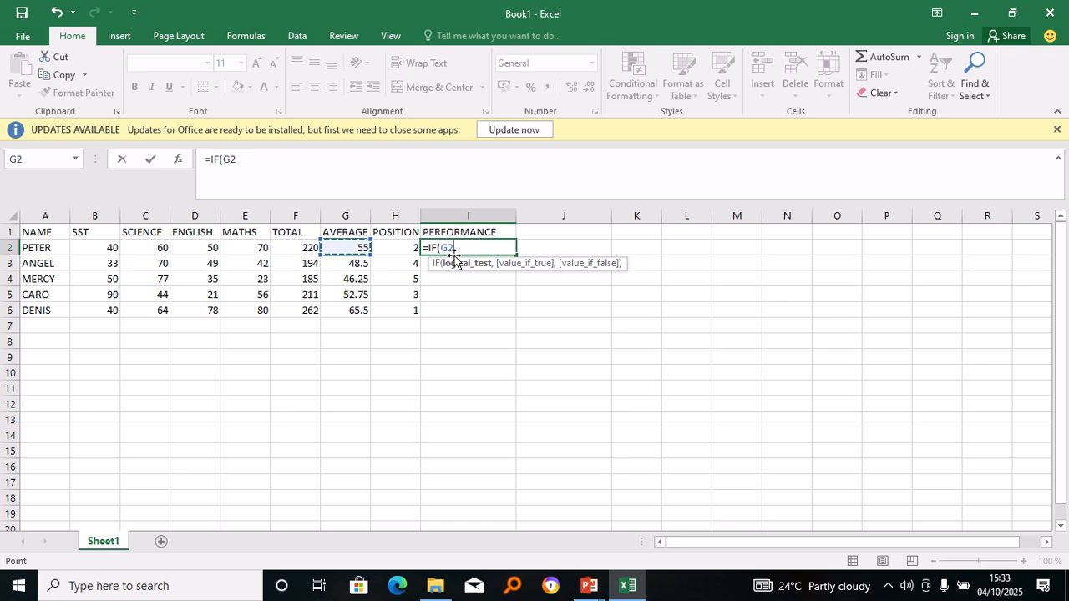
pyautogui.write(',')
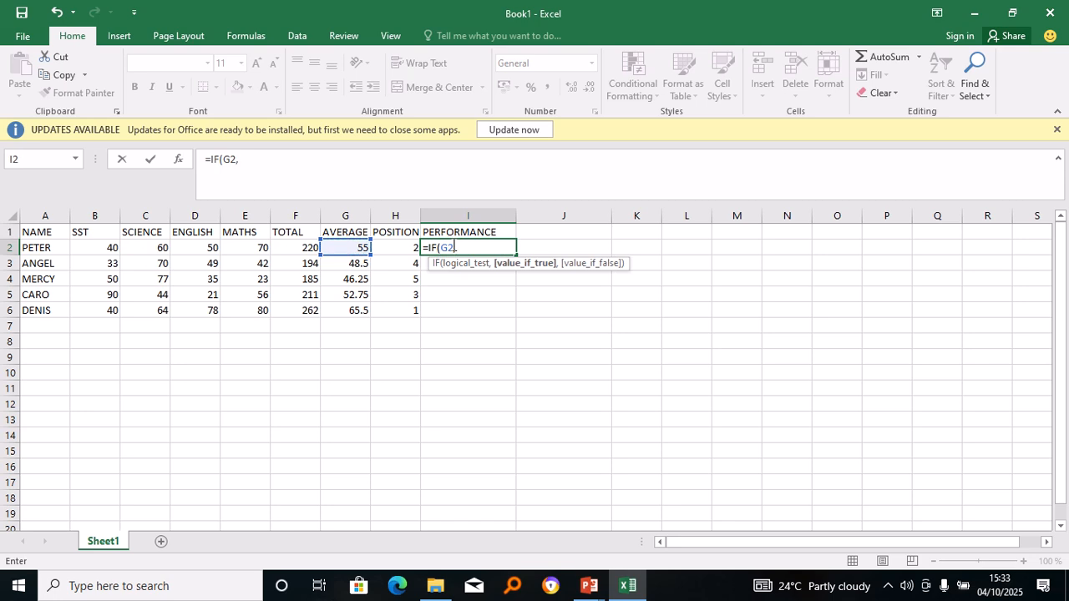
pyautogui.press('BackSpace')
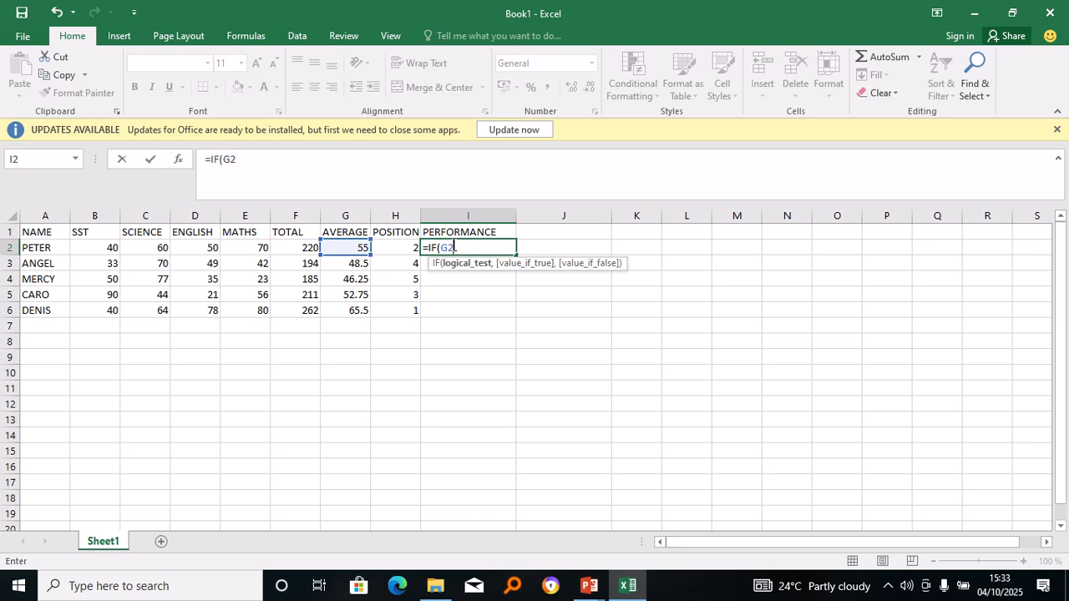
pyautogui.write('.')
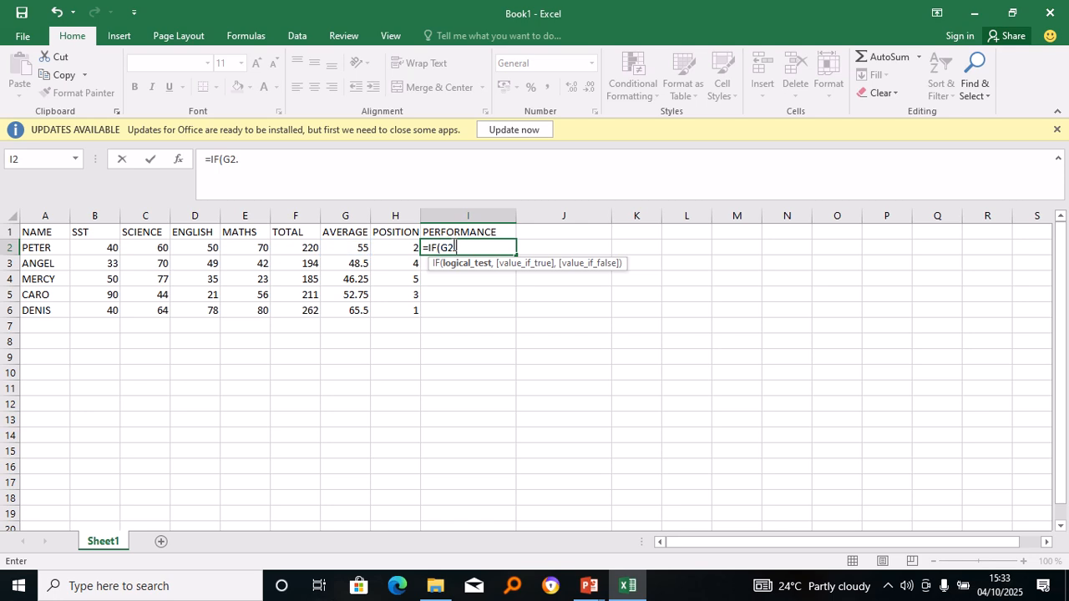
pyautogui.press('BackSpace')
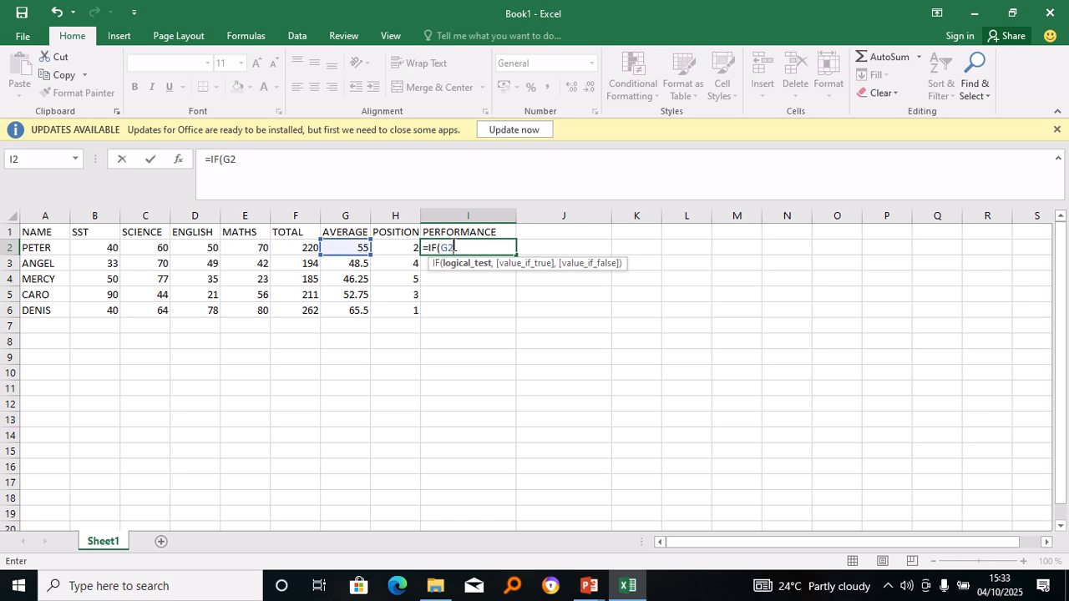
pyautogui.write('>50')
# Finish it with "PROMOTED" and "FAILED" results and commit, showing PROMOTED.
pyautogui.write(',')
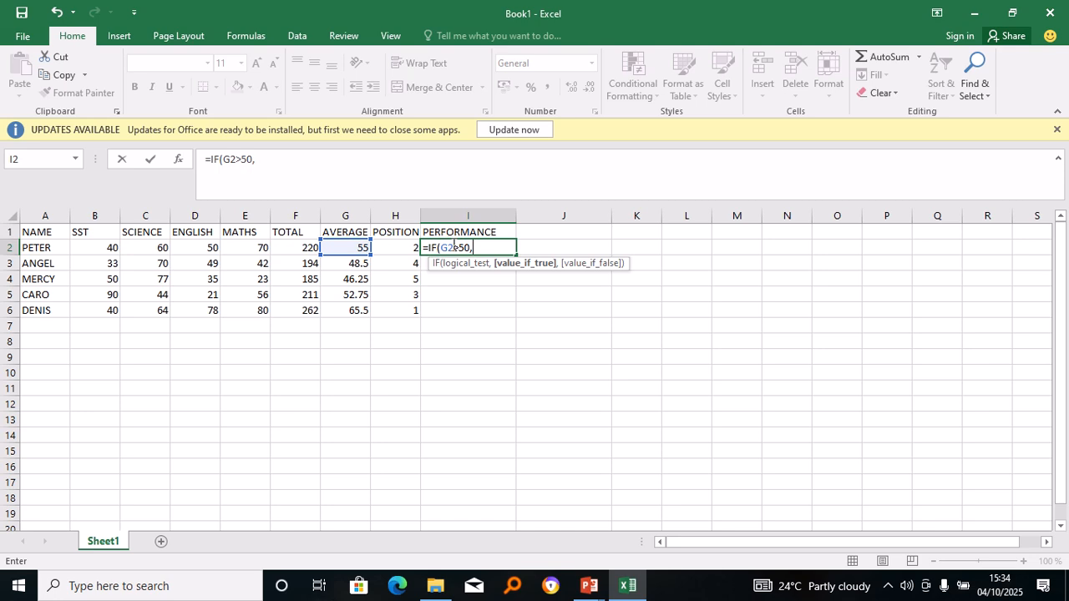
pyautogui.write('"PROMOT')
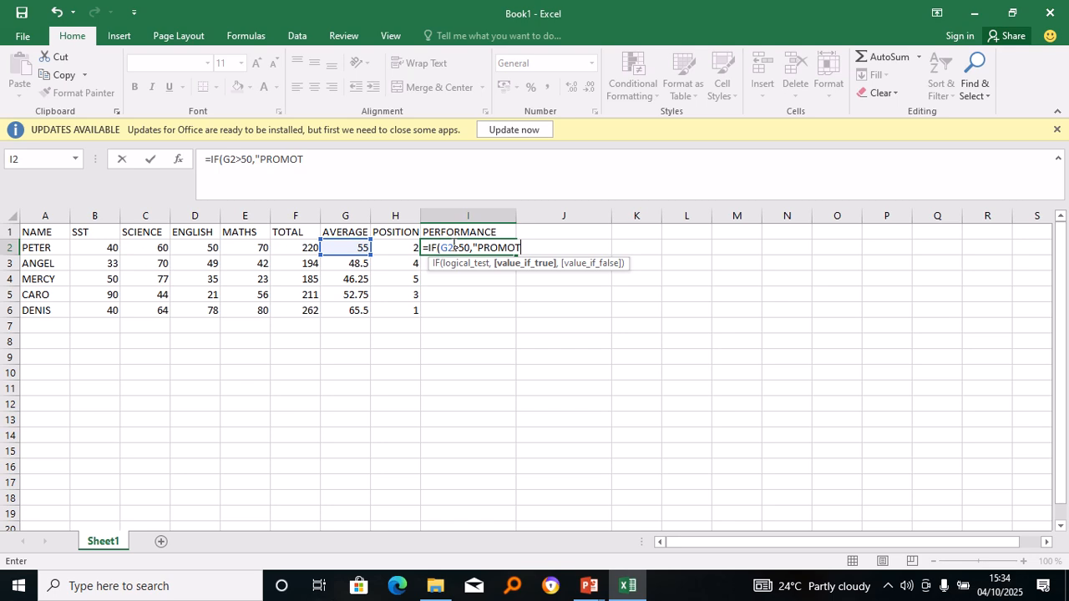
pyautogui.write('ED""""""')
pyautogui.press('BackSpace')
pyautogui.press('BackSpace')
pyautogui.press('BackSpace')
pyautogui.press('BackSpace')
pyautogui.press('BackSpace')
pyautogui.press('BackSpace')
pyautogui.press('BackSpace')
pyautogui.press('BackSpace')
pyautogui.write('"')
pyautogui.click(455, 247)
pyautogui.write(',')
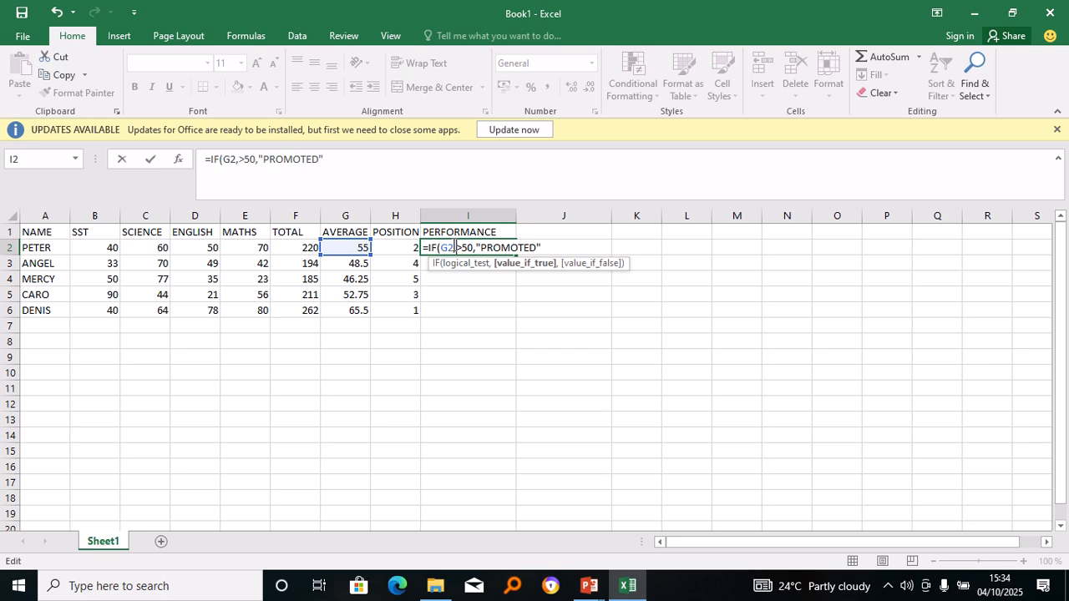
pyautogui.press('BackSpace')
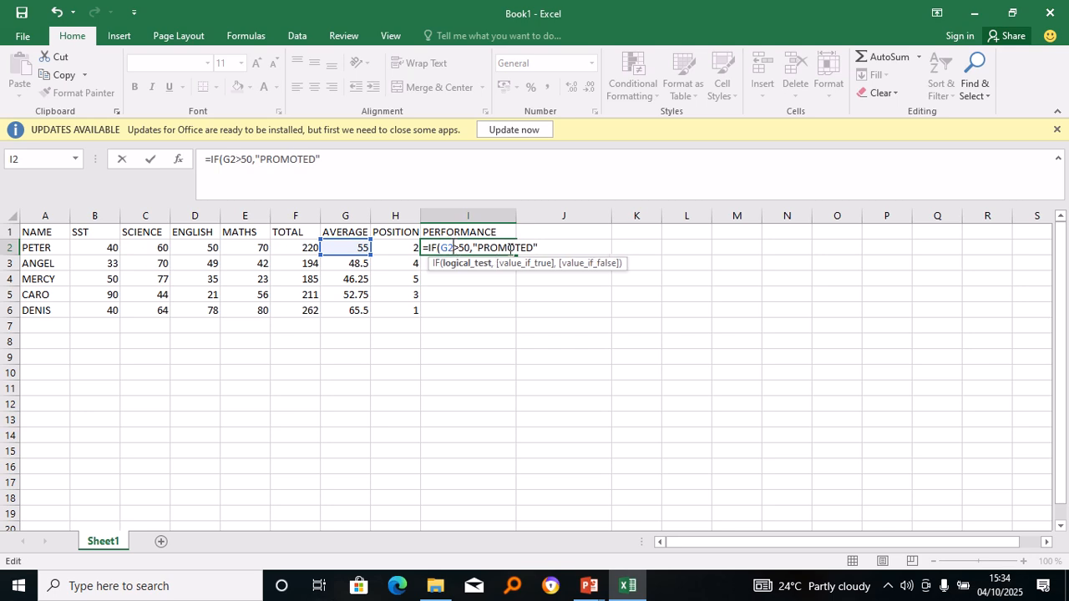
pyautogui.click(538, 248)
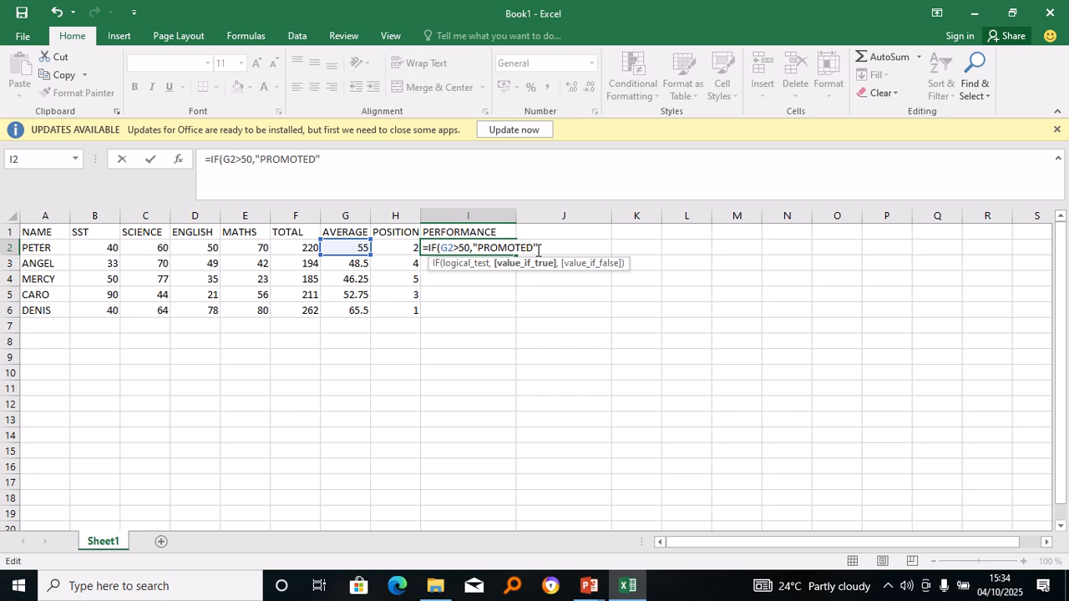
pyautogui.write(',')
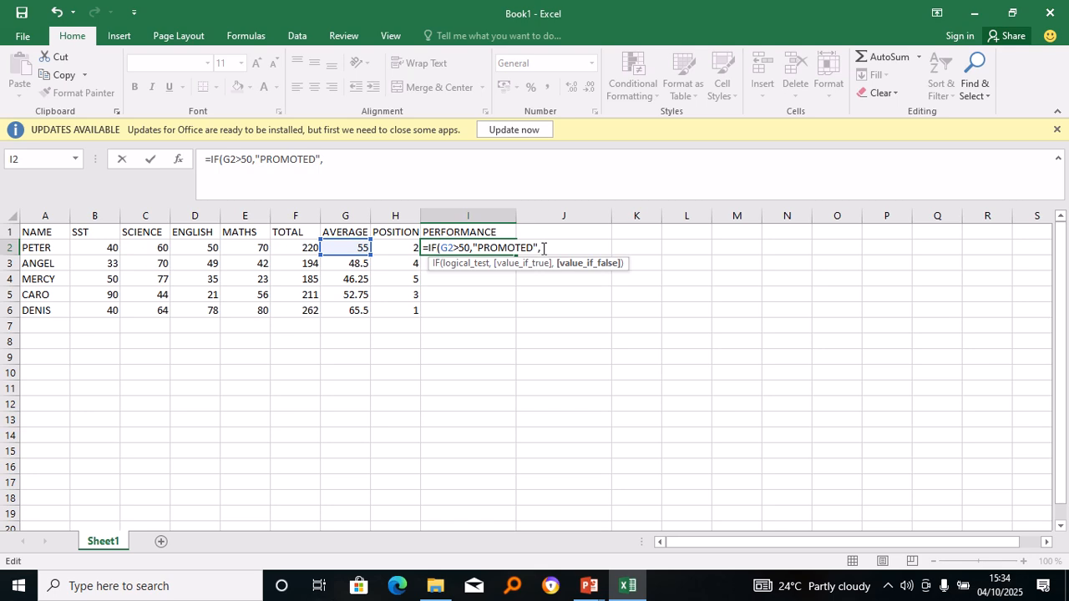
pyautogui.write('"FAILED"')
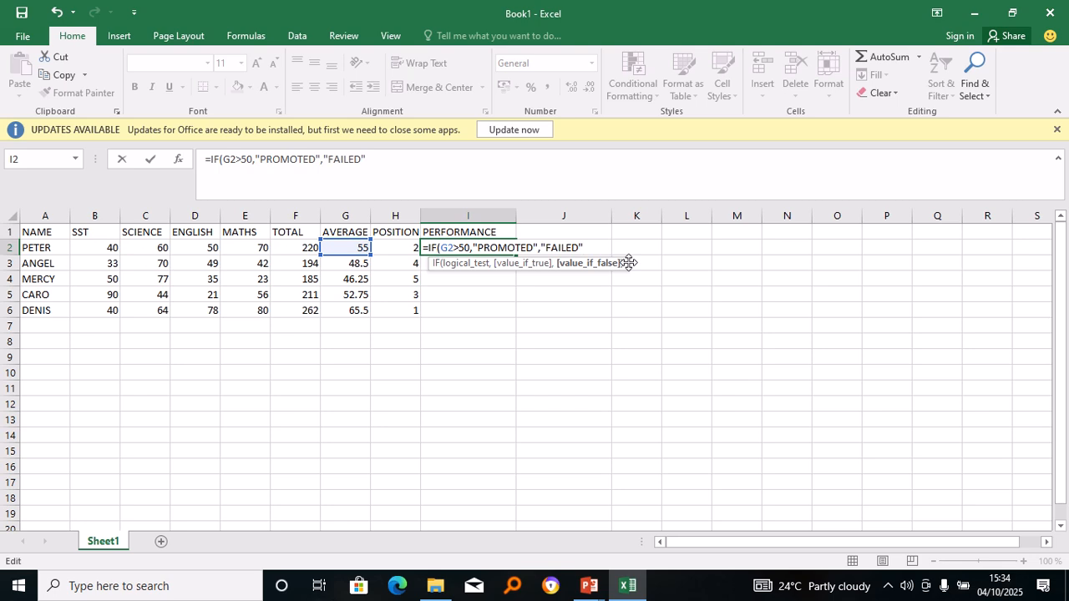
pyautogui.write(')')
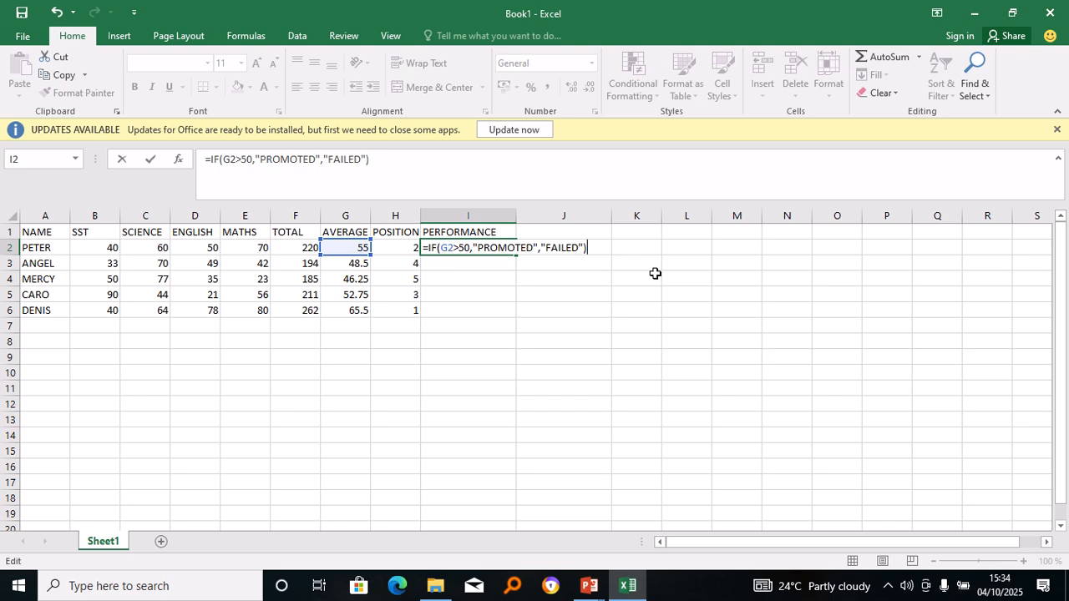
pyautogui.press('Return')
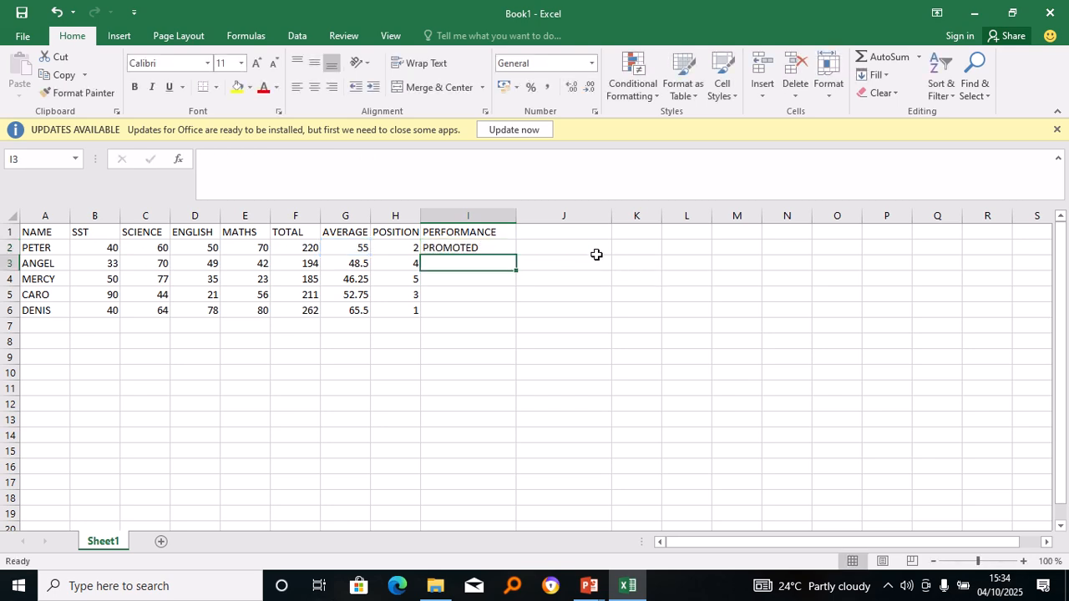
# Copy the IF formula from I2 down the PERFORMANCE column for all students.
pyautogui.doubleClick(490, 245)
pyautogui.press('Return')
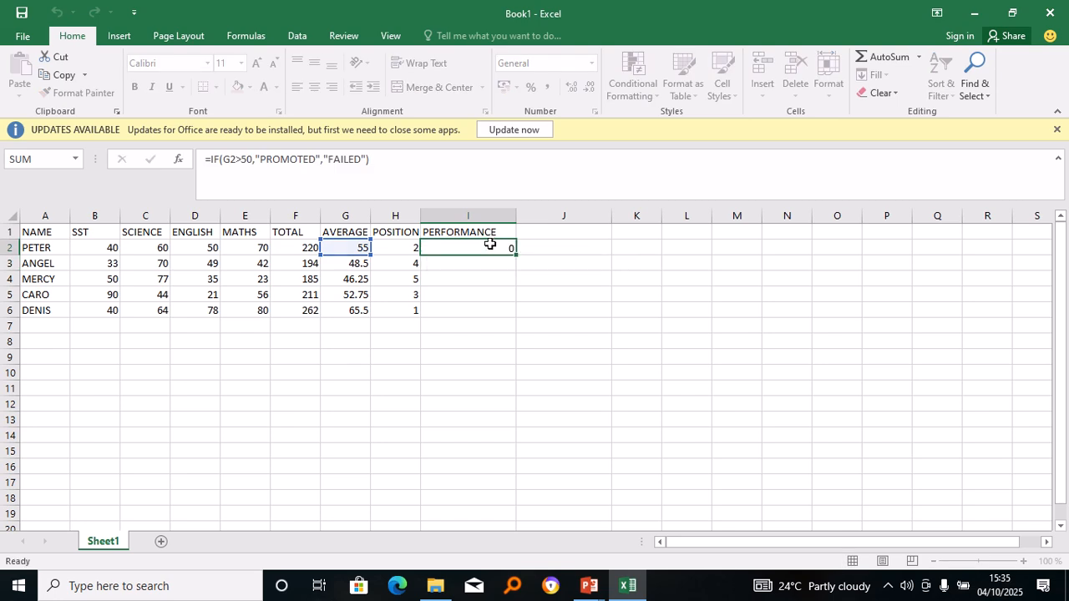
pyautogui.click(475, 248)
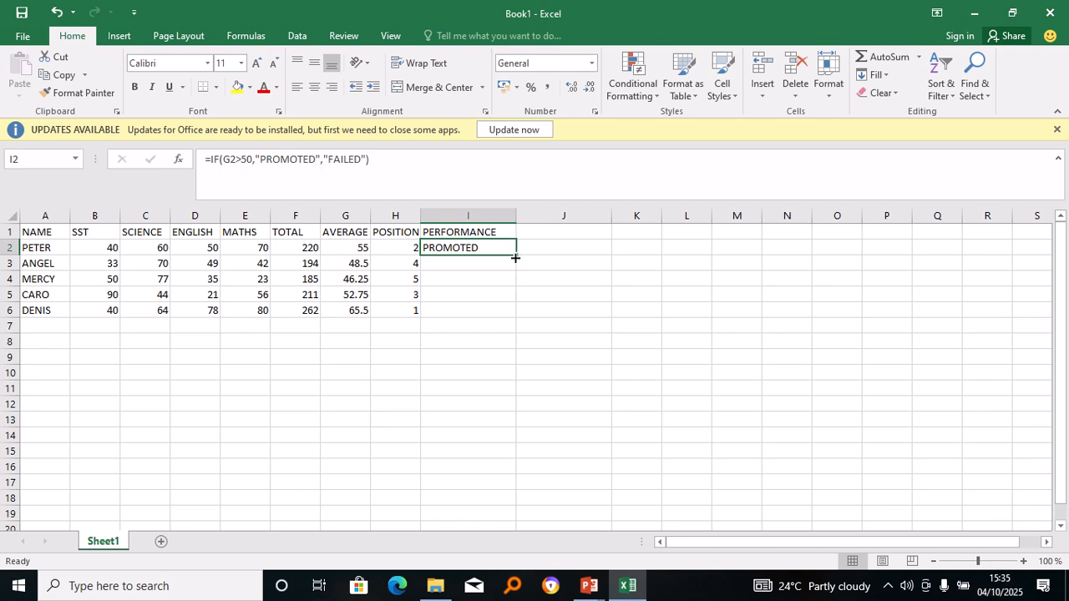
pyautogui.moveTo(516, 255); pyautogui.dragTo(526, 325)
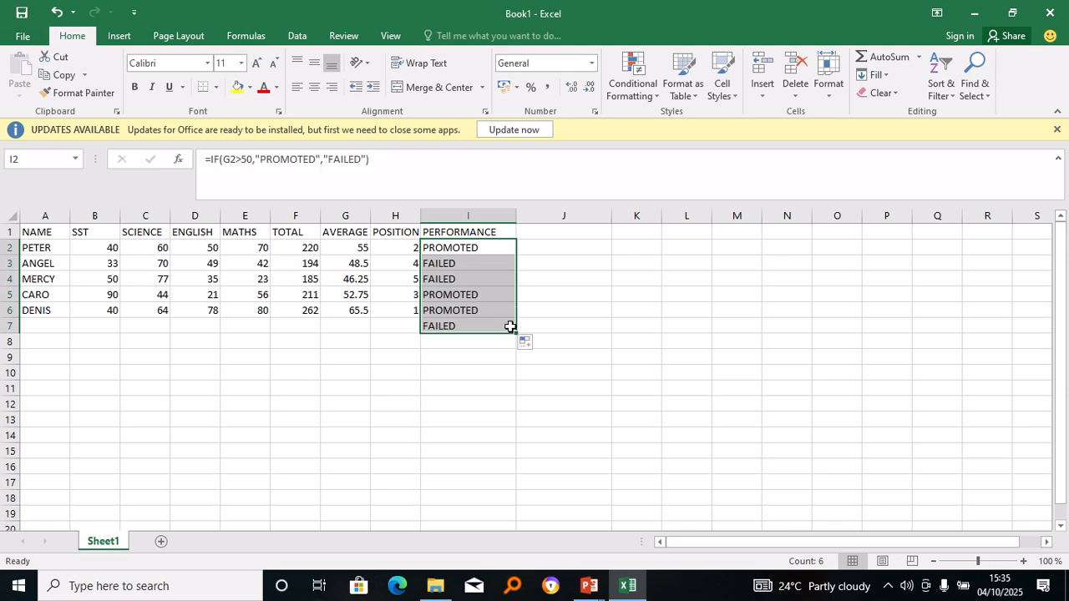
# Clear the extra FAILED result from I7 so row 7 stays empty.
pyautogui.click(509, 324)
pyautogui.click(508, 310)
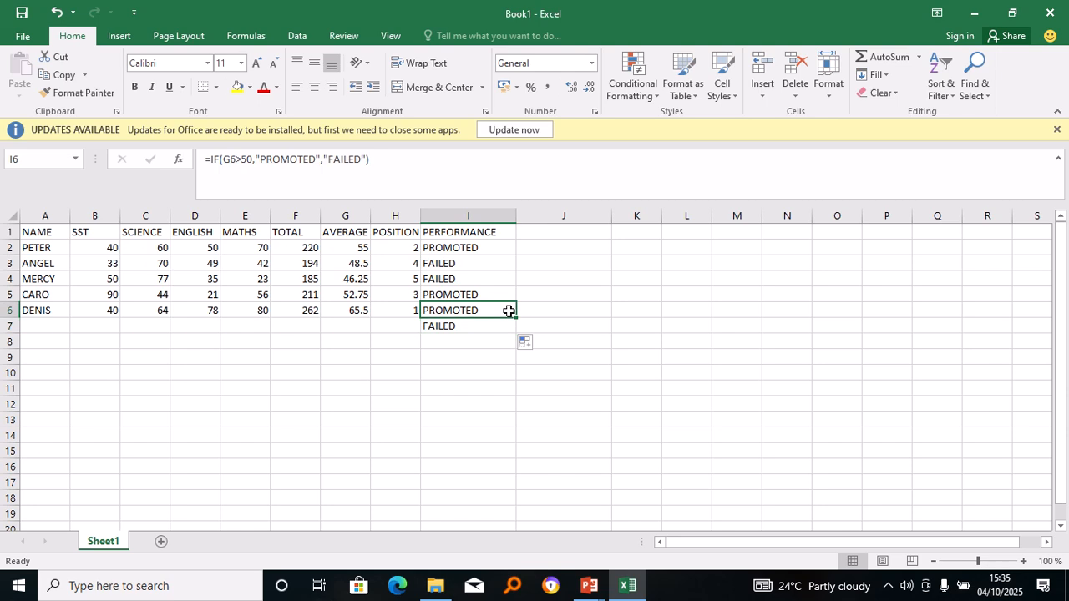
pyautogui.click(513, 332)
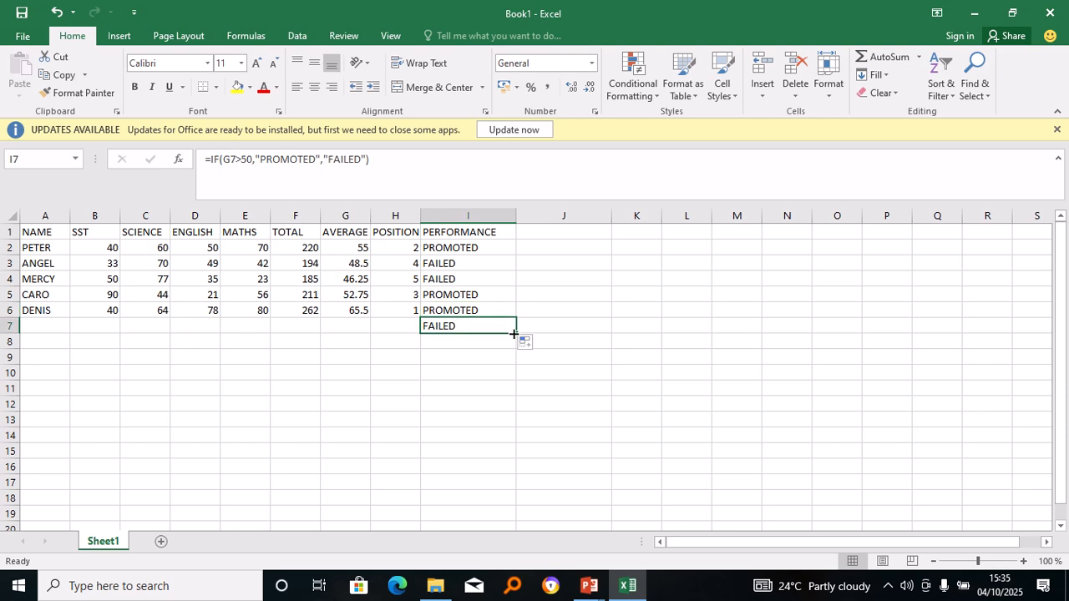
pyautogui.press('BackSpace')
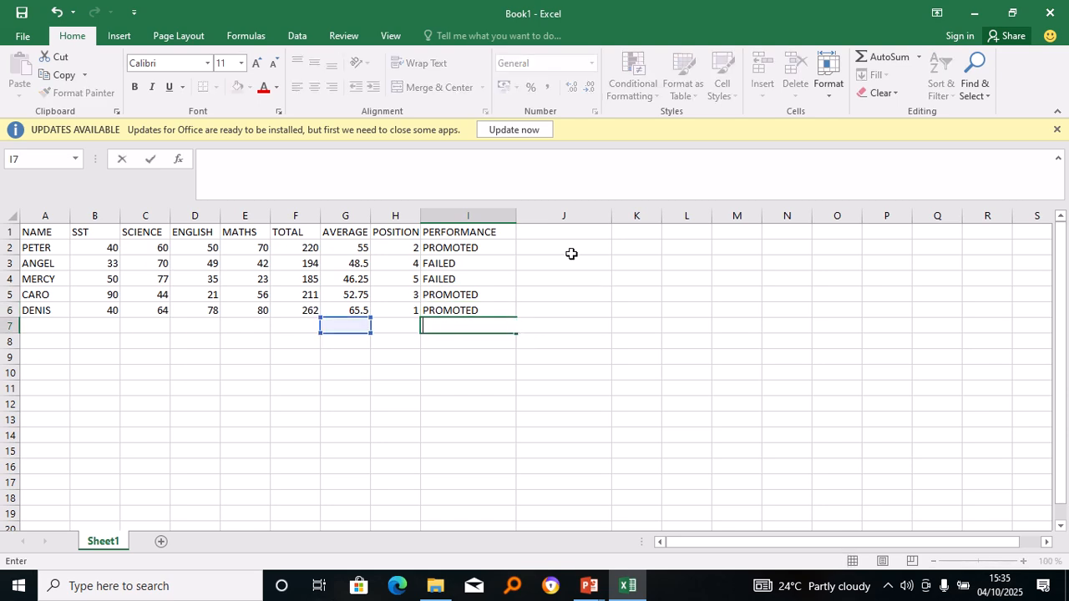
pyautogui.click(505, 168)
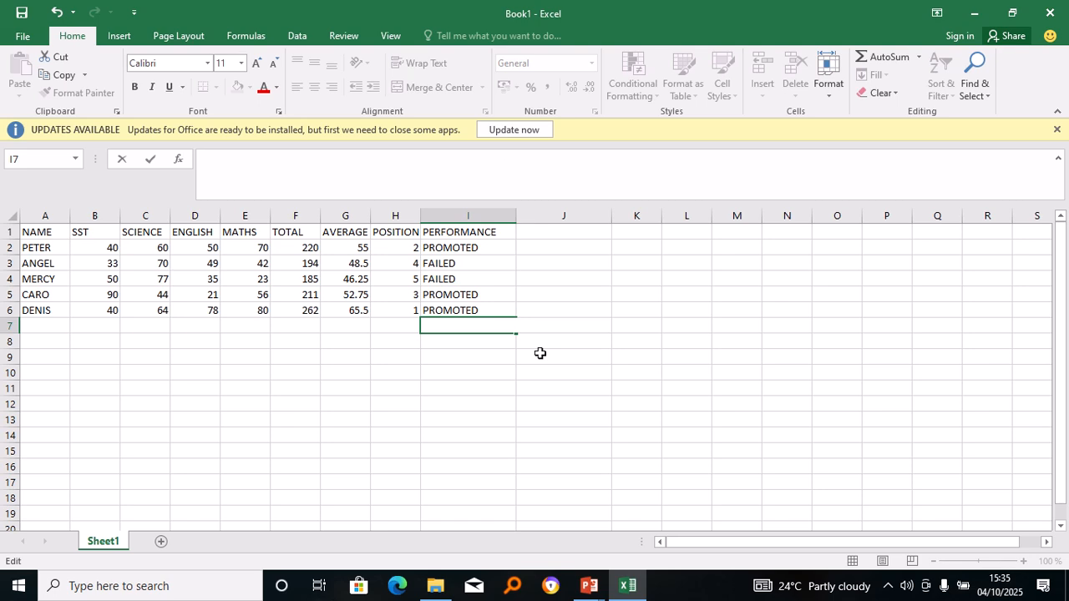
pyautogui.click(528, 436)
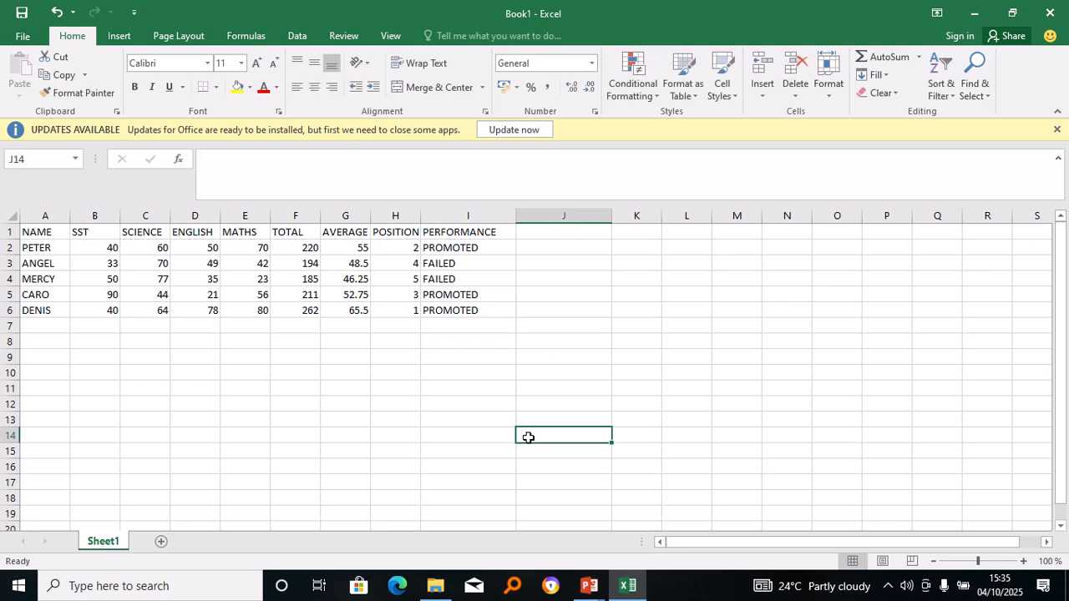